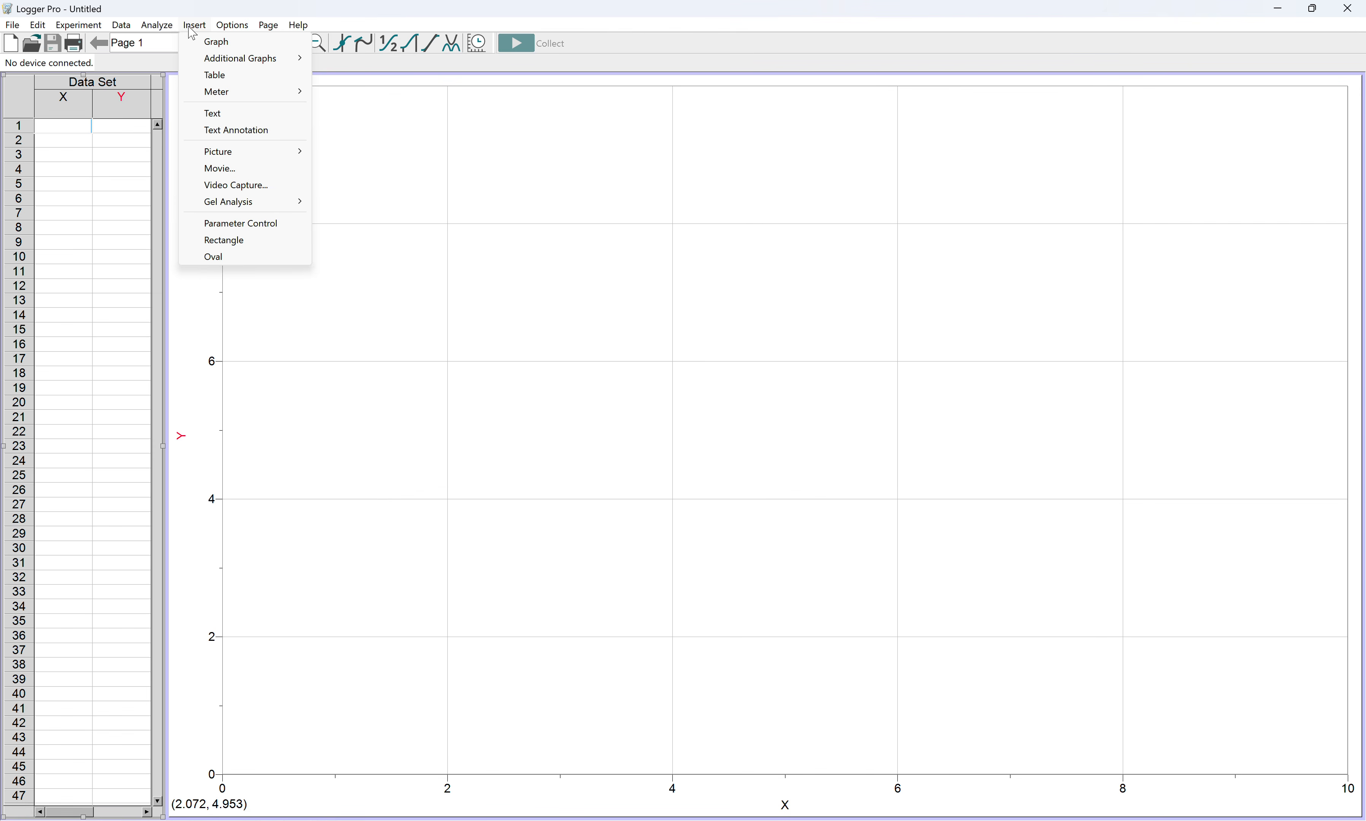
Insert the movie MVI_0432.MP4 from the "videos for ENME451 walking" folder on the JeNAS network drive.
click(233, 169)
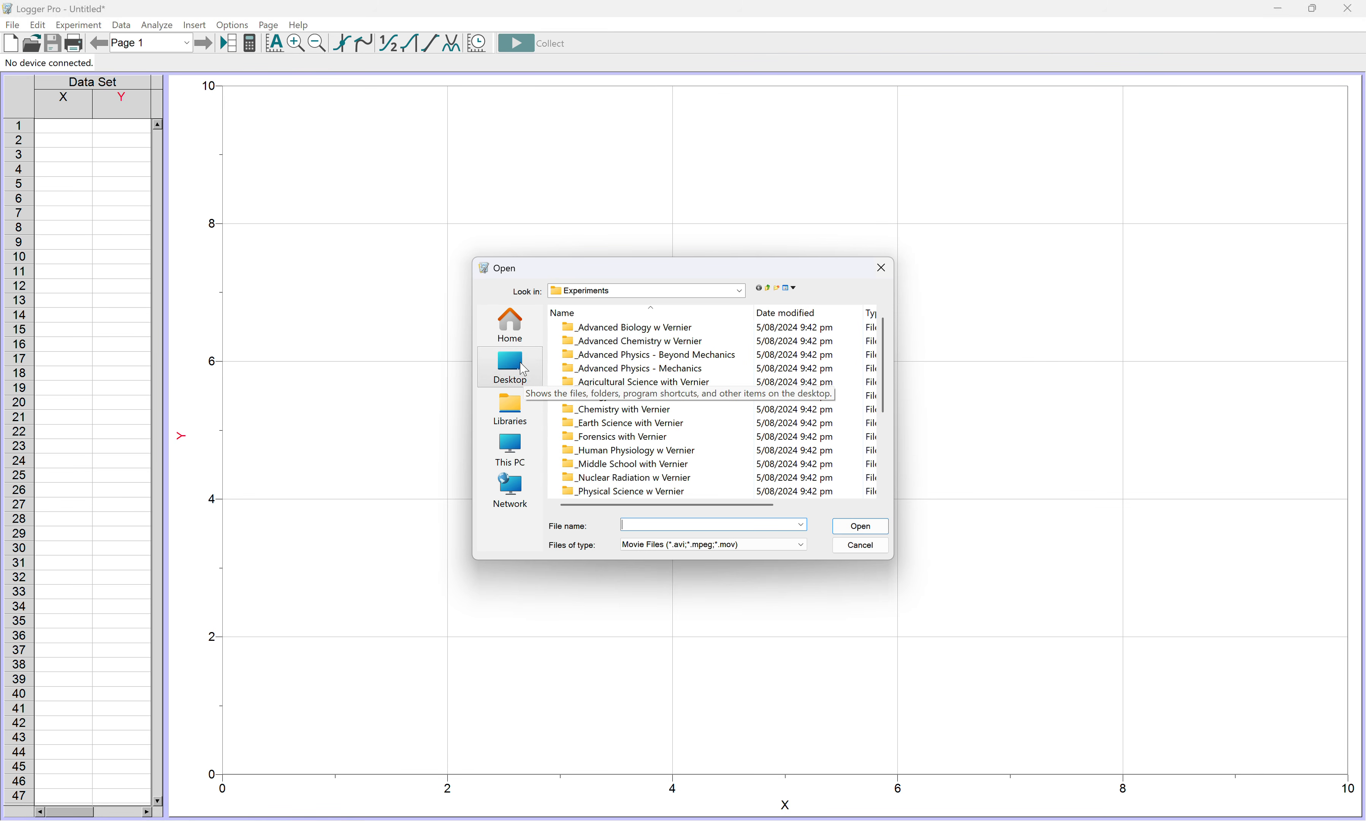
click(518, 456)
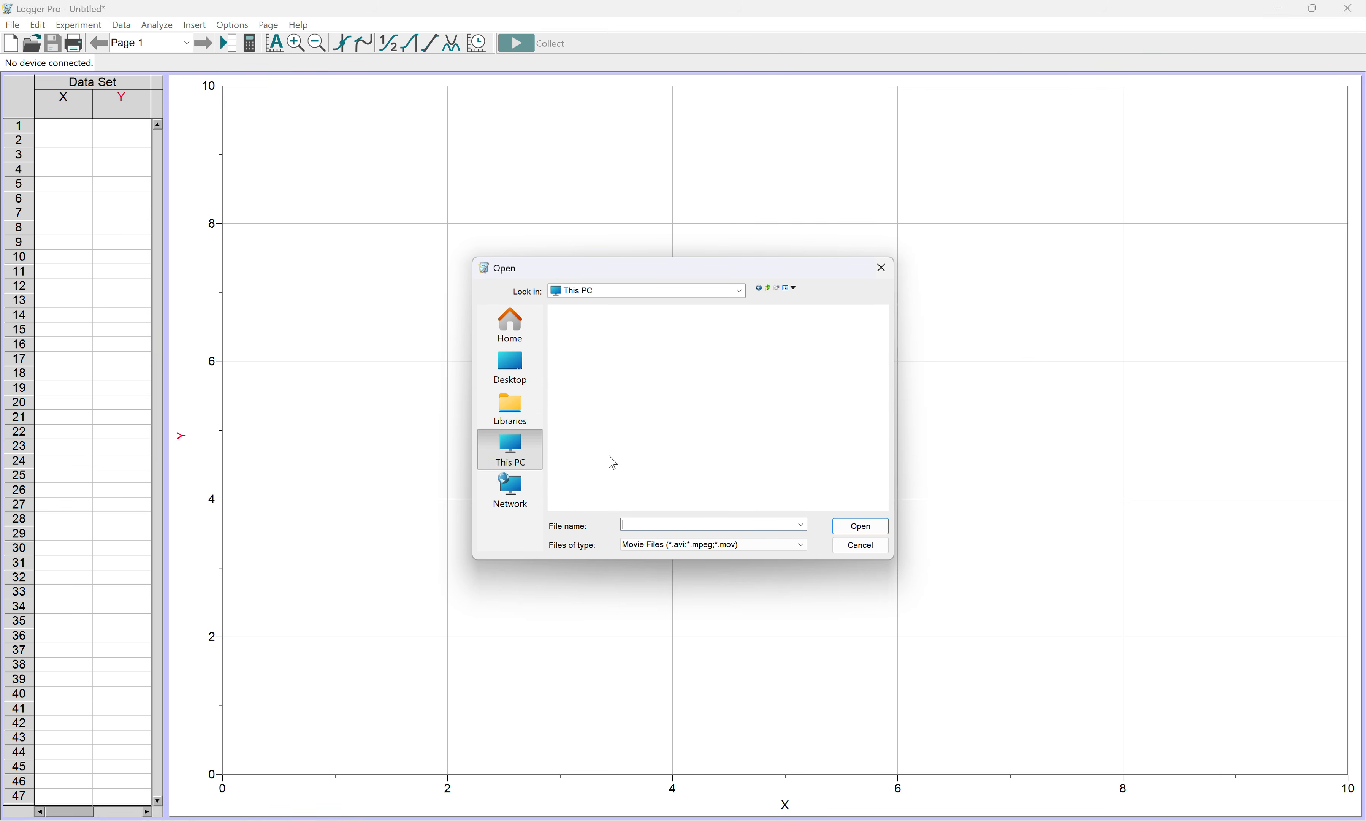
scroll(613, 462, down, 5)
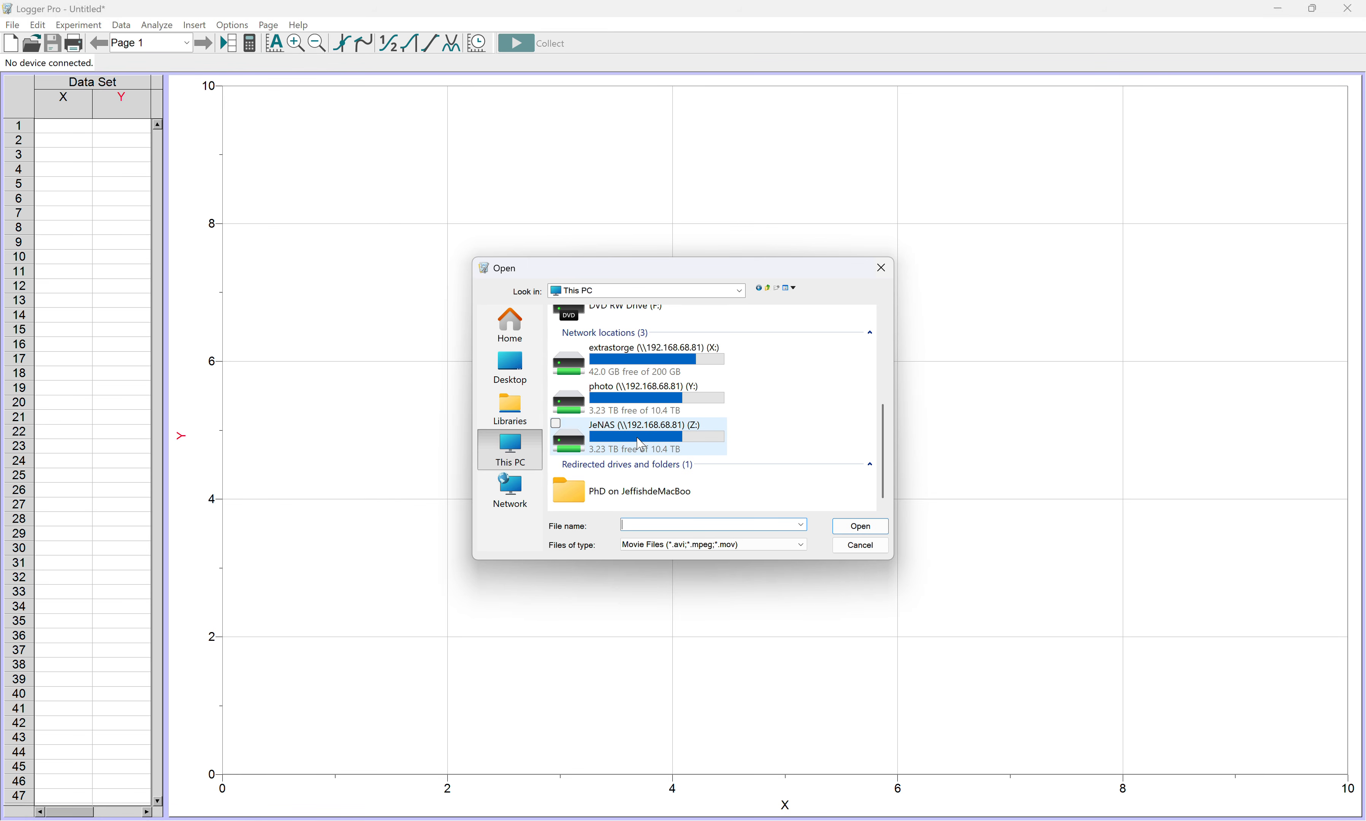
double_click(641, 444)
scroll(672, 446, down, 1)
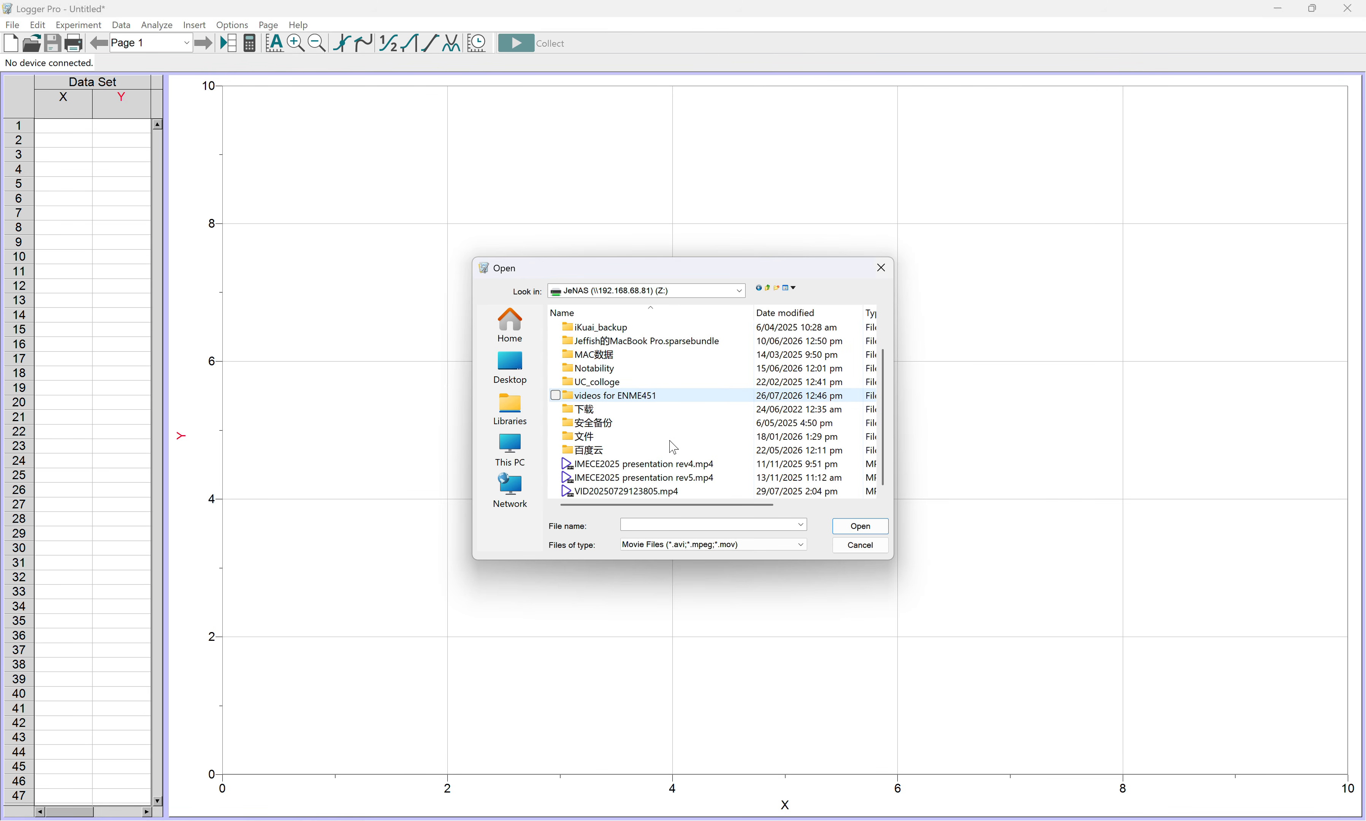
double_click(631, 396)
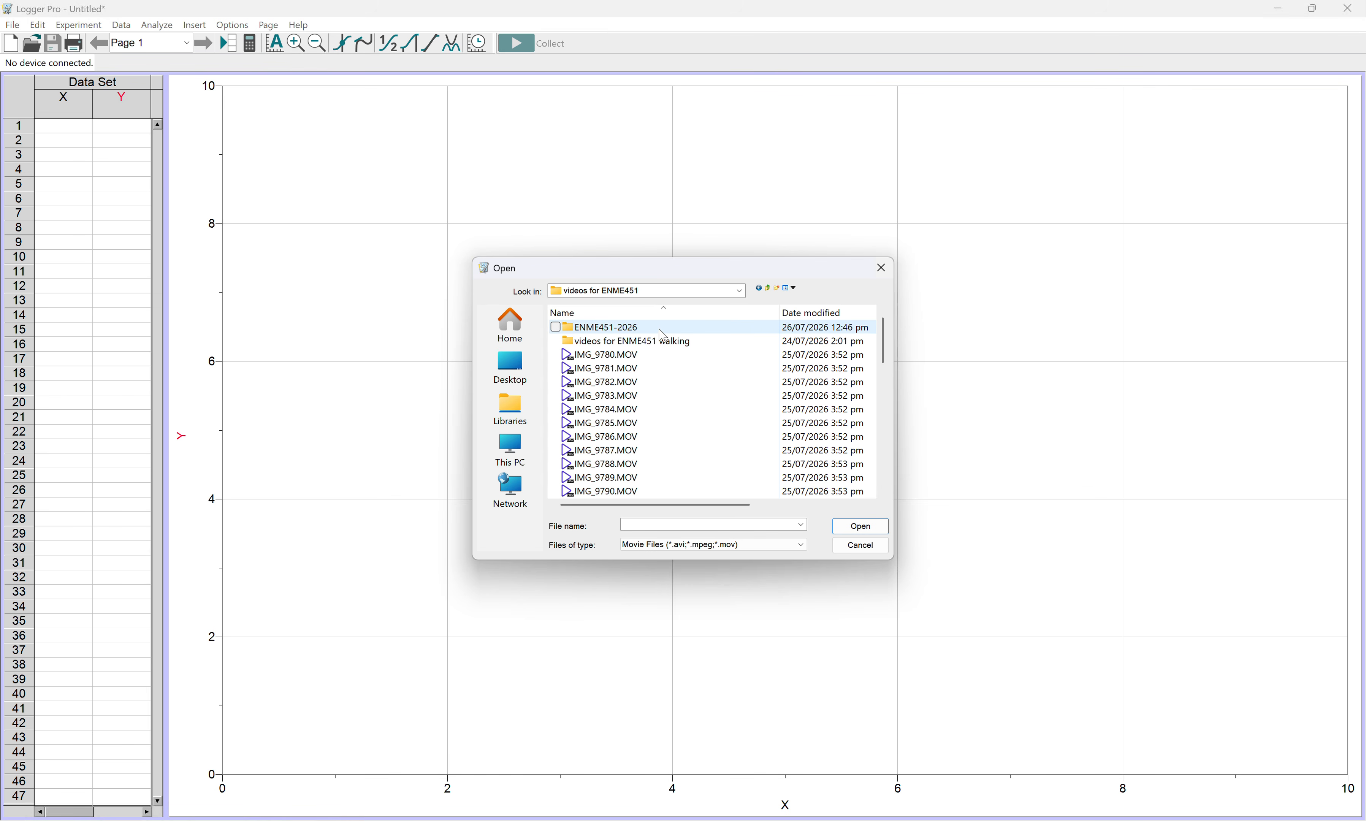
double_click(680, 341)
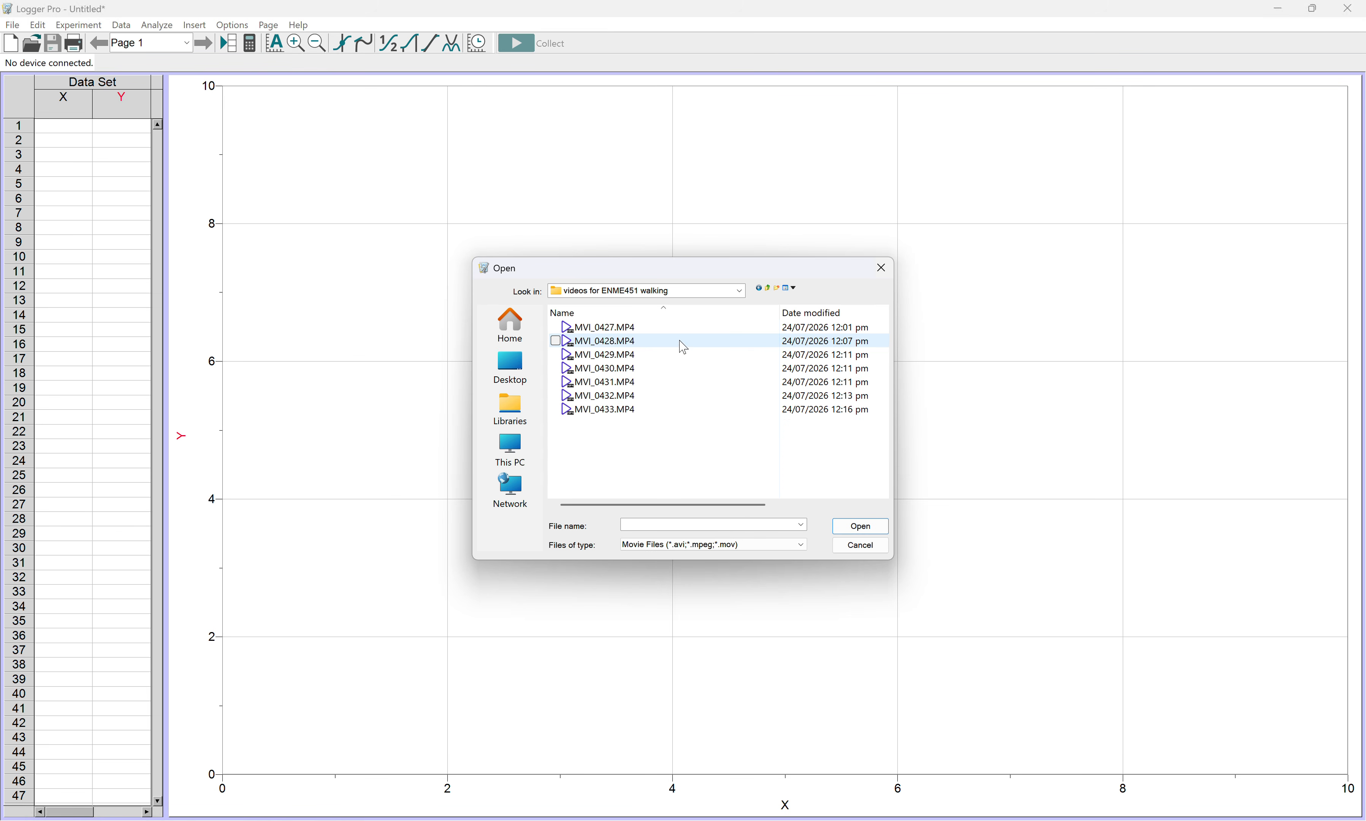
double_click(649, 399)
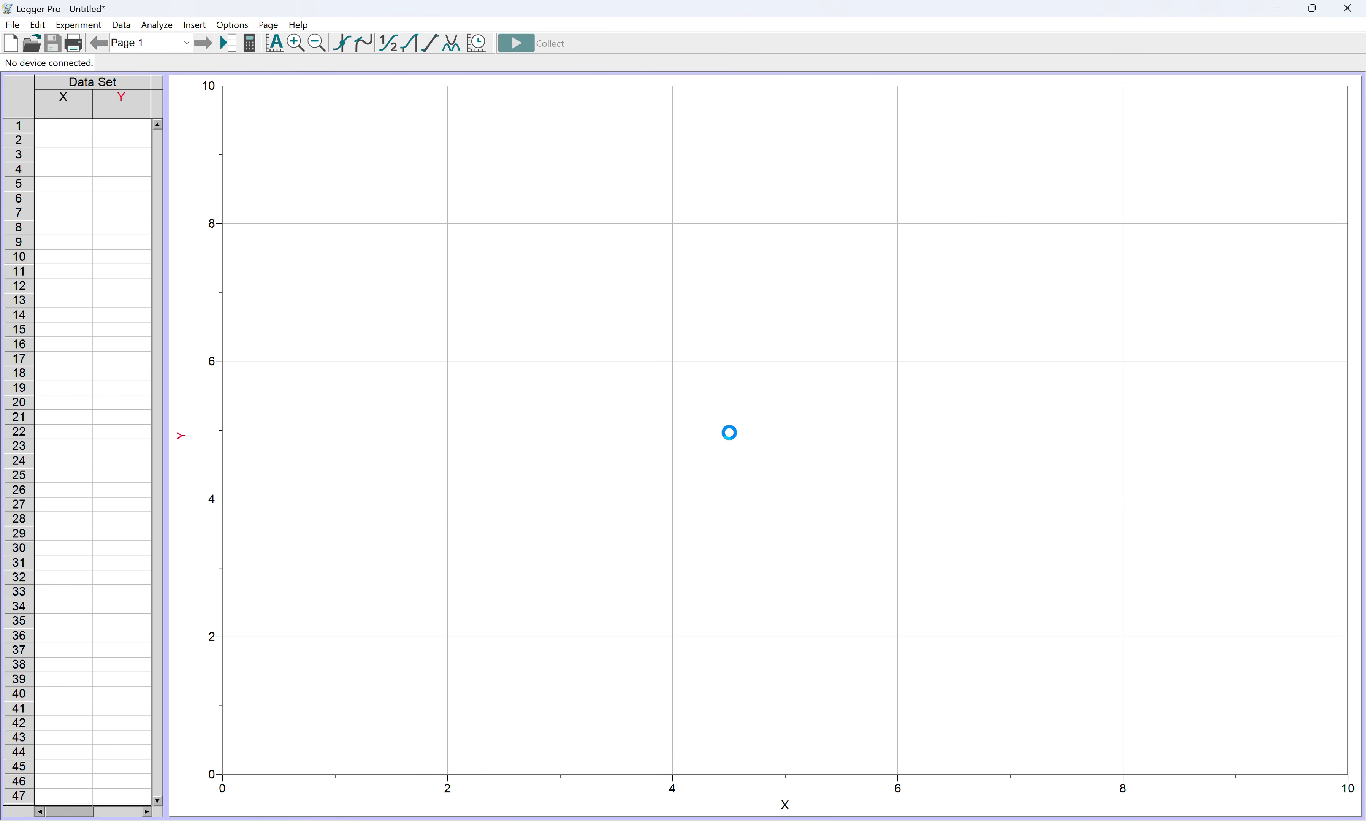
Switch to the other Logger Pro window and move and enlarge the movie so it covers most of the graph.
mouse_move(496, 820)
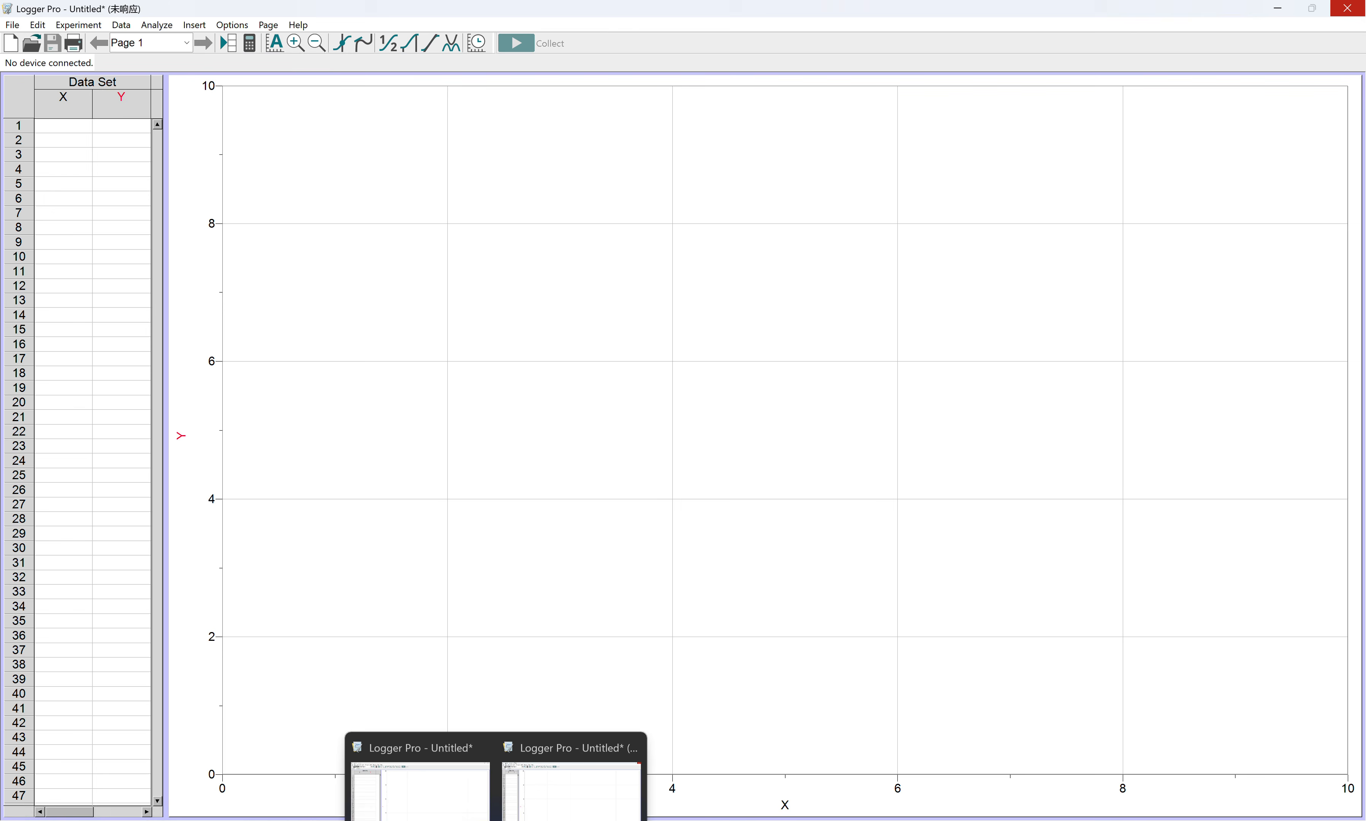
click(444, 768)
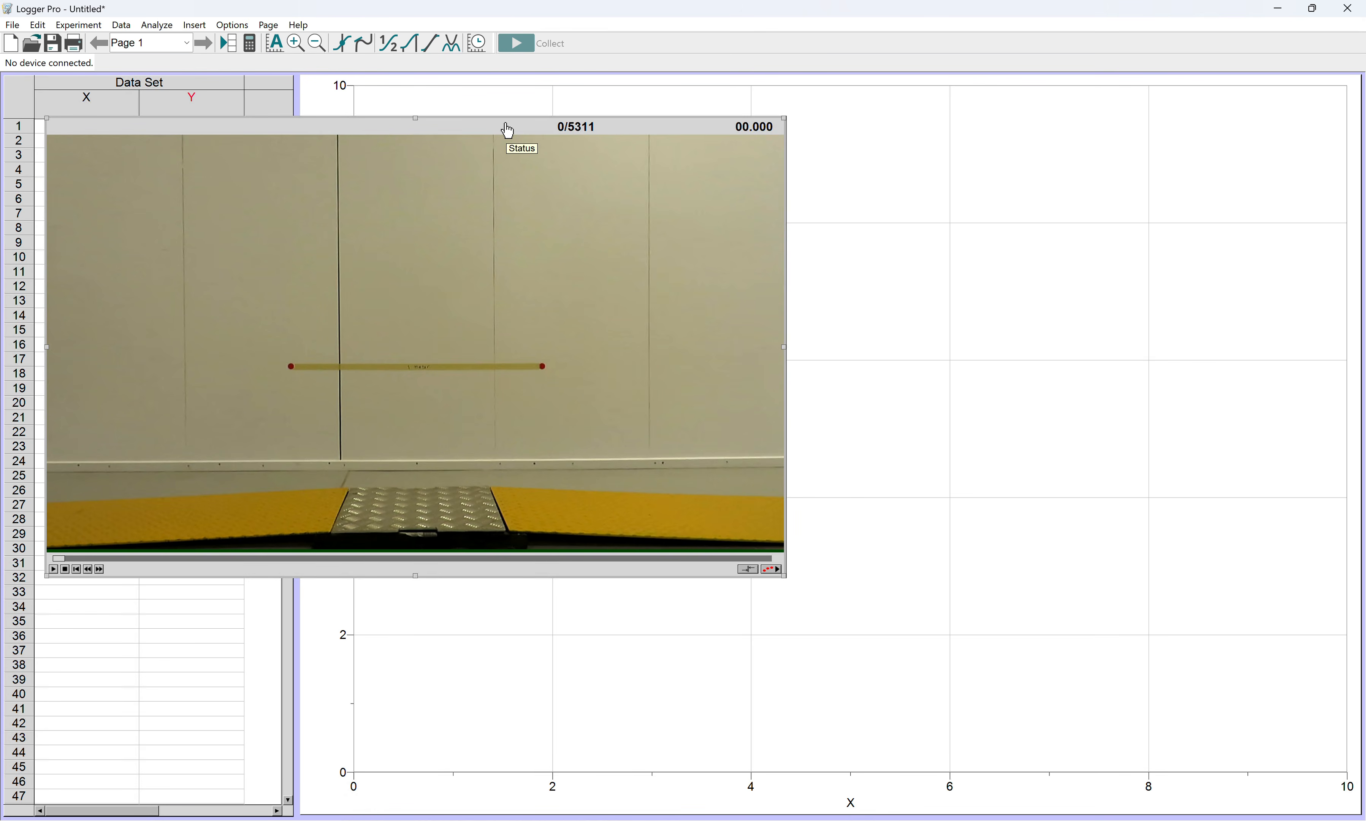
drag(506, 133, 768, 135)
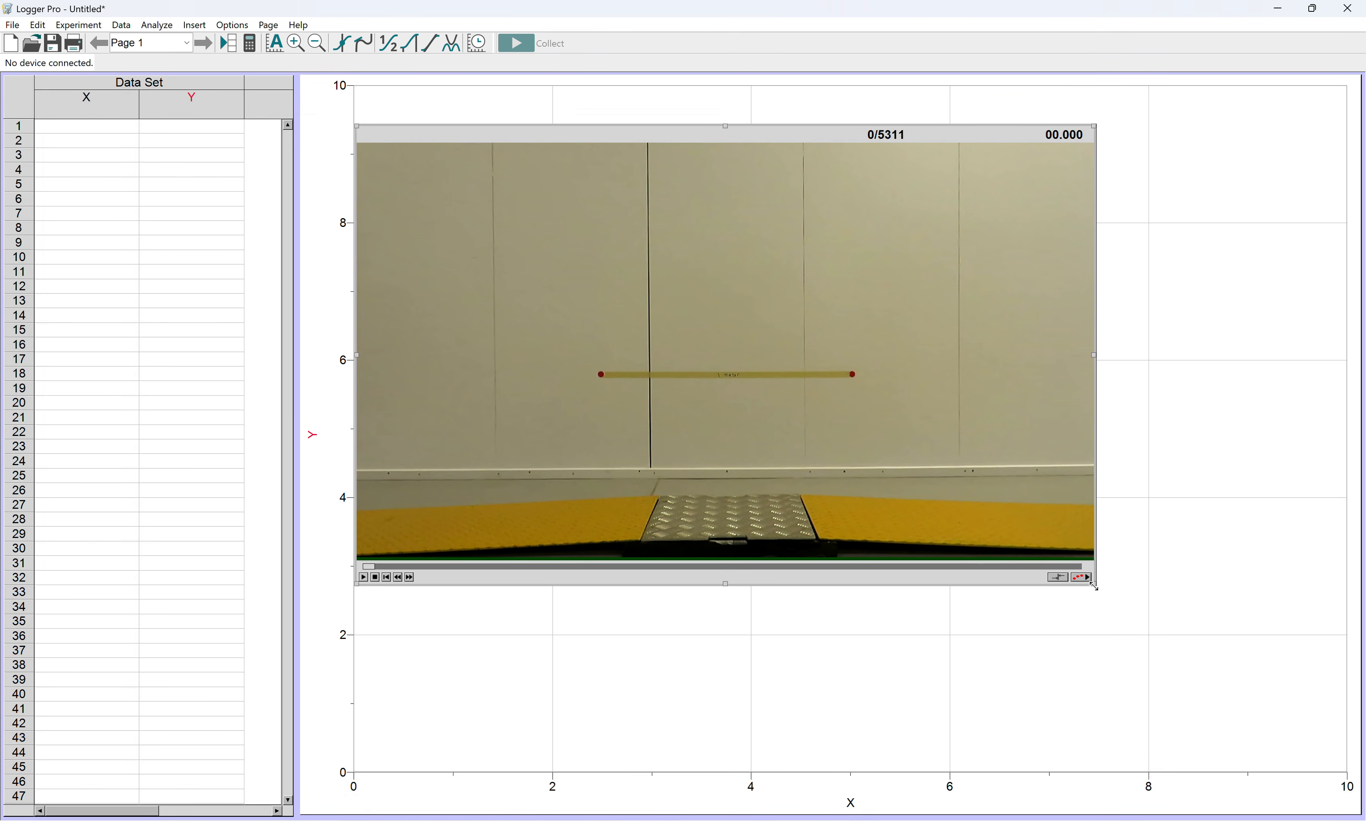
drag(1093, 585, 1179, 710)
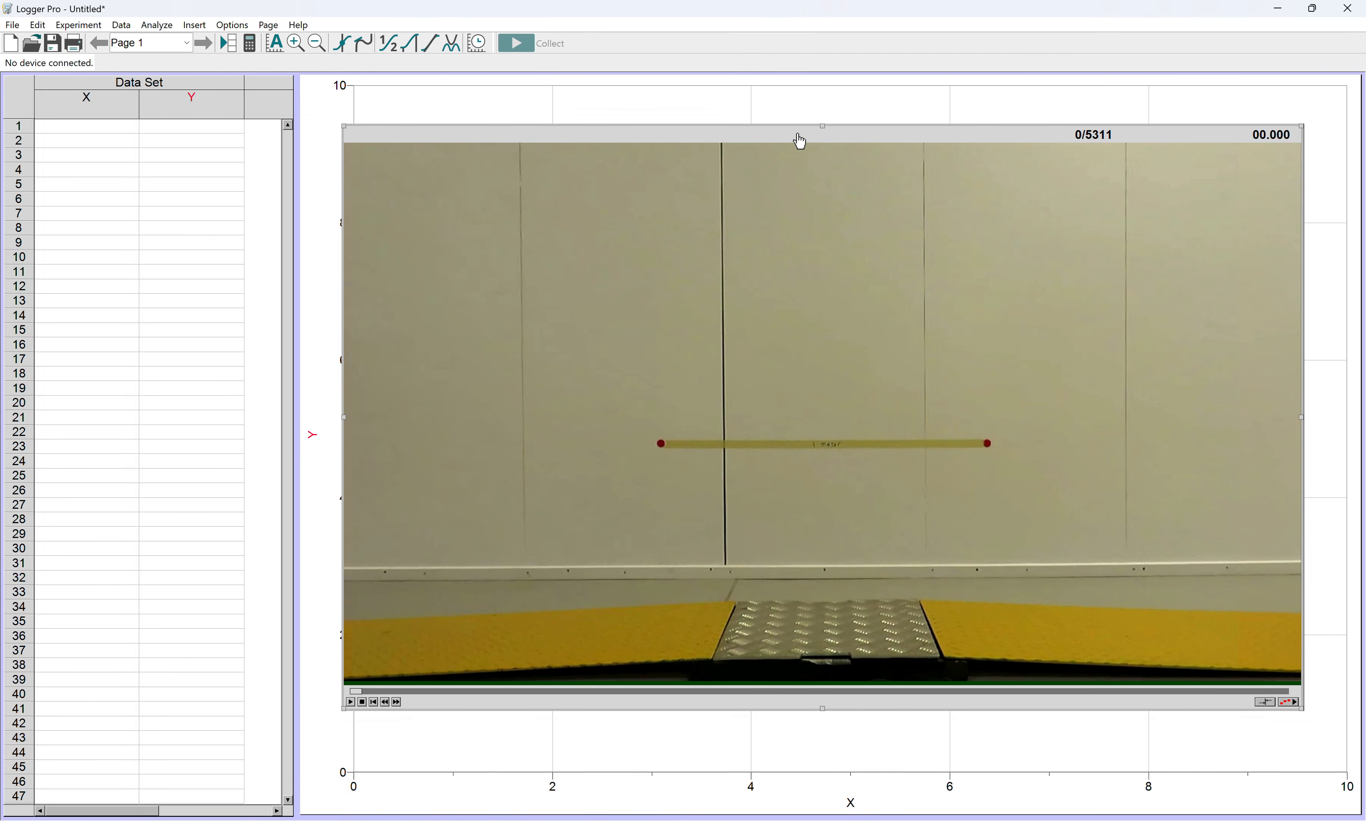
drag(799, 130, 756, 129)
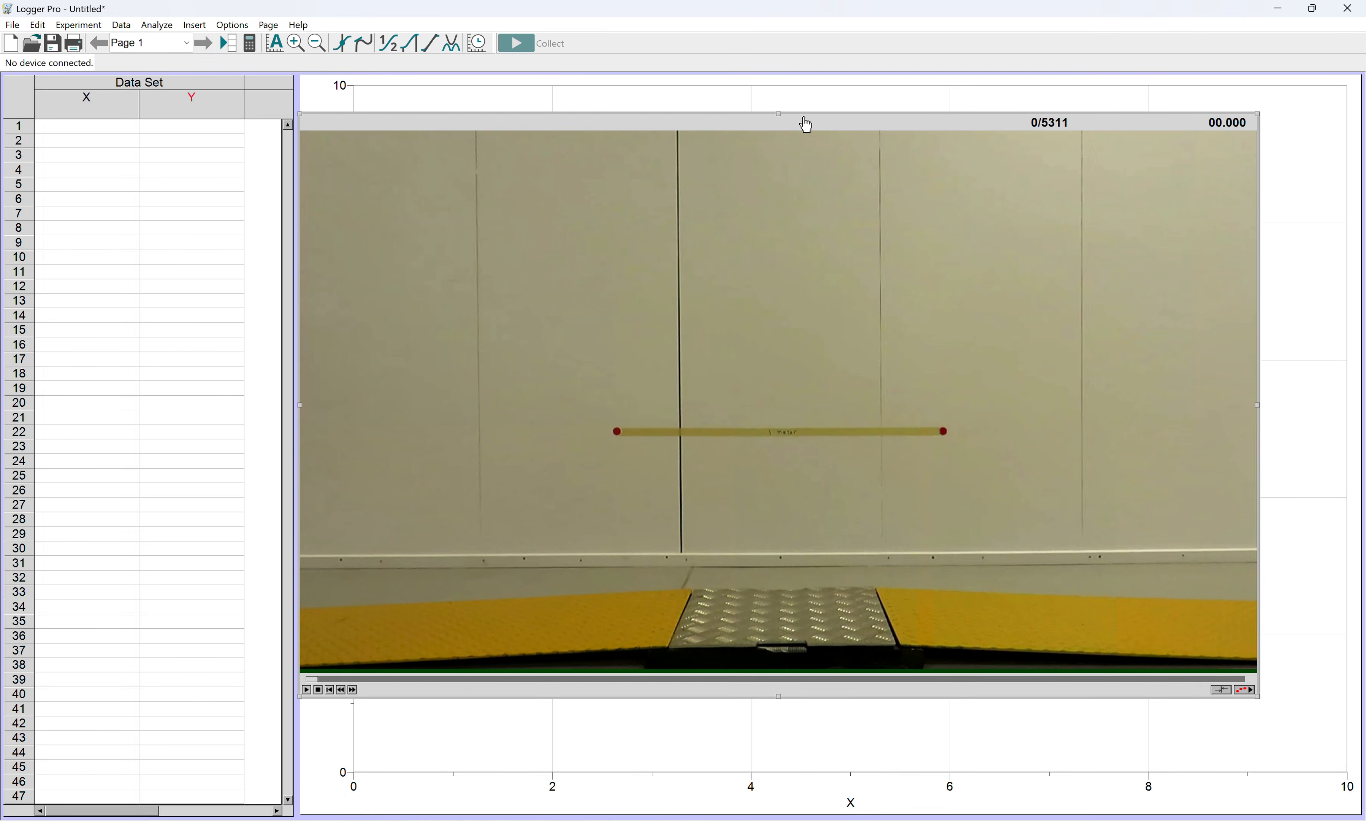
Enable video analysis for the movie, shift it clear of the graph's edge, and place the coordinate origin at the frame's lower-left corner.
click(1246, 689)
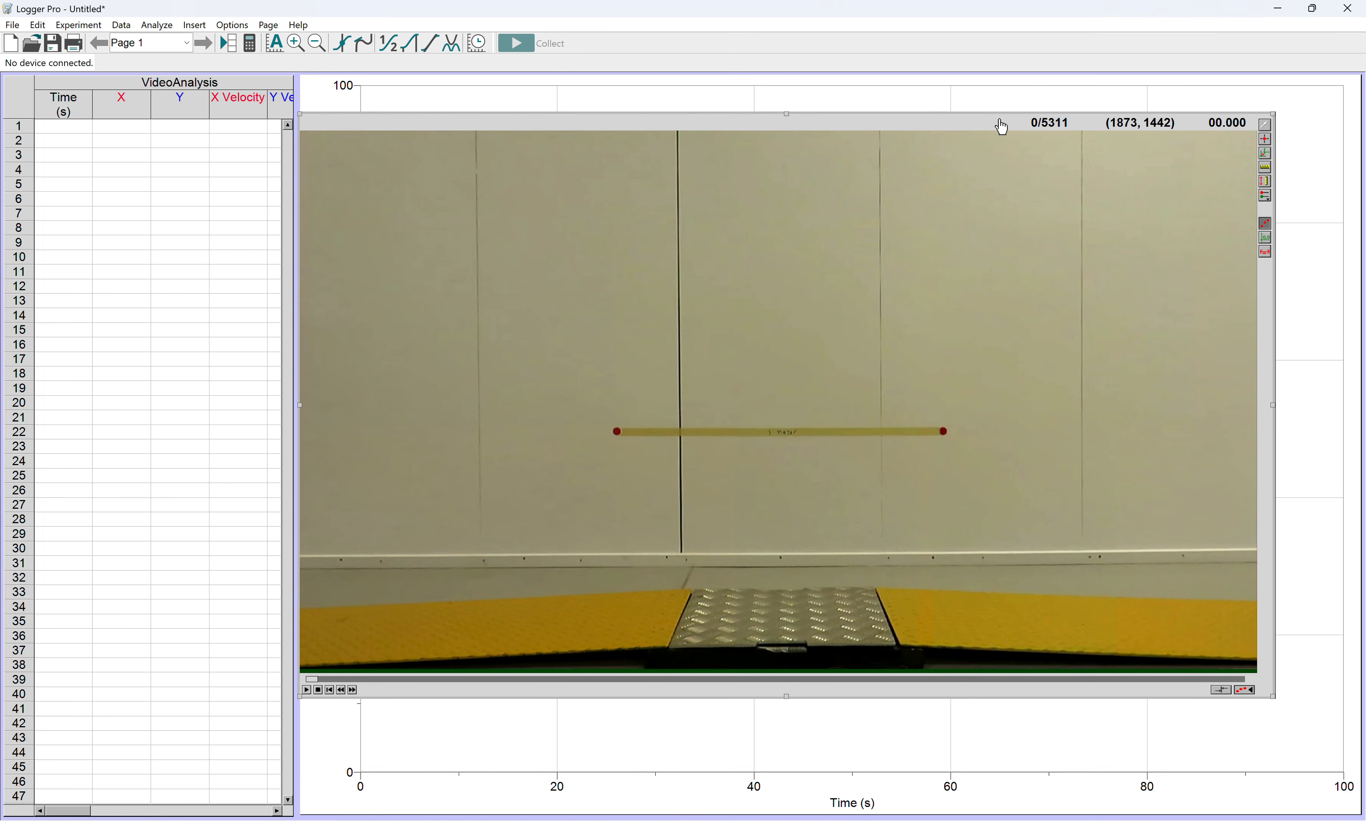
drag(1001, 127, 975, 121)
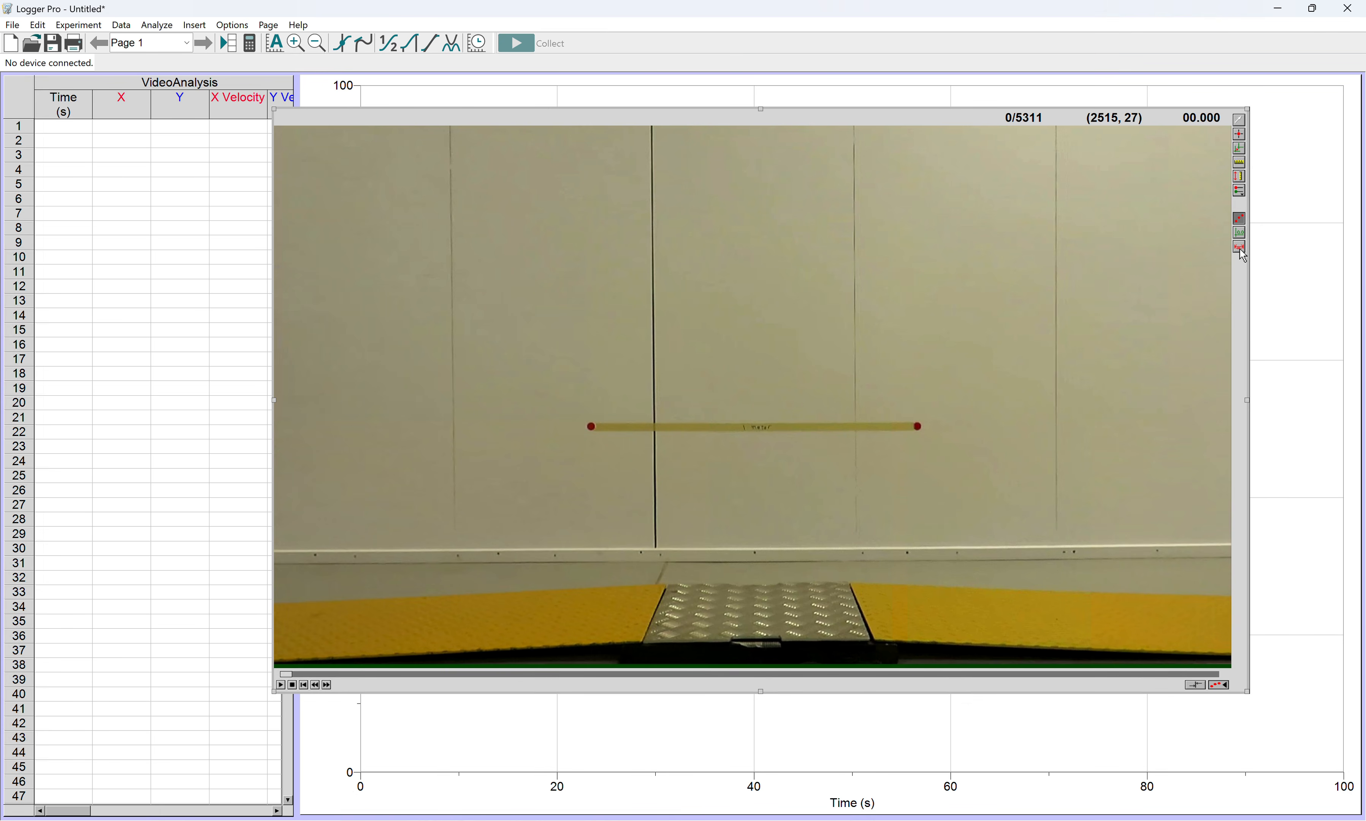
click(1240, 150)
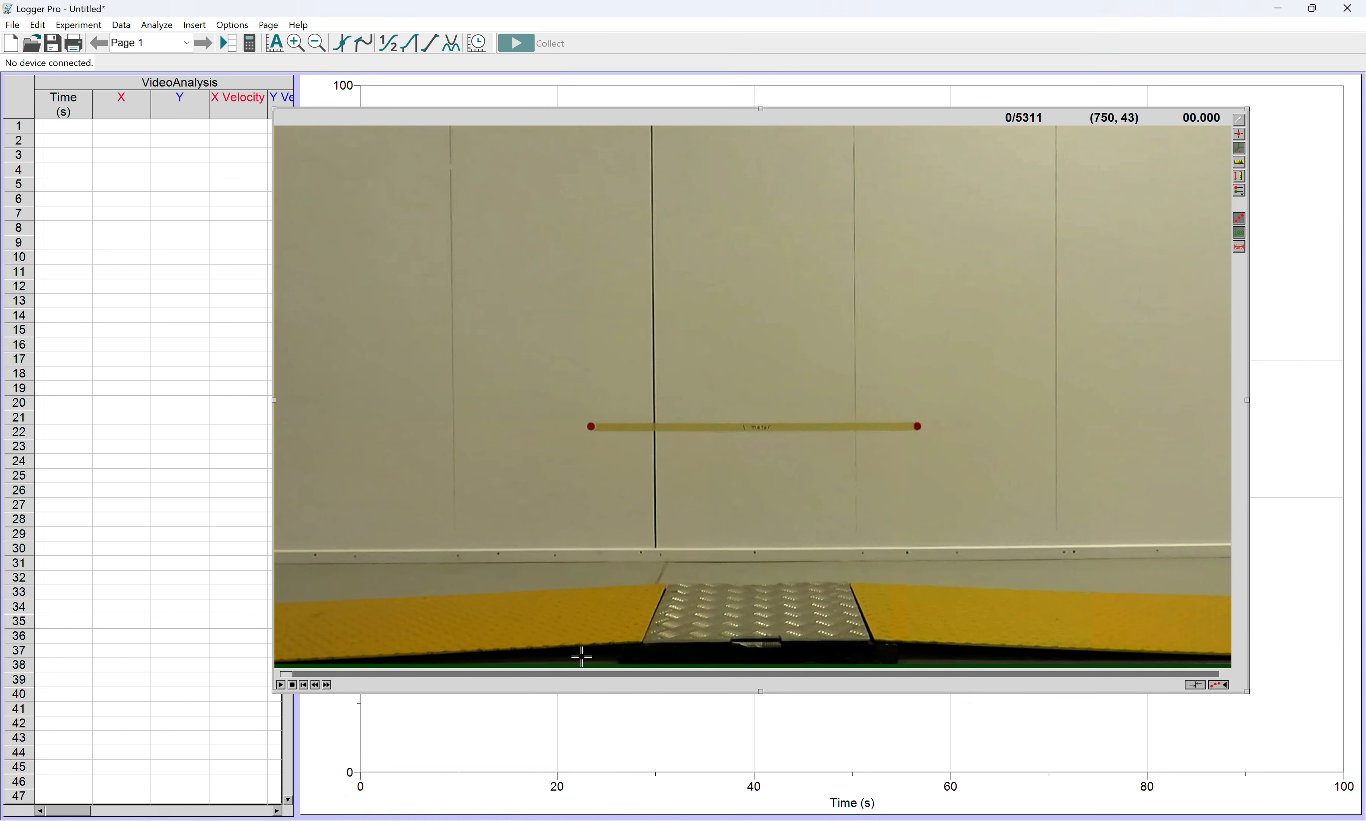
click(275, 663)
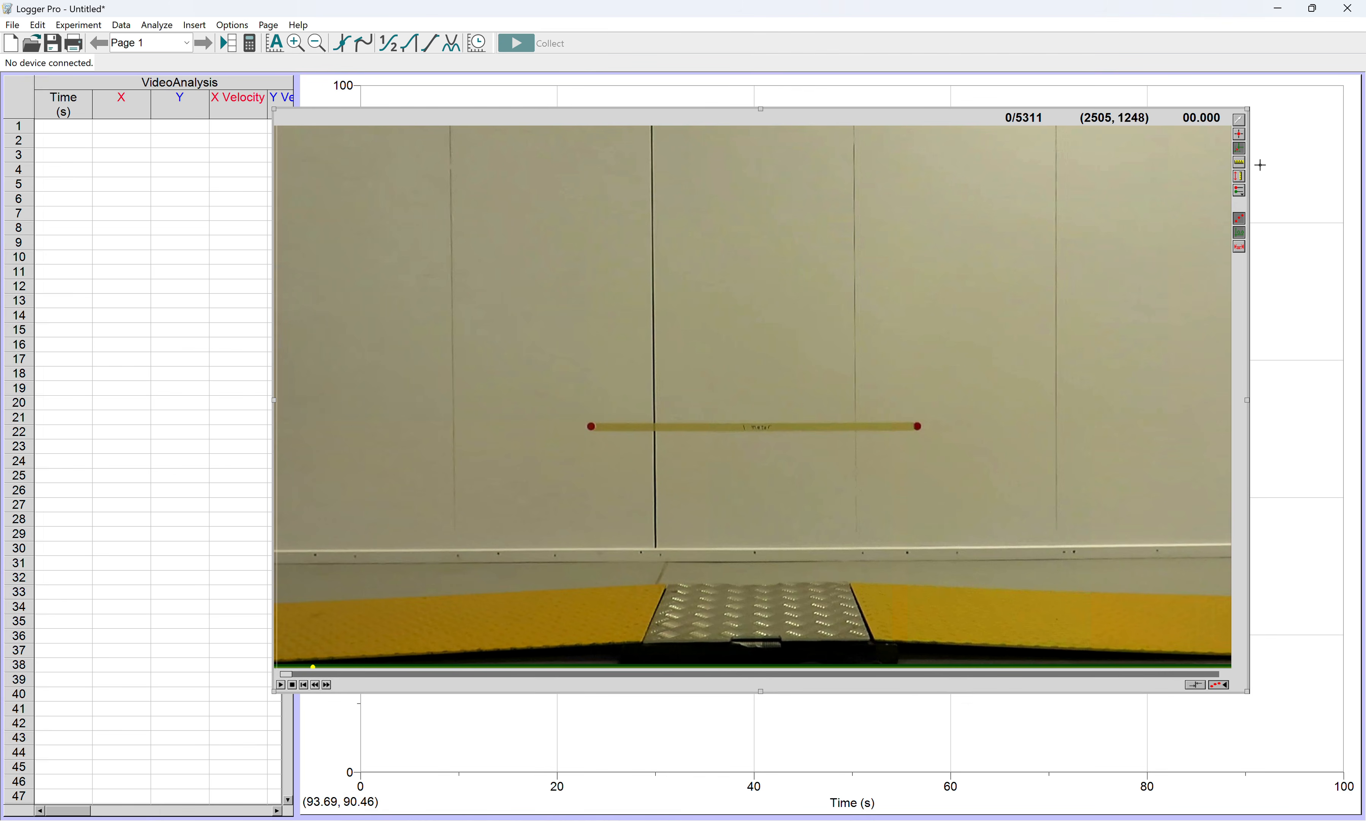
Set the movie scale to 1 m between the two red end dots of the ruler on the wall.
click(1239, 163)
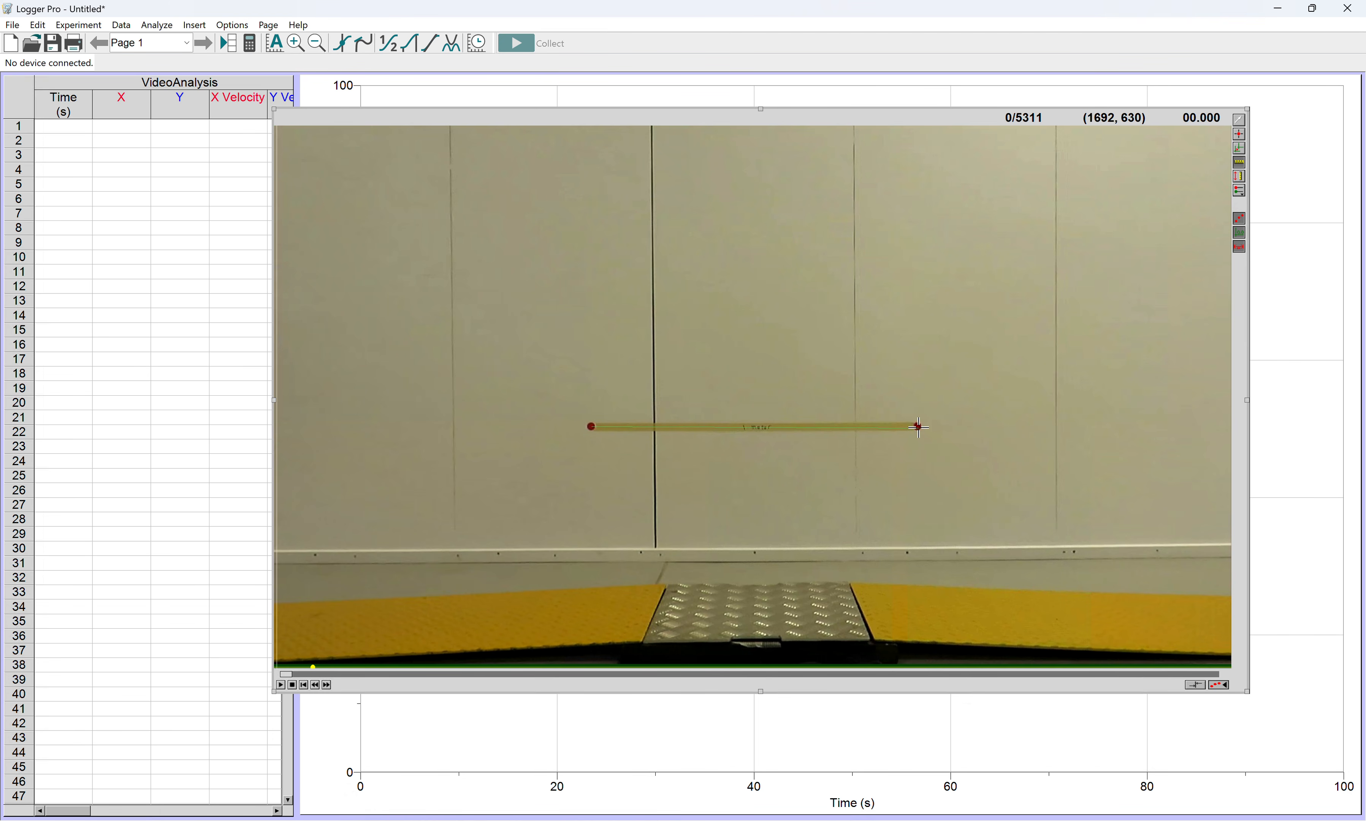
drag(918, 426, 917, 426)
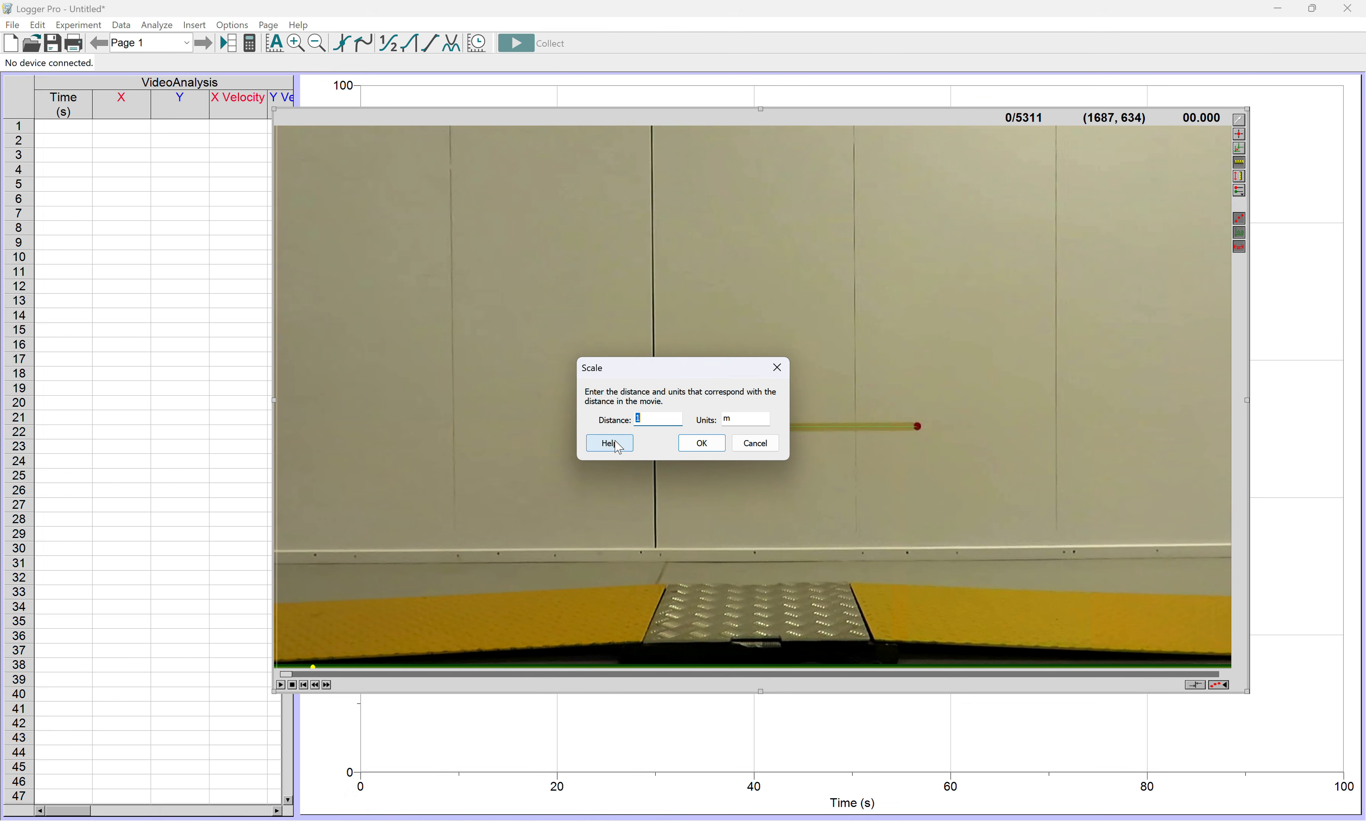
click(715, 444)
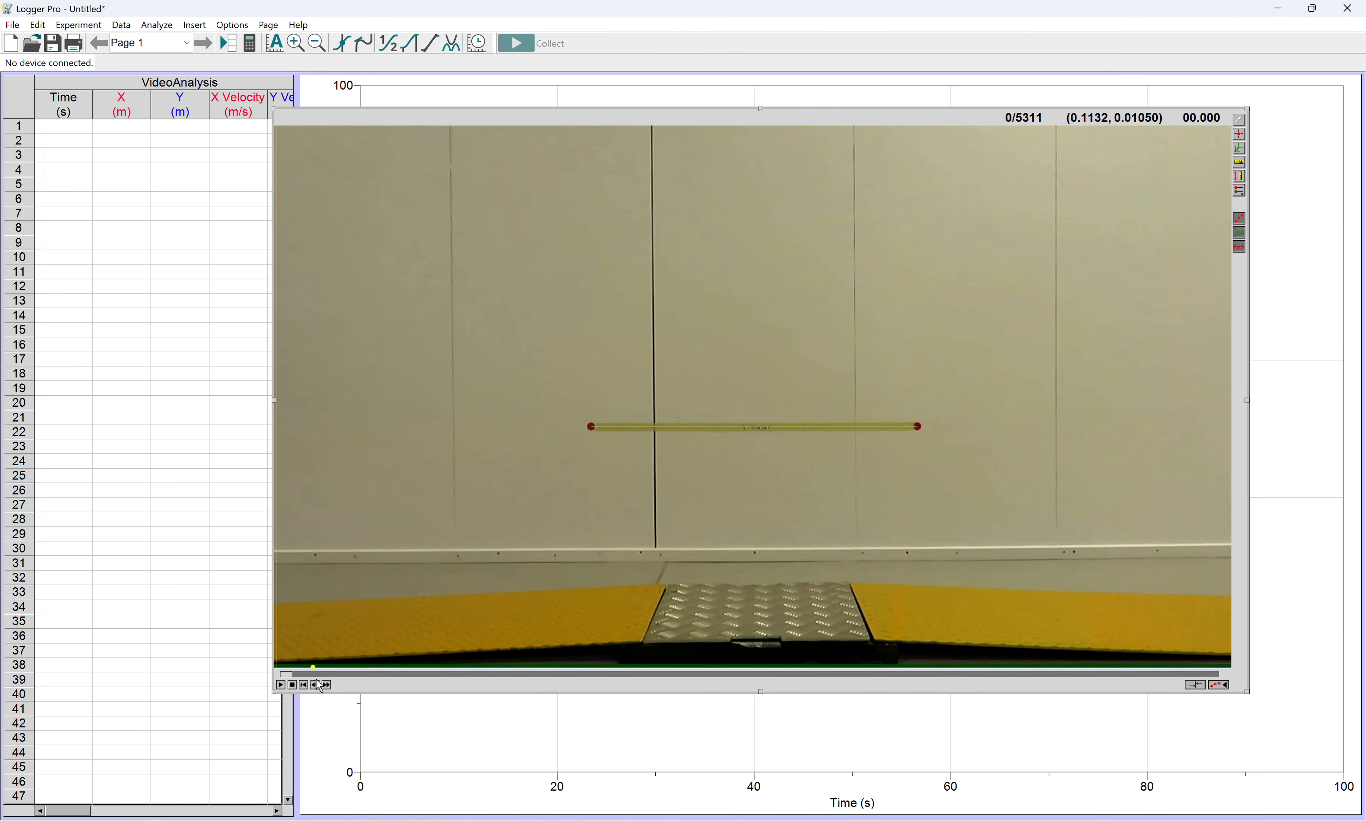
Step through the movie to examine when the walker's leading foot meets the metal plate, and rewind to the start.
drag(336, 677, 378, 678)
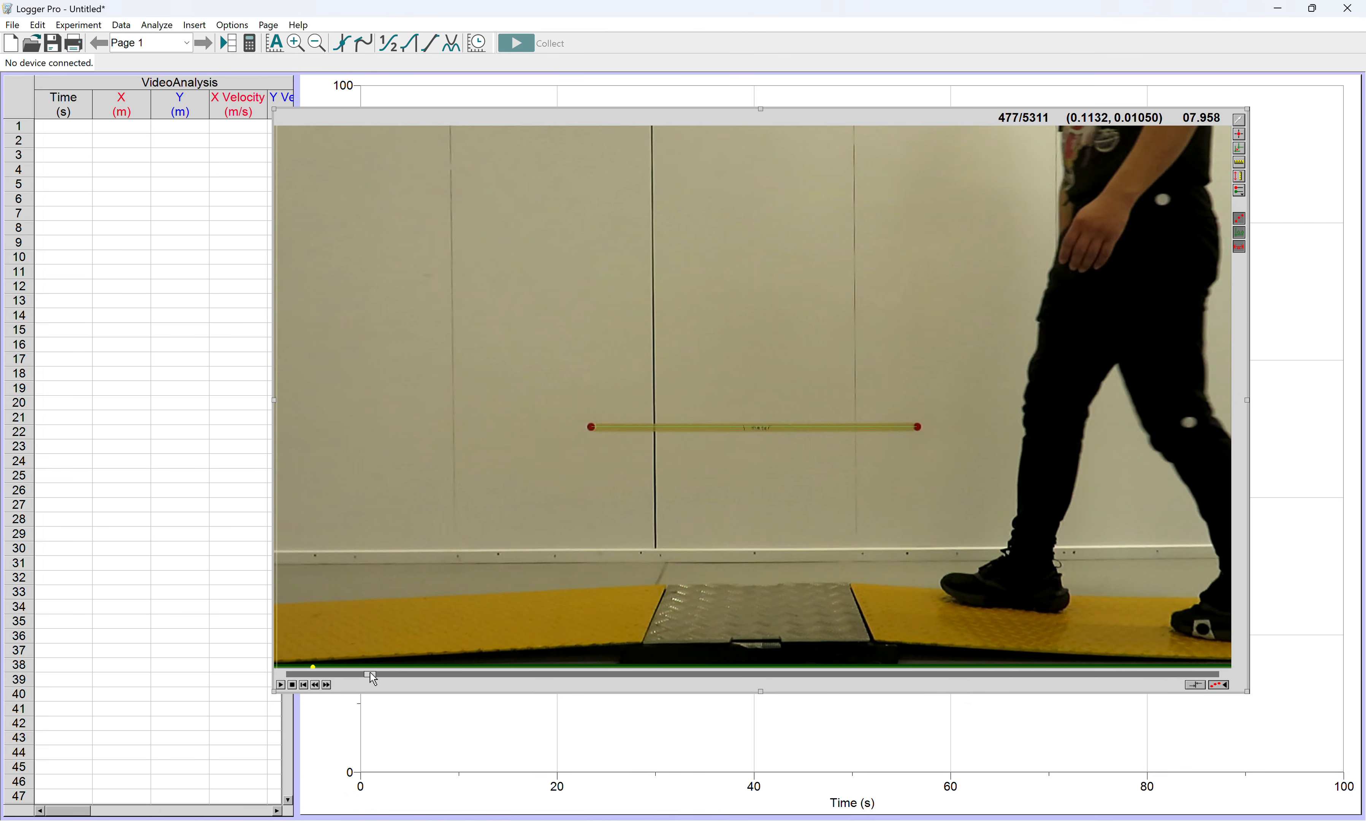
click(328, 687)
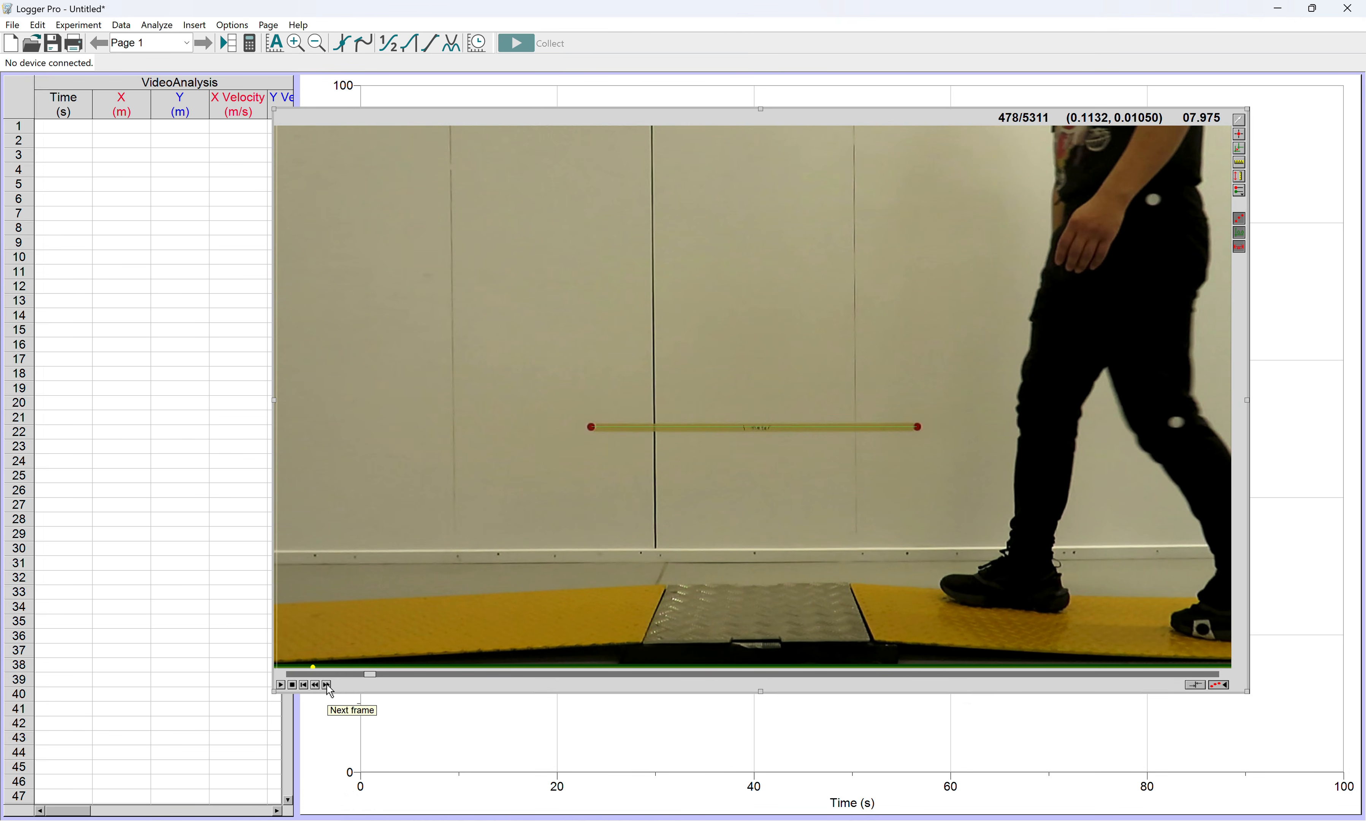
click(328, 686)
click(327, 686)
click(328, 685)
click(328, 685)
click(327, 685)
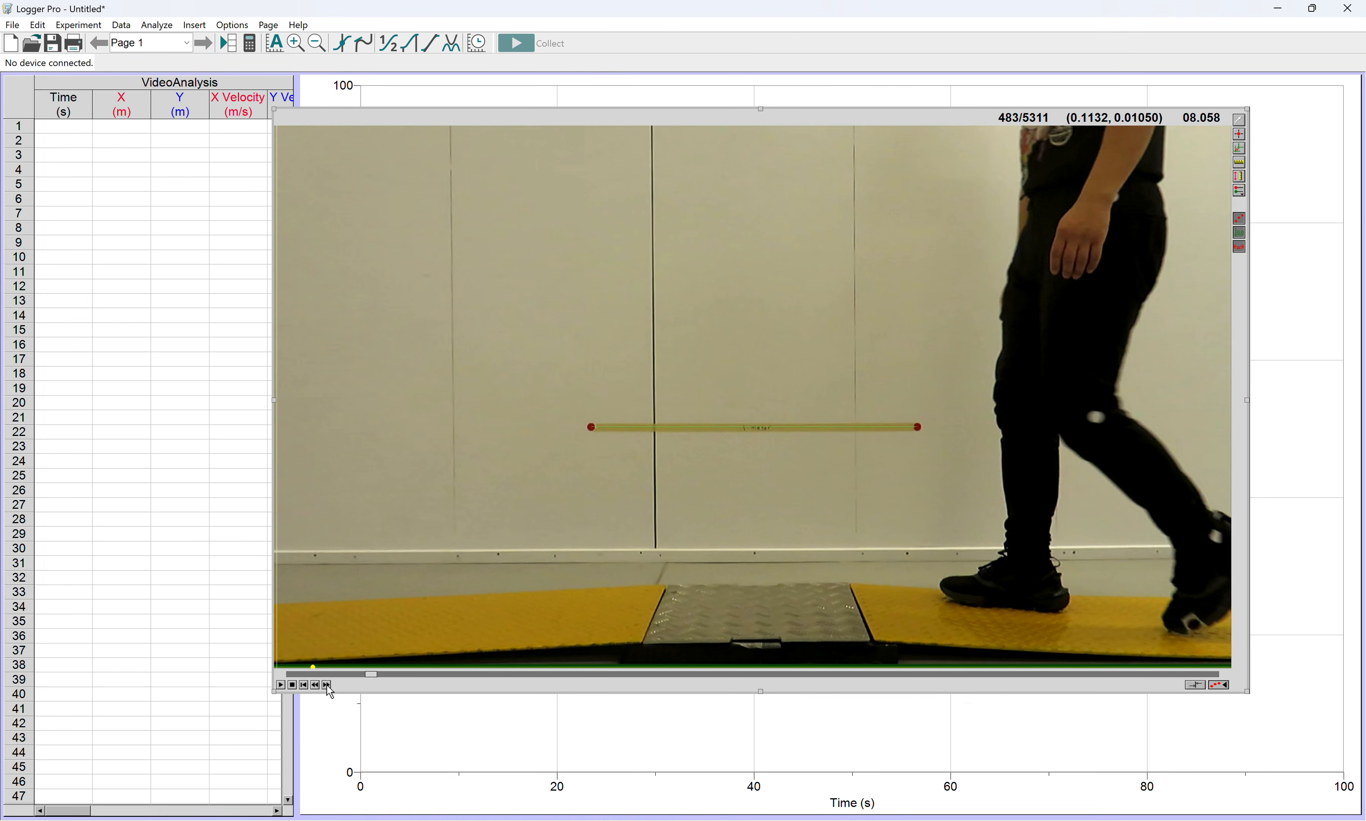
click(327, 685)
click(327, 685)
click(327, 686)
click(328, 685)
click(327, 686)
click(328, 686)
click(327, 686)
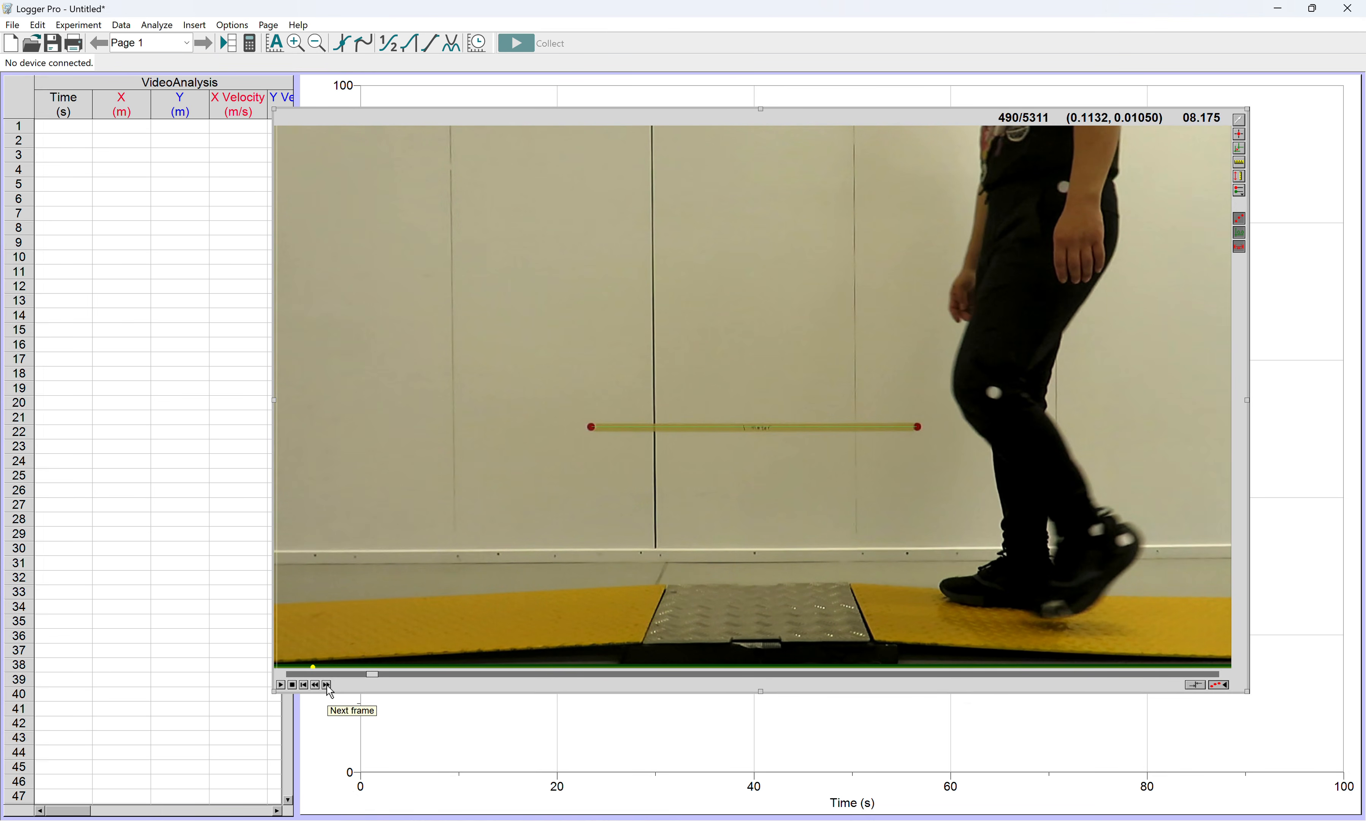
click(327, 686)
click(327, 685)
click(327, 685)
click(327, 685)
click(327, 686)
click(327, 686)
click(327, 685)
click(328, 686)
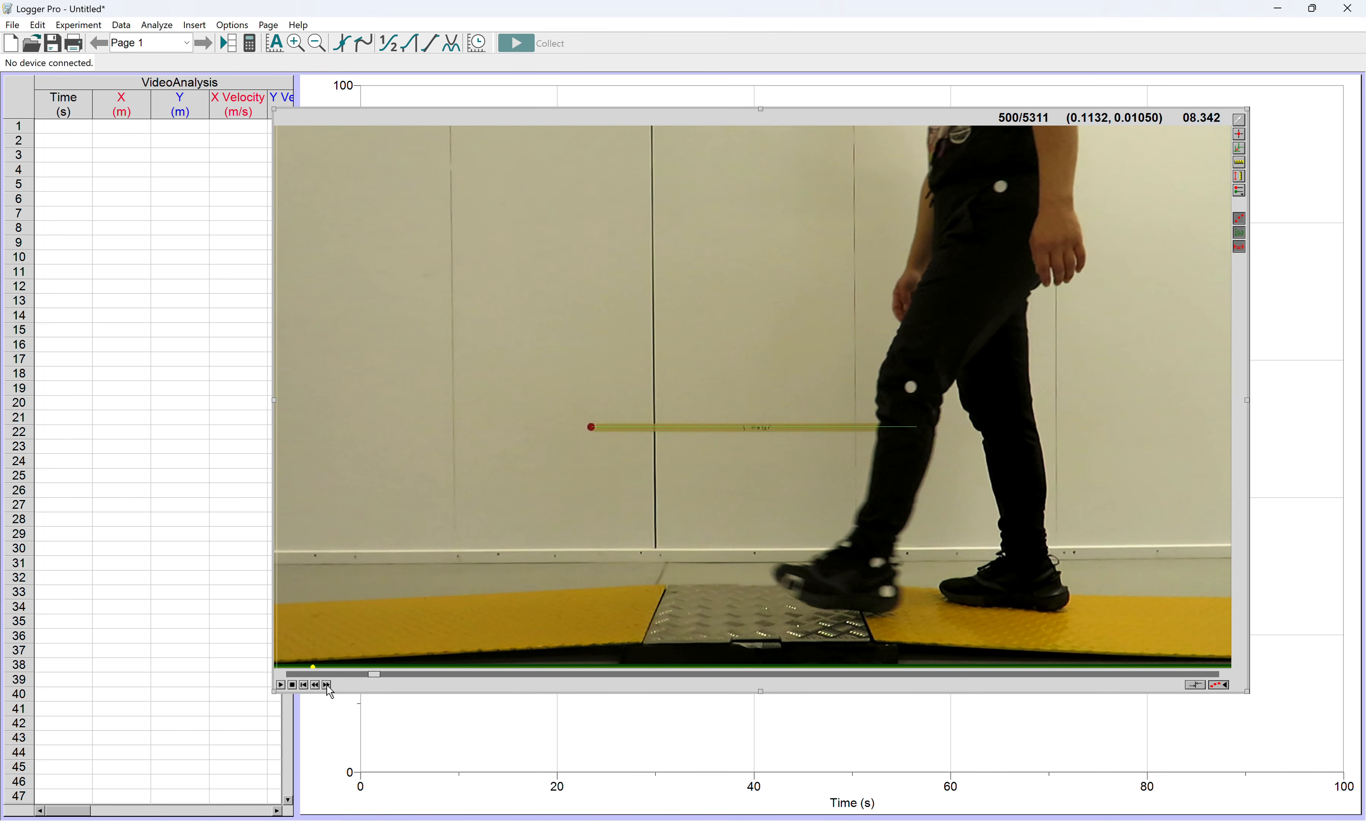
click(327, 685)
click(327, 685)
click(327, 685)
click(327, 686)
click(327, 685)
click(327, 685)
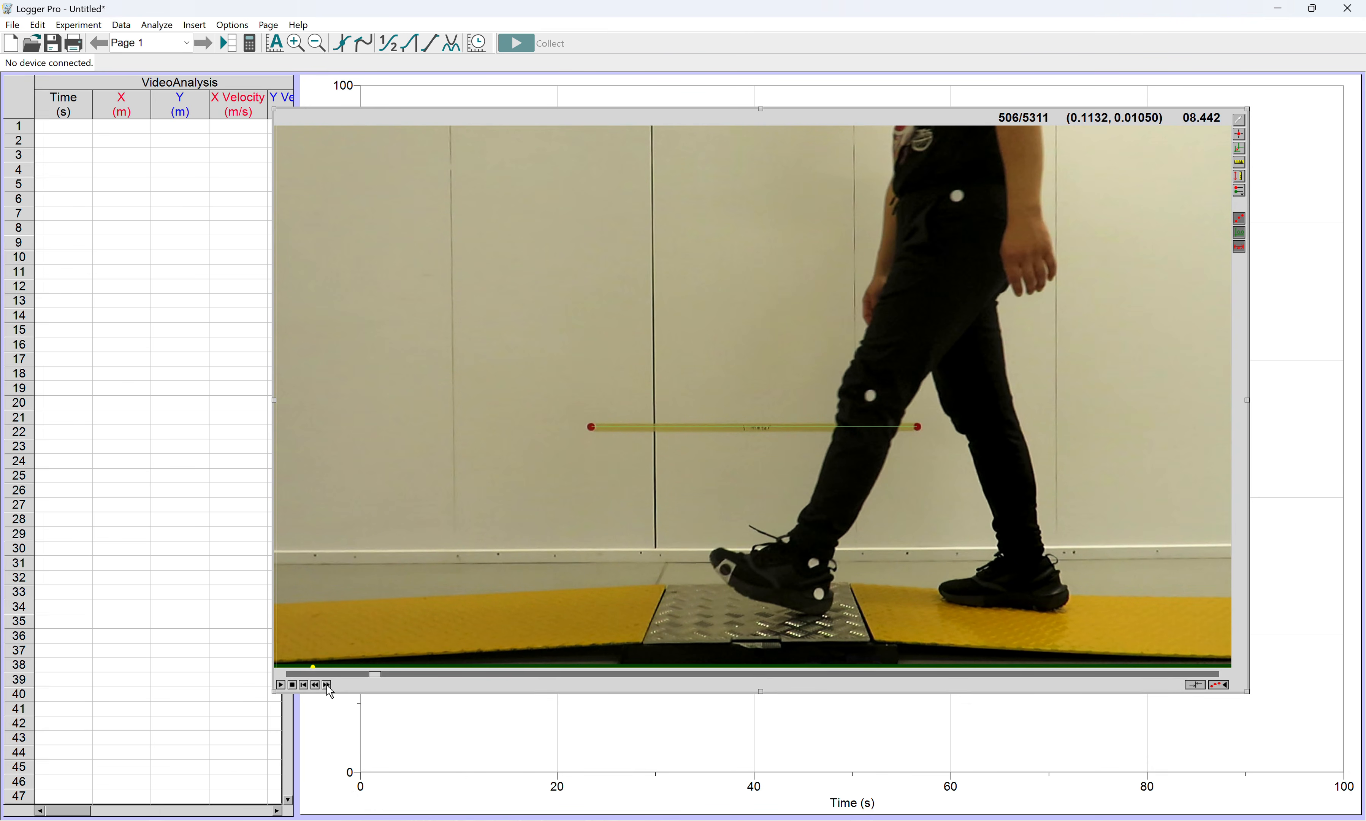
click(327, 685)
click(328, 686)
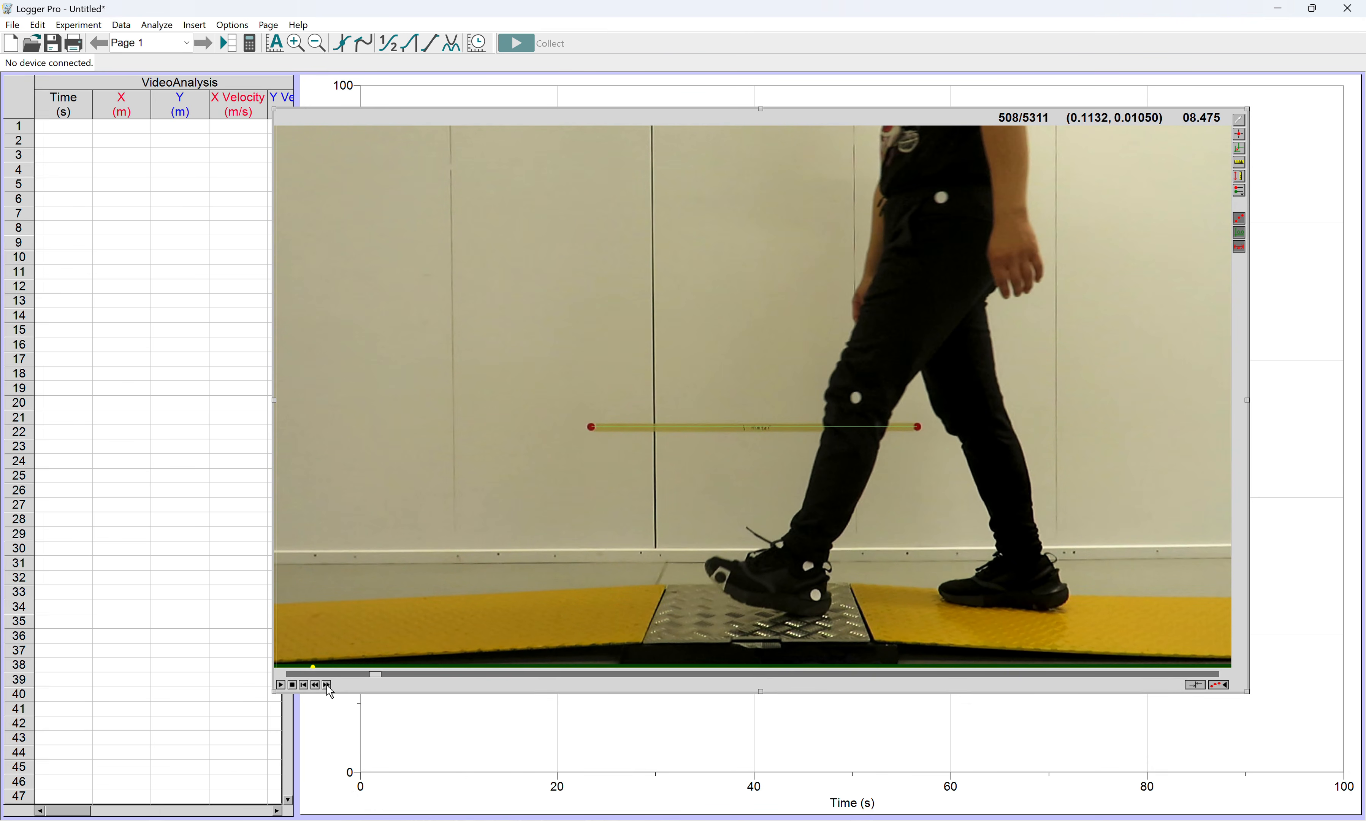
click(327, 685)
click(304, 685)
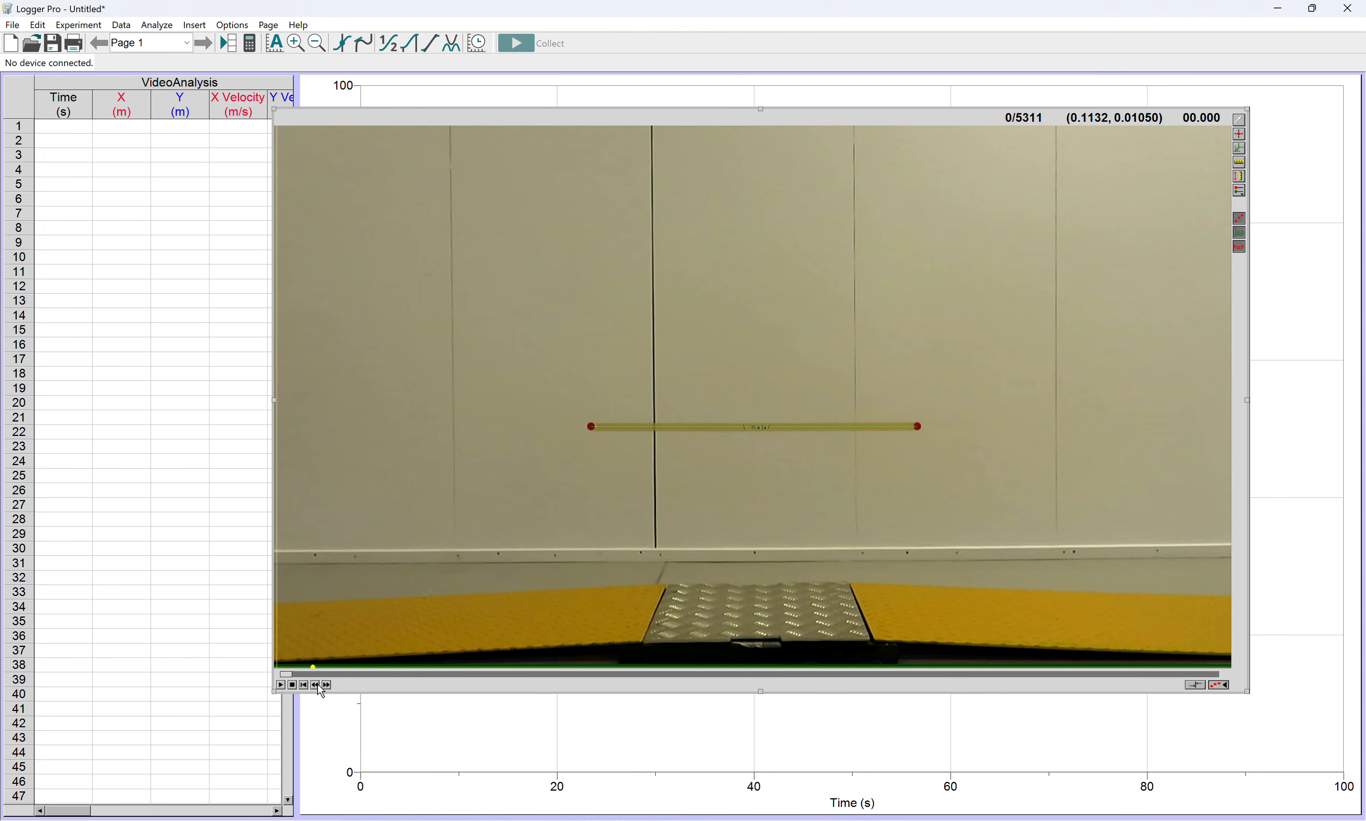
Bring the movie to frame 506, where the leading heel comes down on the metal plate.
click(366, 672)
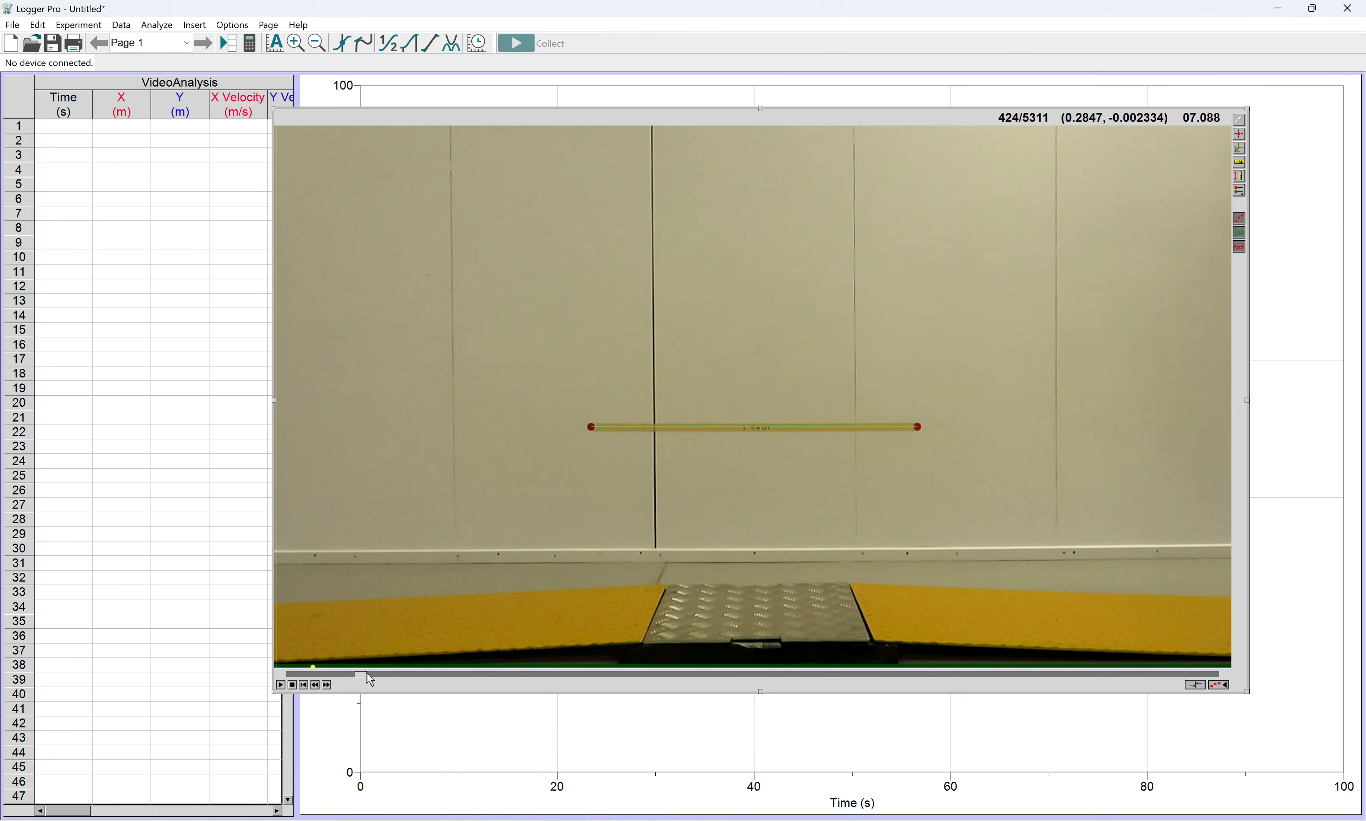
drag(366, 672, 388, 674)
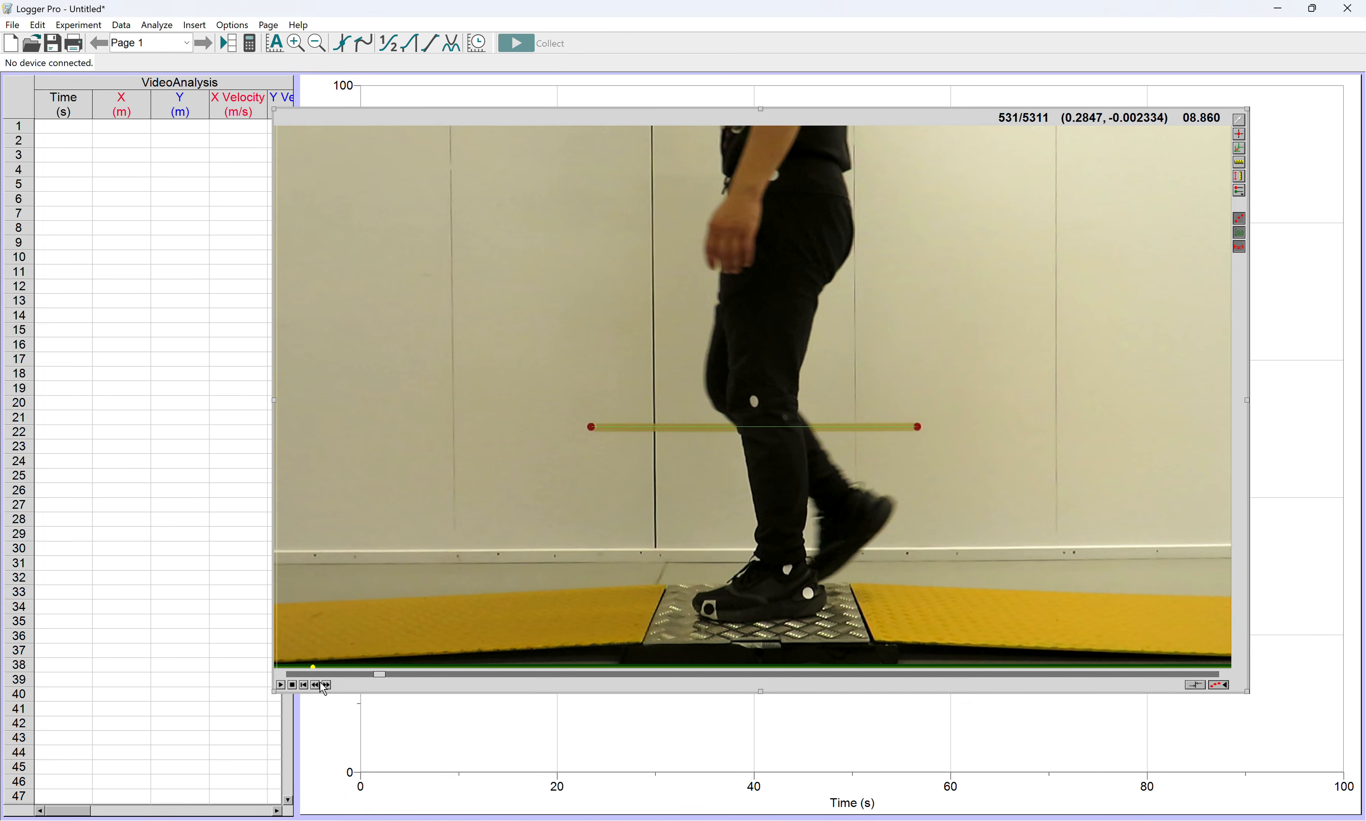
click(316, 686)
click(315, 685)
click(316, 686)
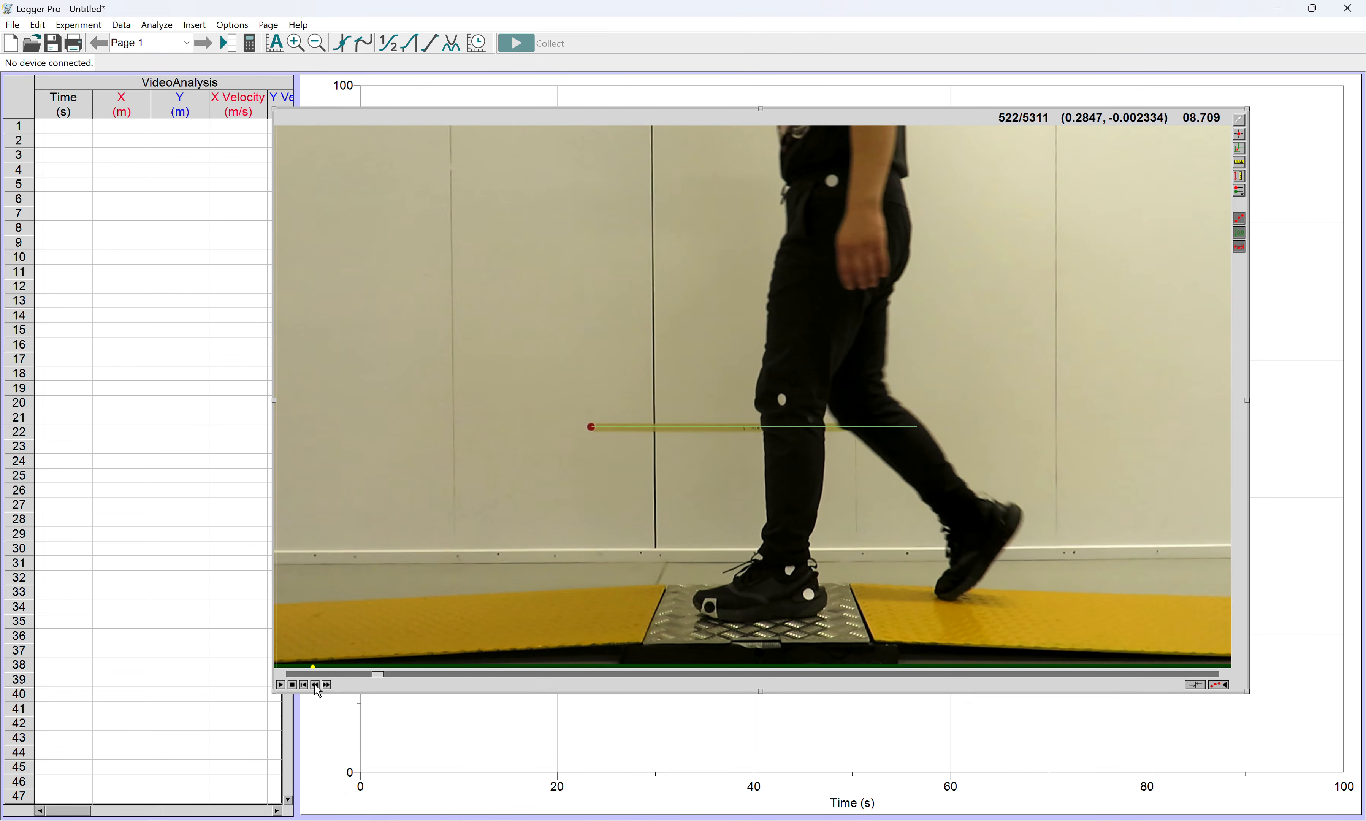
click(316, 685)
click(315, 685)
click(315, 686)
click(316, 685)
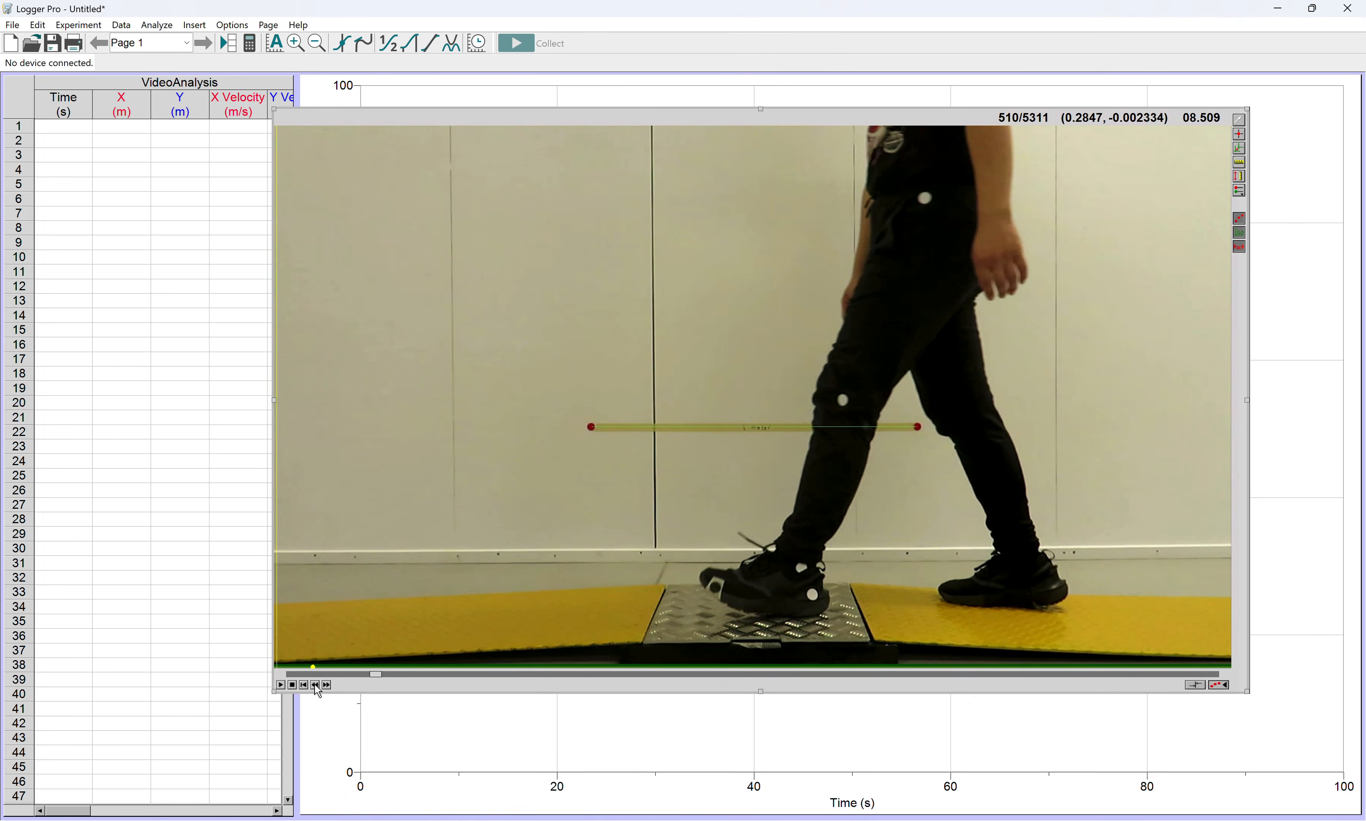
click(315, 685)
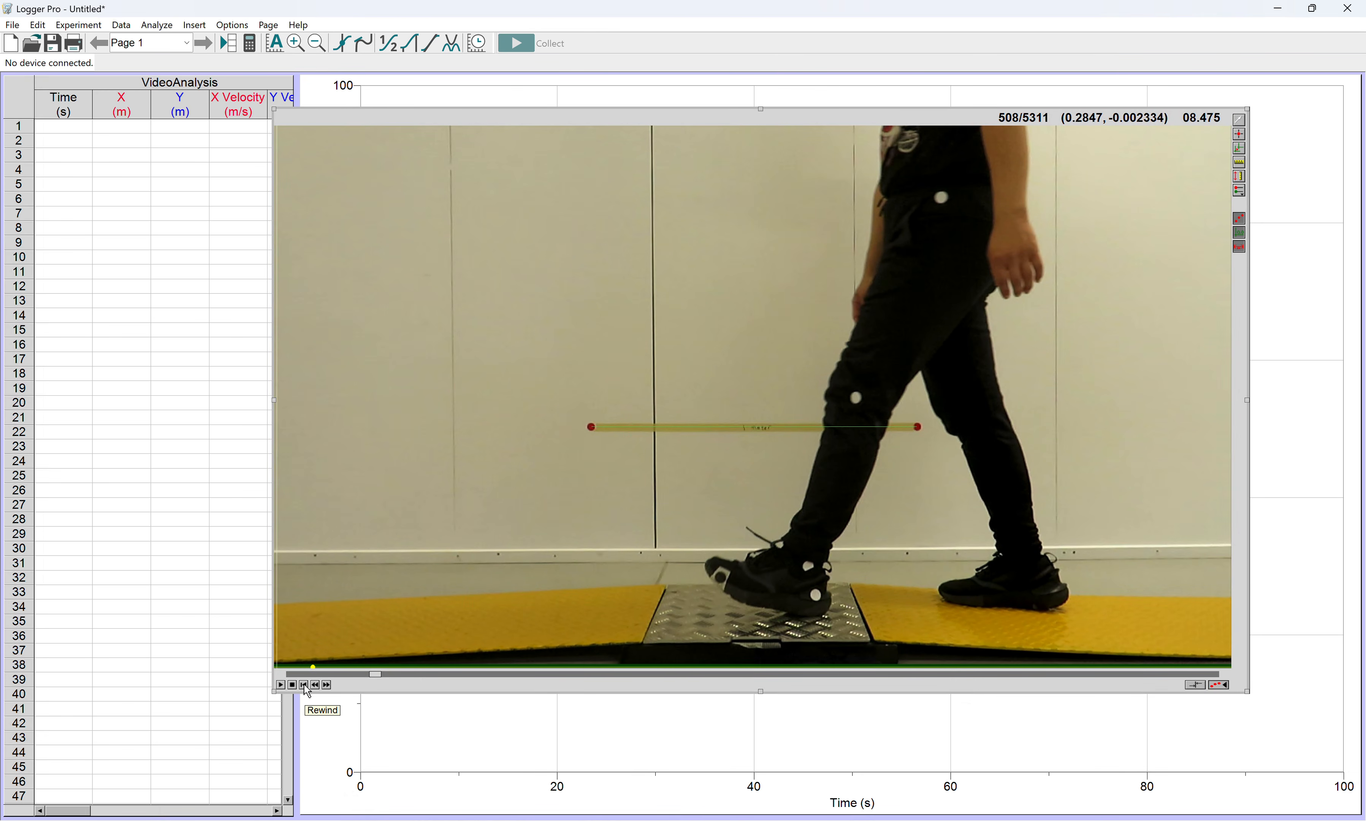
click(316, 685)
click(316, 685)
click(316, 686)
click(315, 686)
click(315, 685)
click(315, 685)
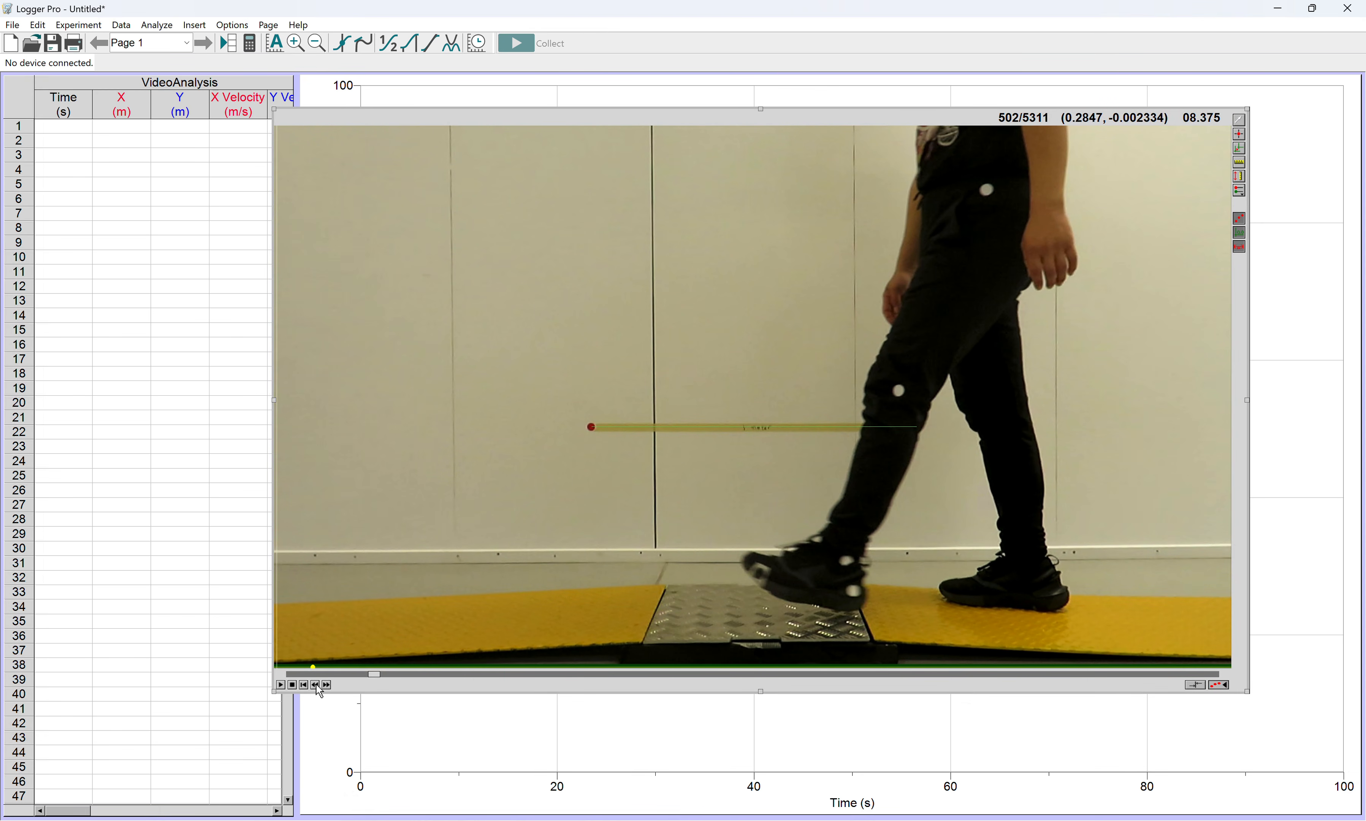
click(327, 687)
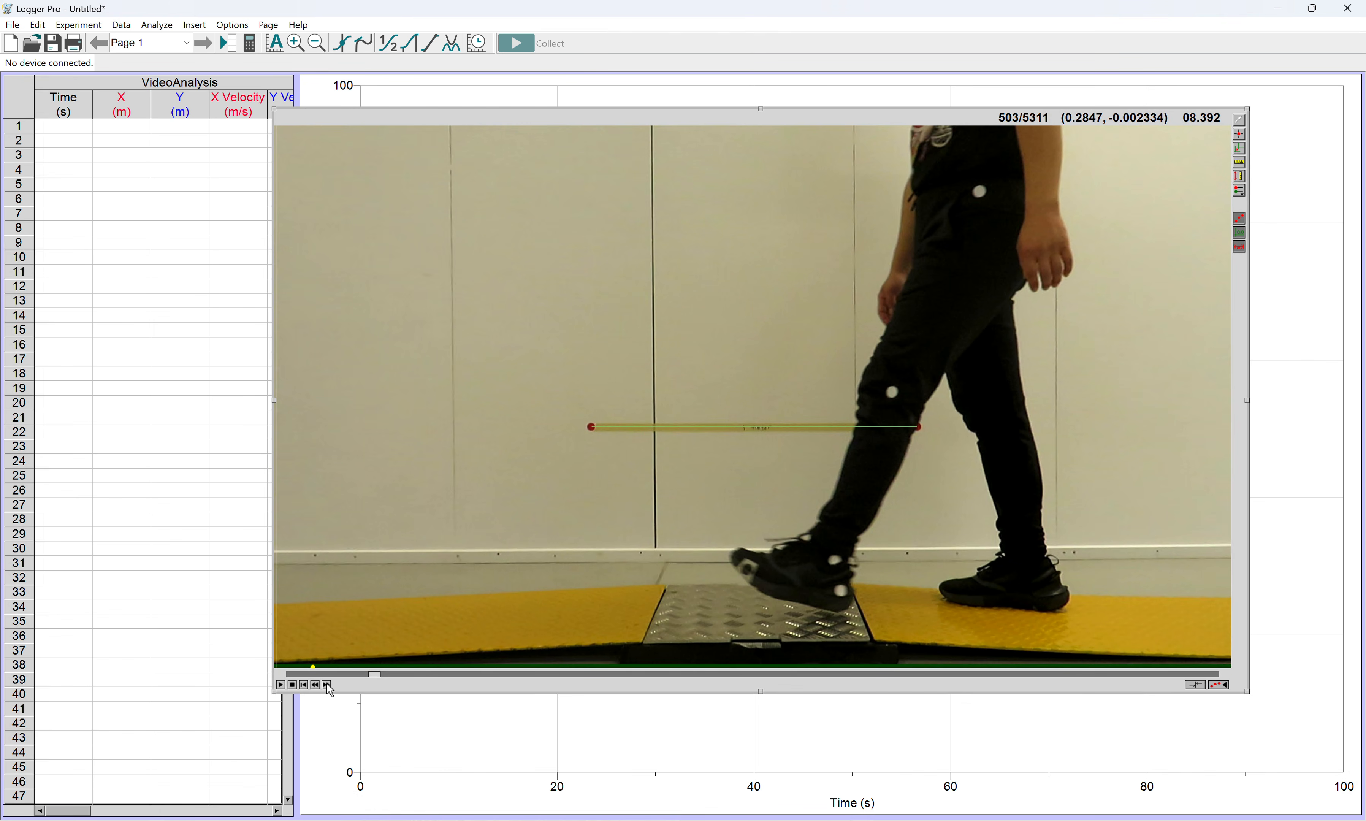
click(328, 686)
click(328, 686)
click(327, 686)
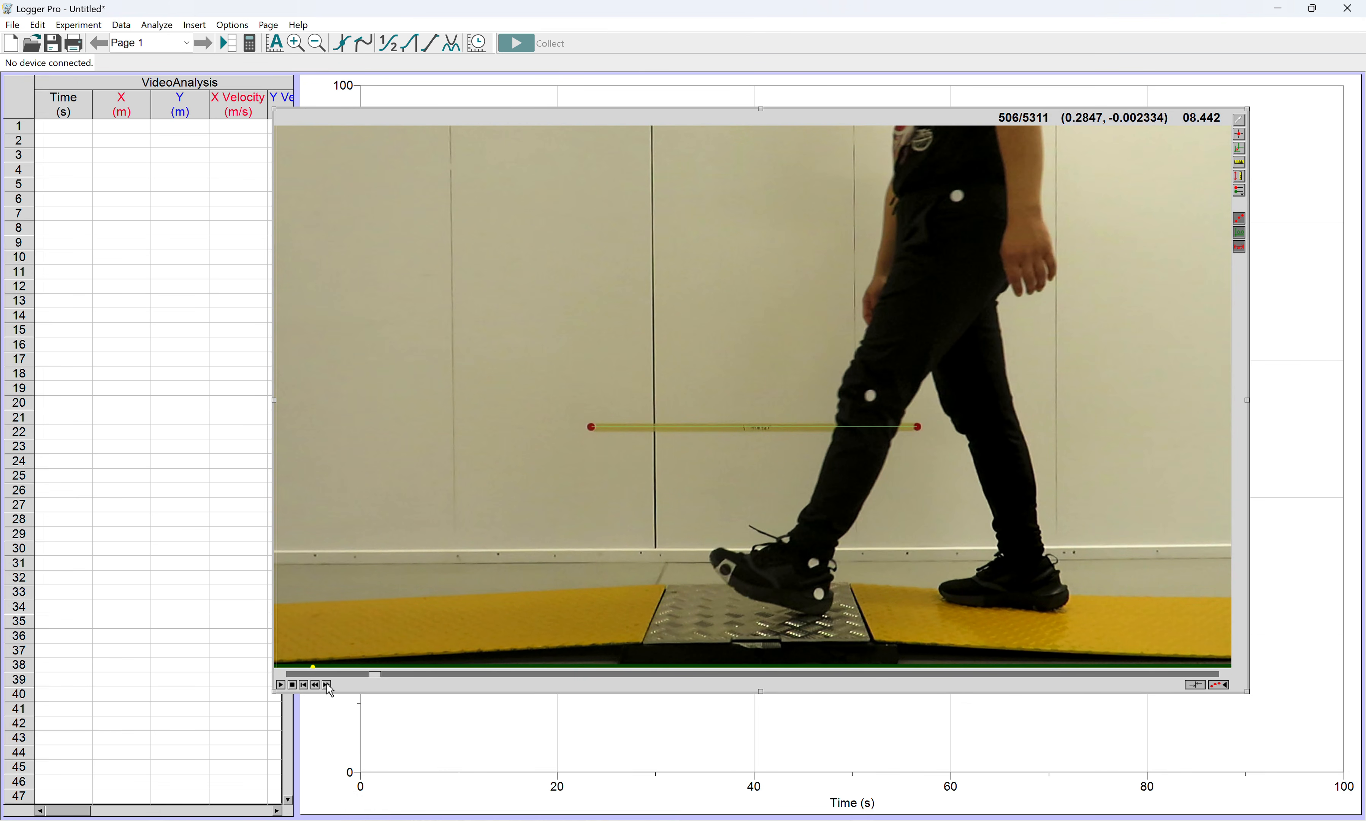
Set the movie to frame 507 as the first frame for tracking the leading foot.
click(327, 687)
click(327, 687)
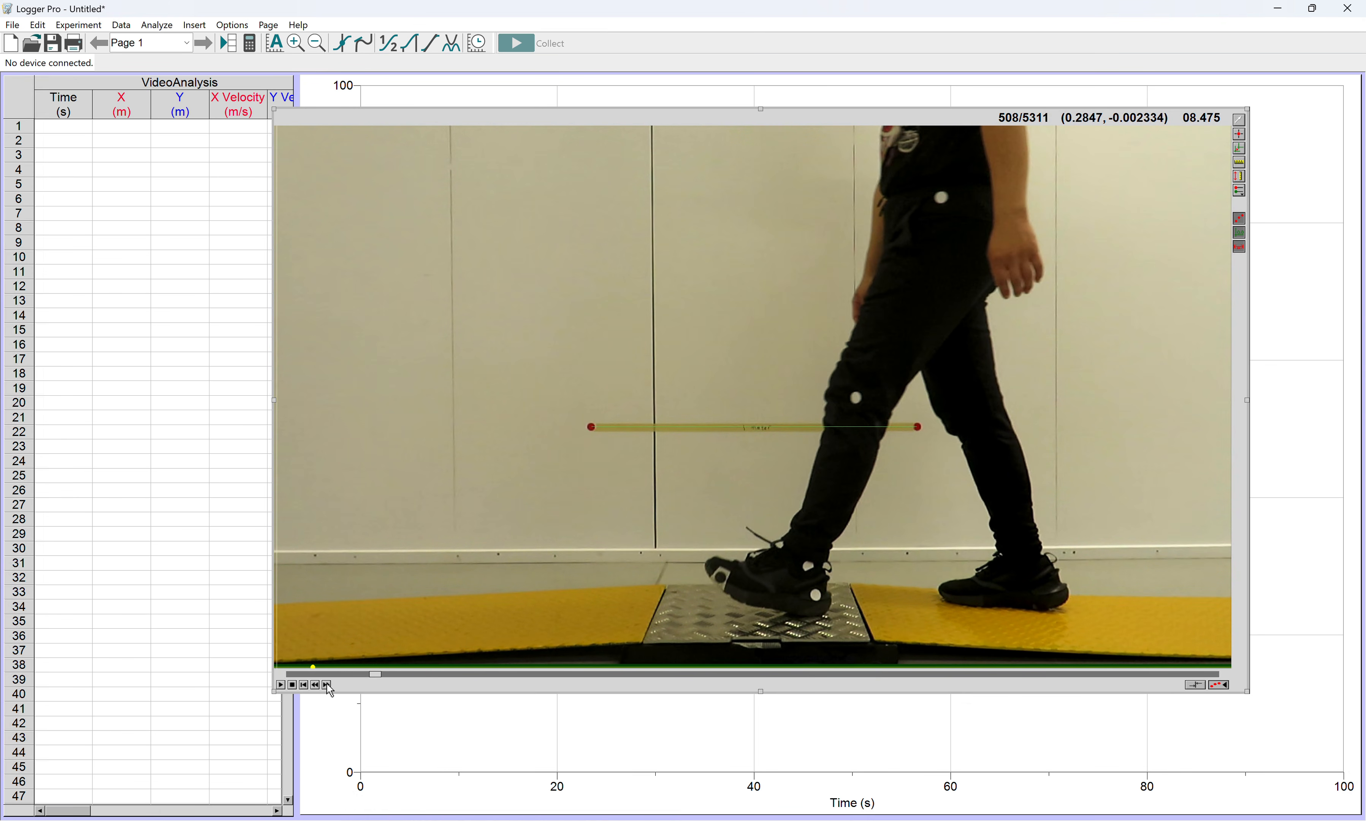
click(316, 685)
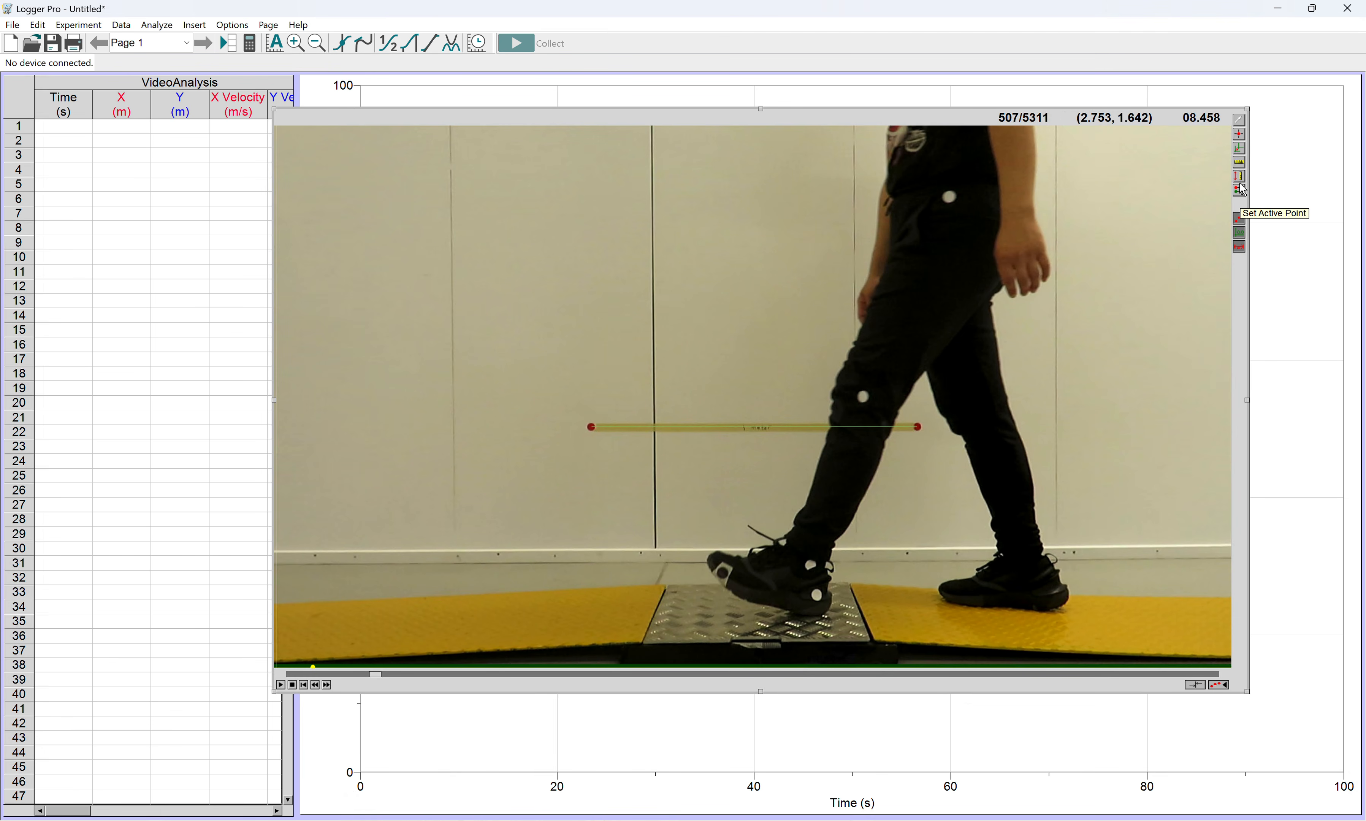
Add tracking points on the leading shoe's toe marker in frames 507 to 514, while the forefoot lowers onto the metal plate.
click(1239, 136)
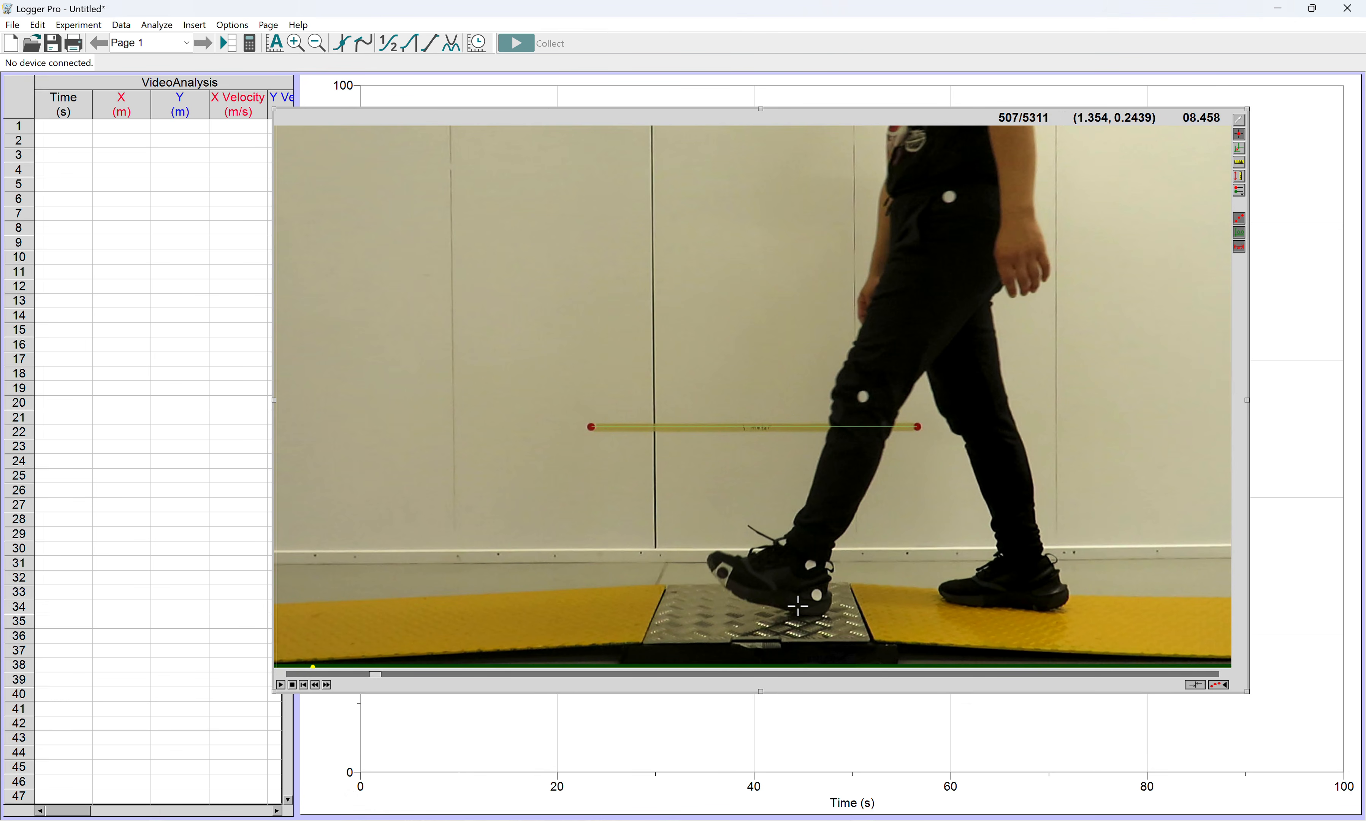
click(723, 571)
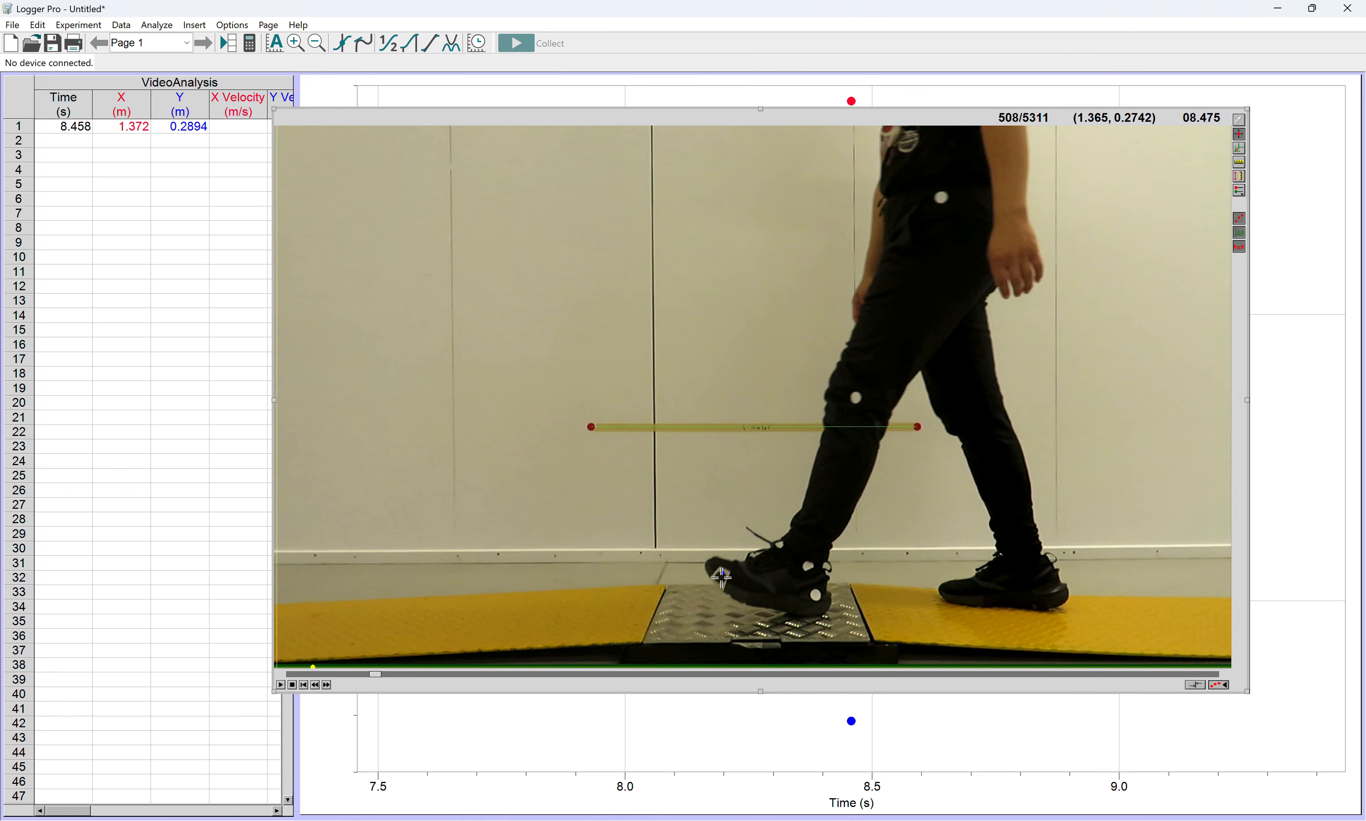
click(720, 577)
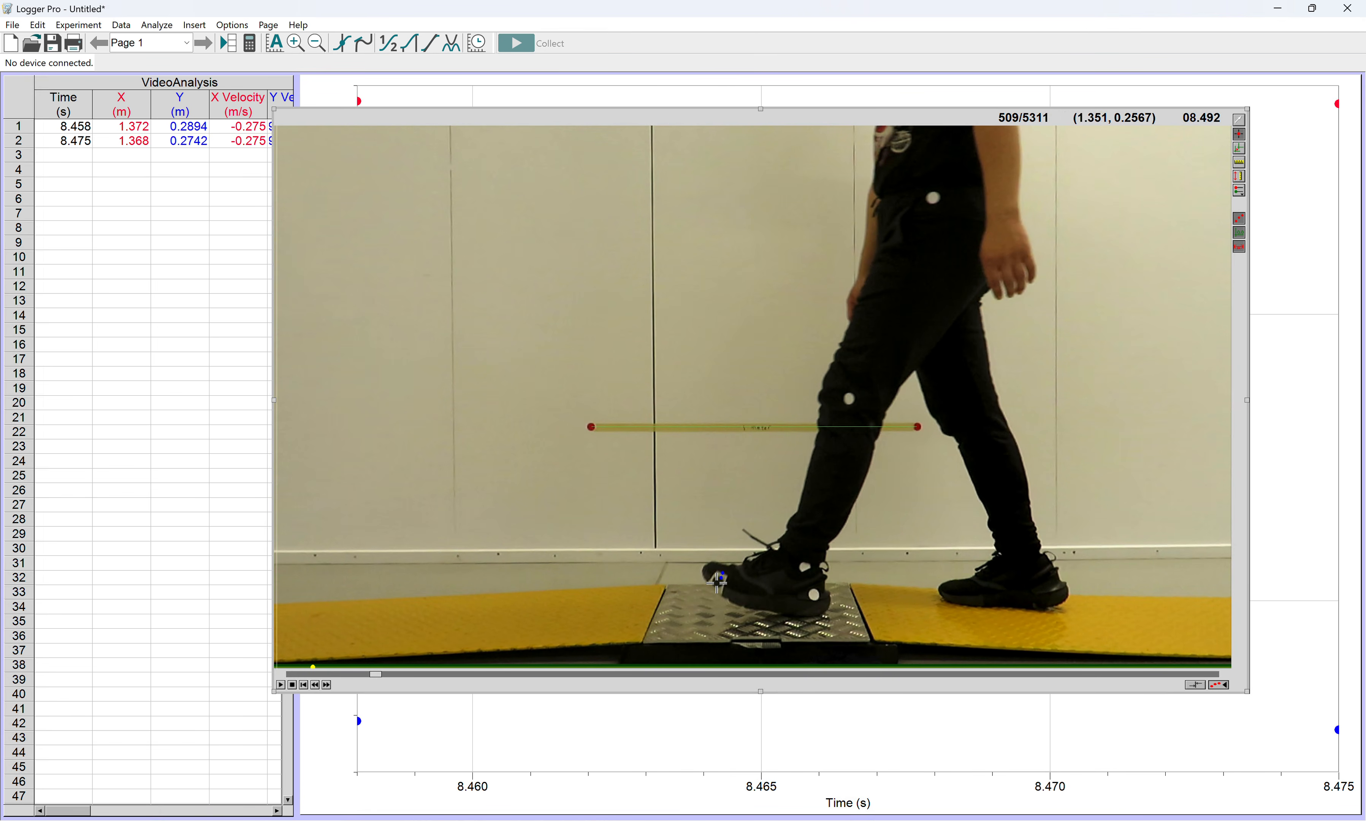
click(718, 582)
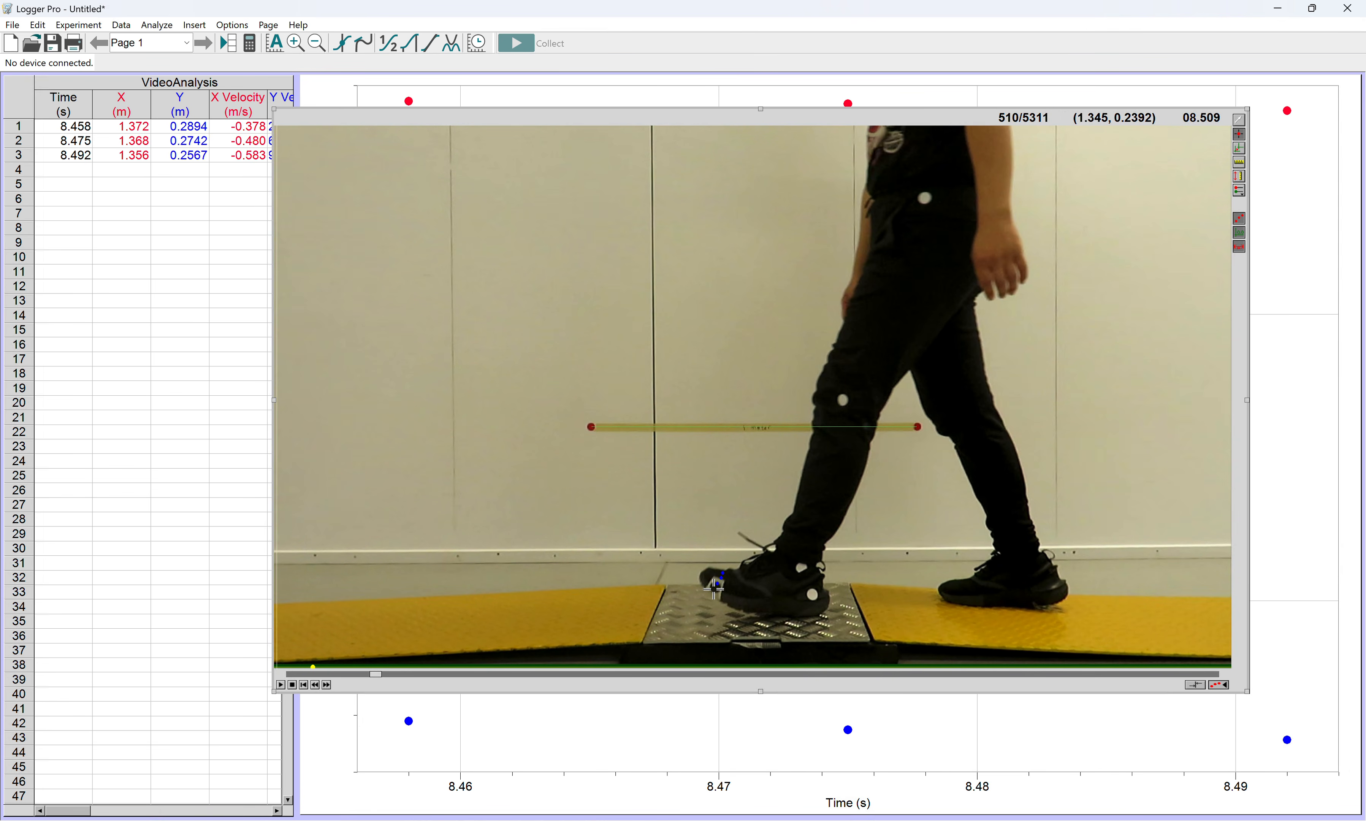
click(715, 587)
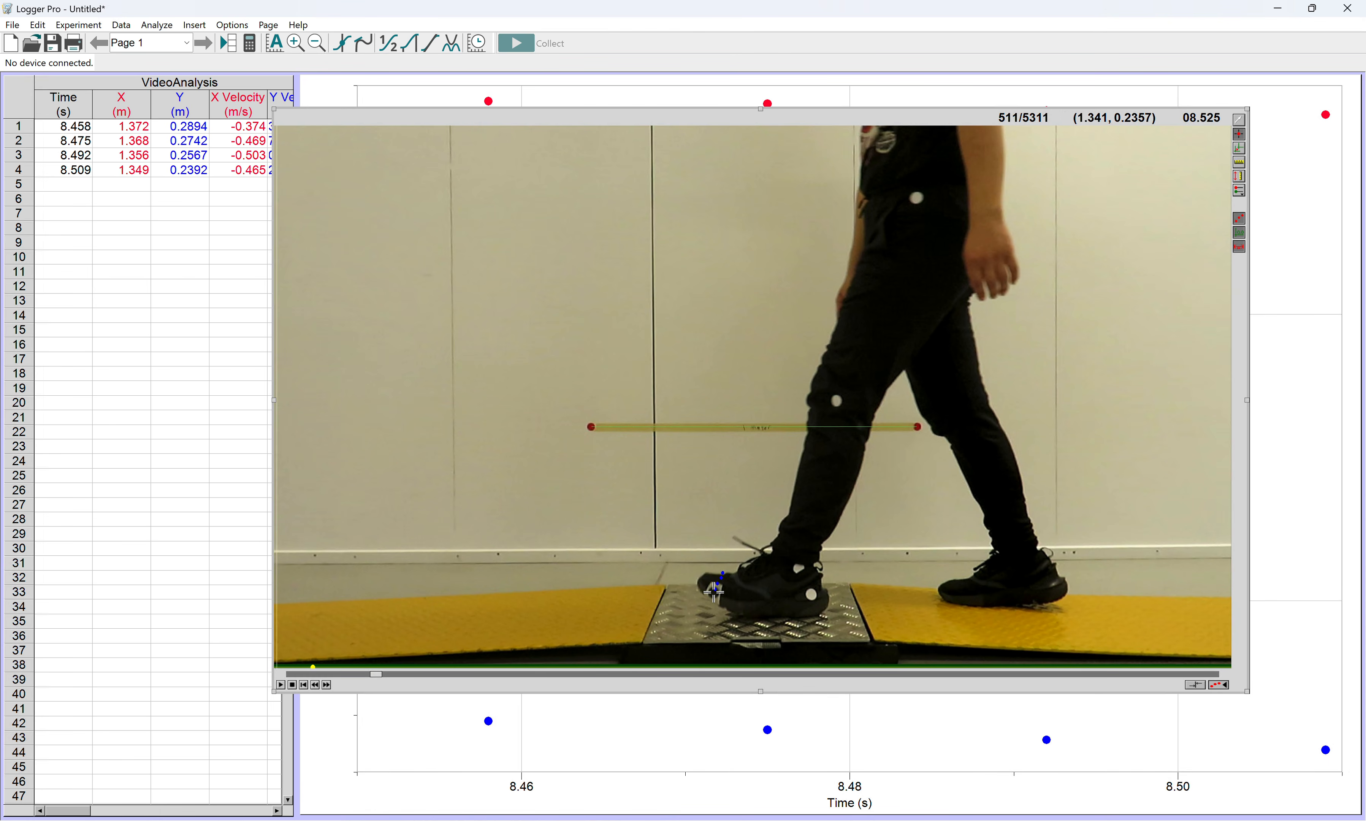
click(712, 591)
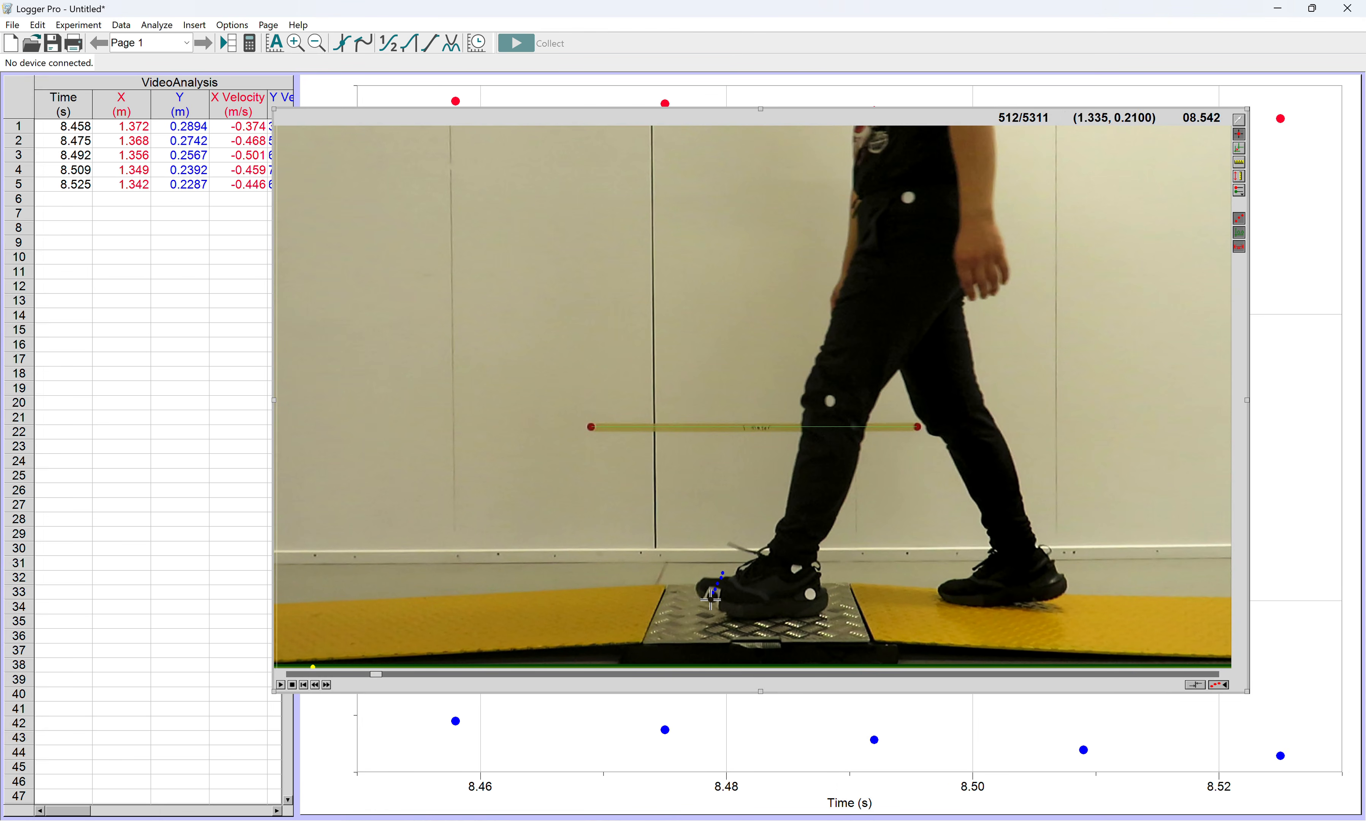
click(711, 597)
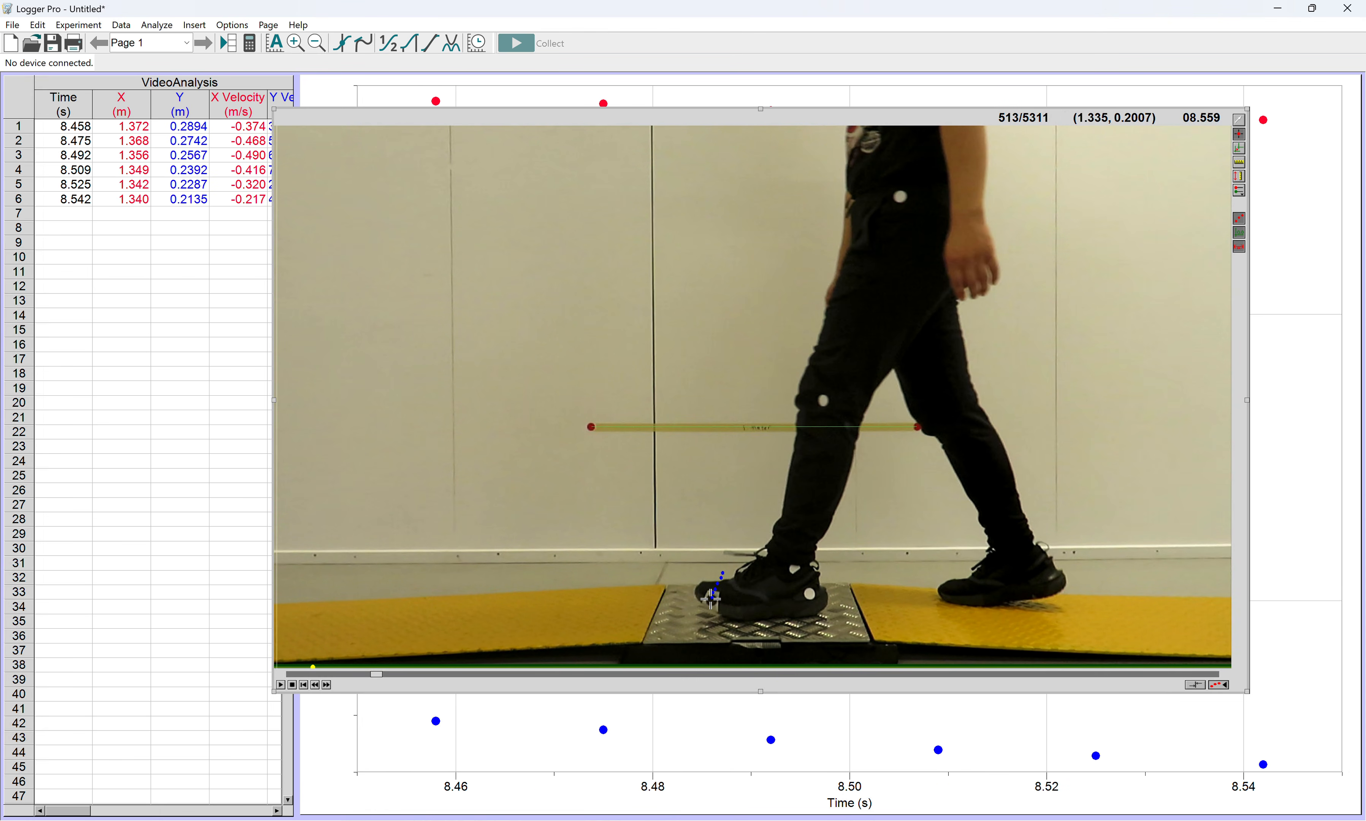
click(711, 601)
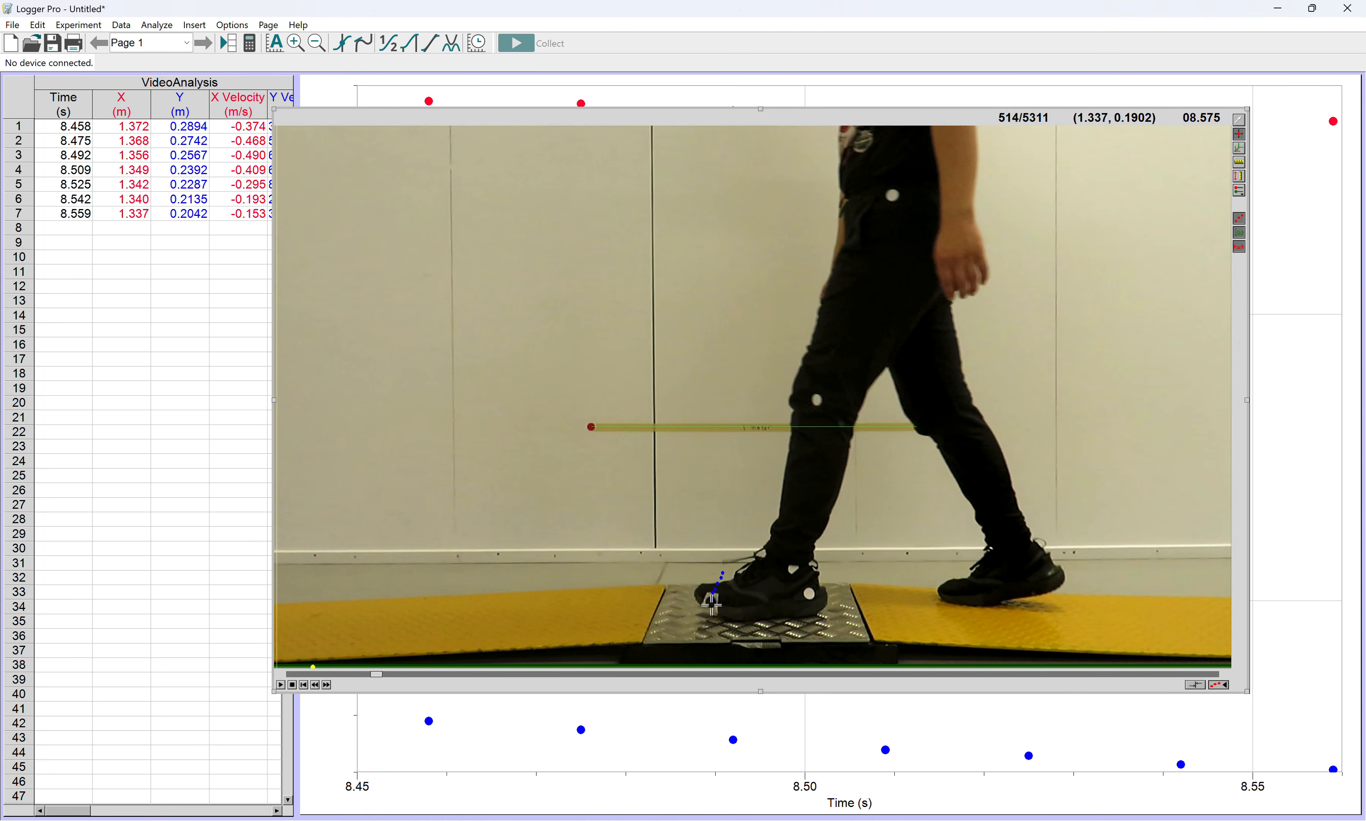
click(711, 602)
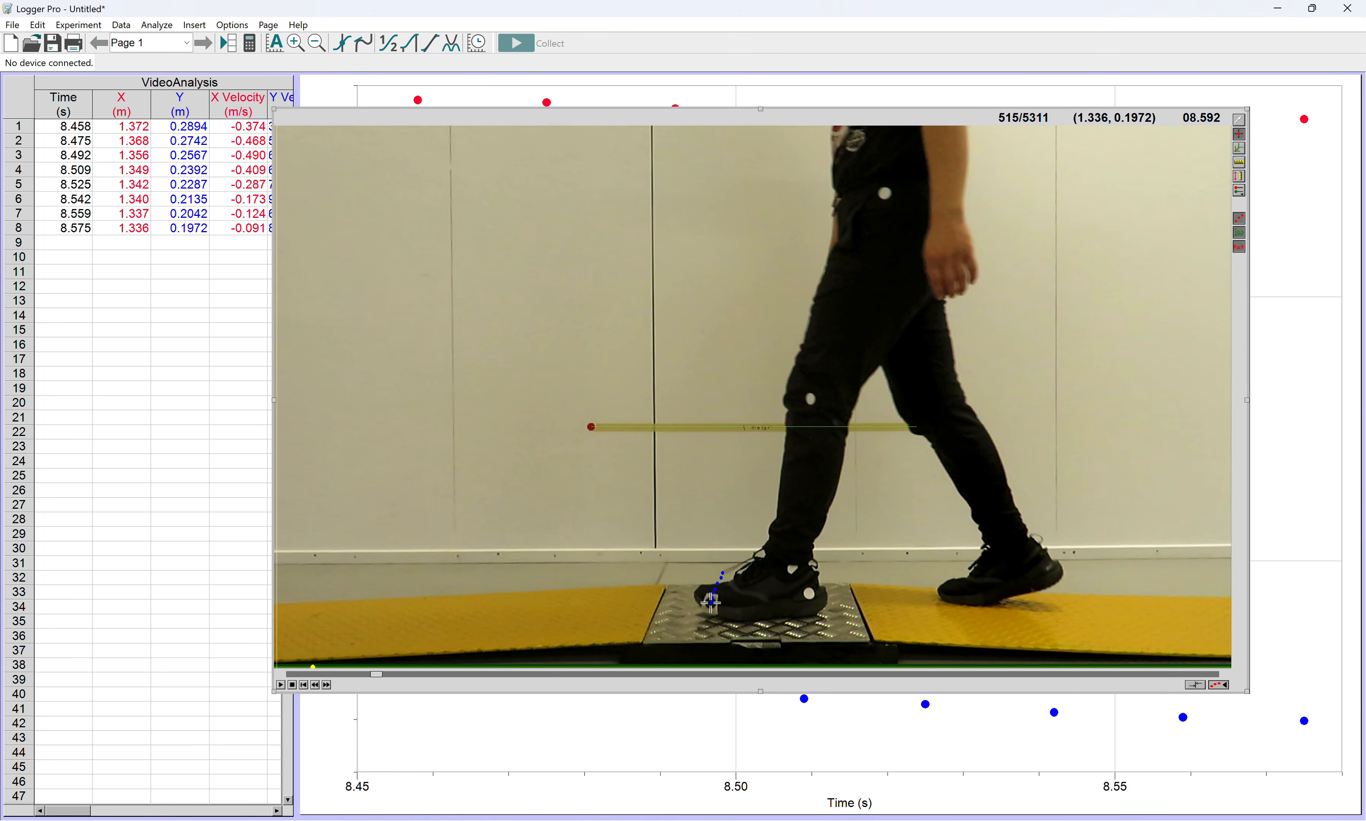
Track the same toe marker through frames 515 to 545, while the foot rests flat on the metal plate.
click(711, 603)
click(711, 602)
click(709, 605)
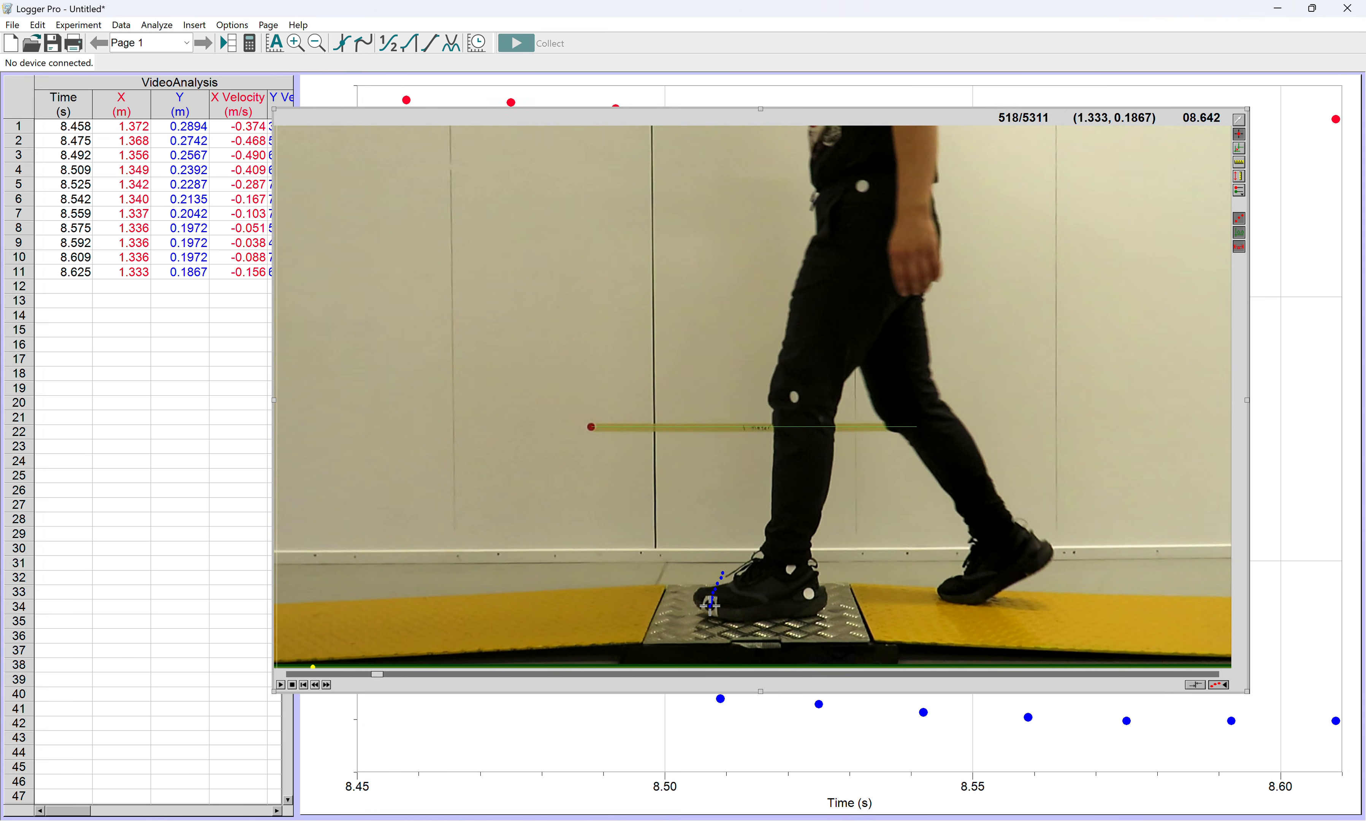
click(710, 605)
click(709, 606)
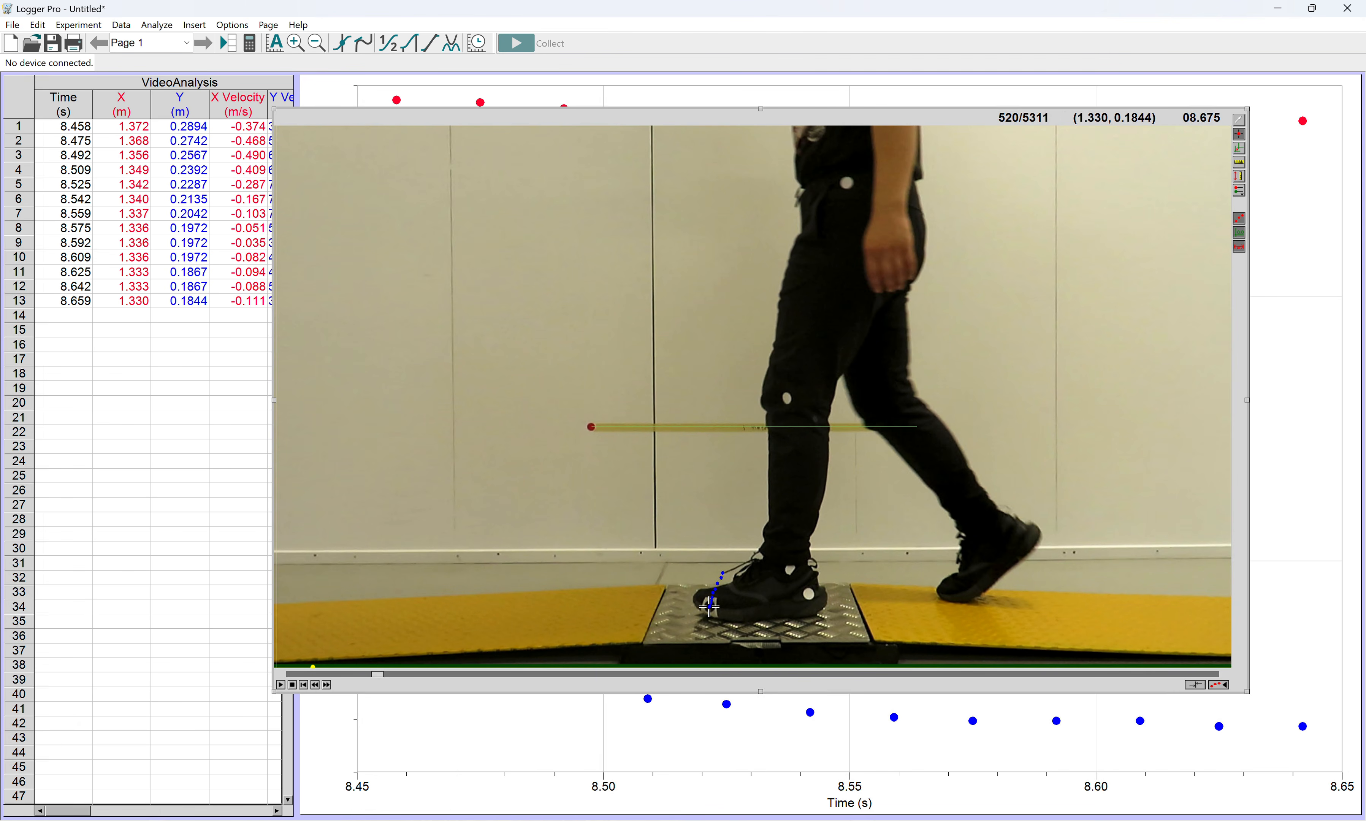
click(710, 606)
click(710, 606)
click(709, 606)
click(709, 606)
double_click(709, 606)
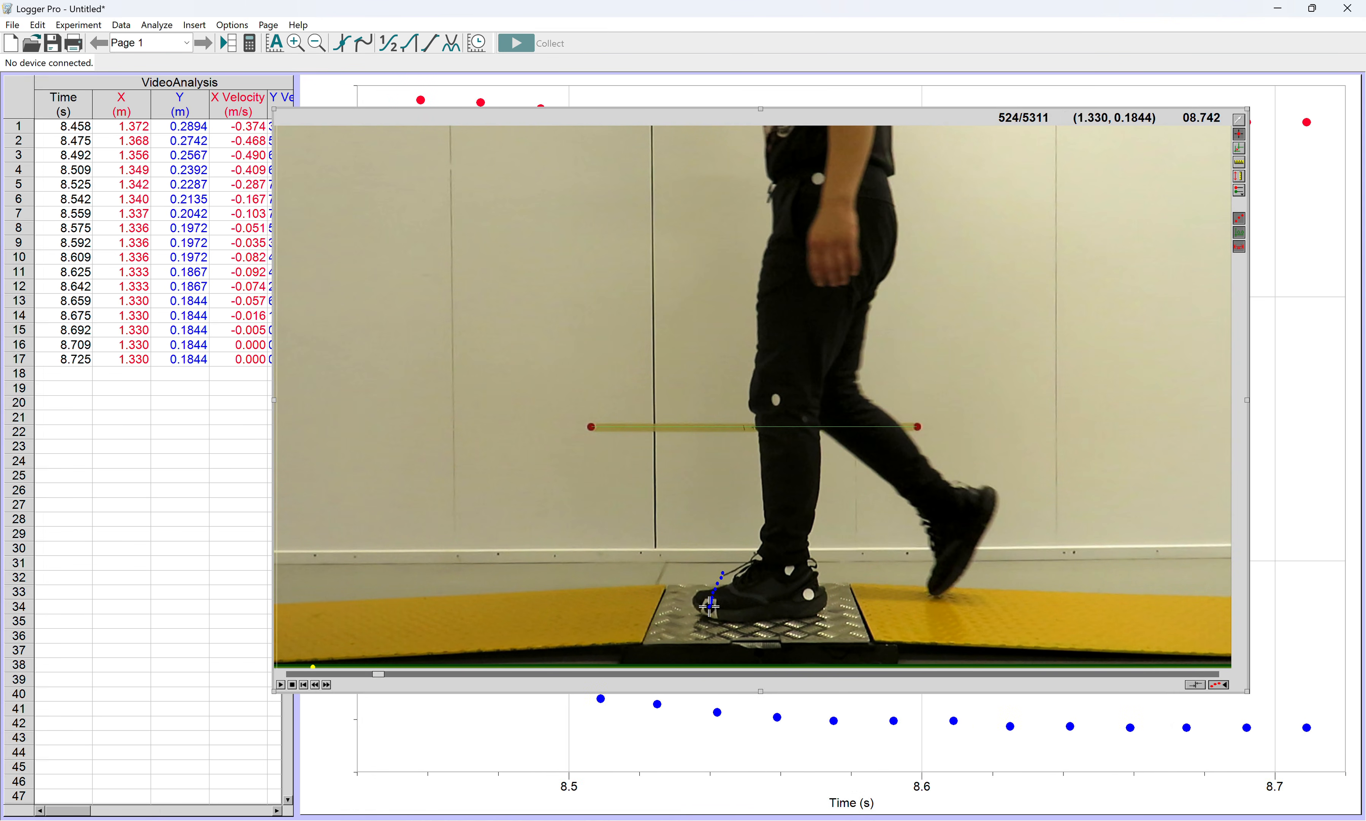
click(710, 605)
click(710, 606)
click(709, 606)
click(709, 606)
click(710, 605)
click(710, 606)
click(710, 607)
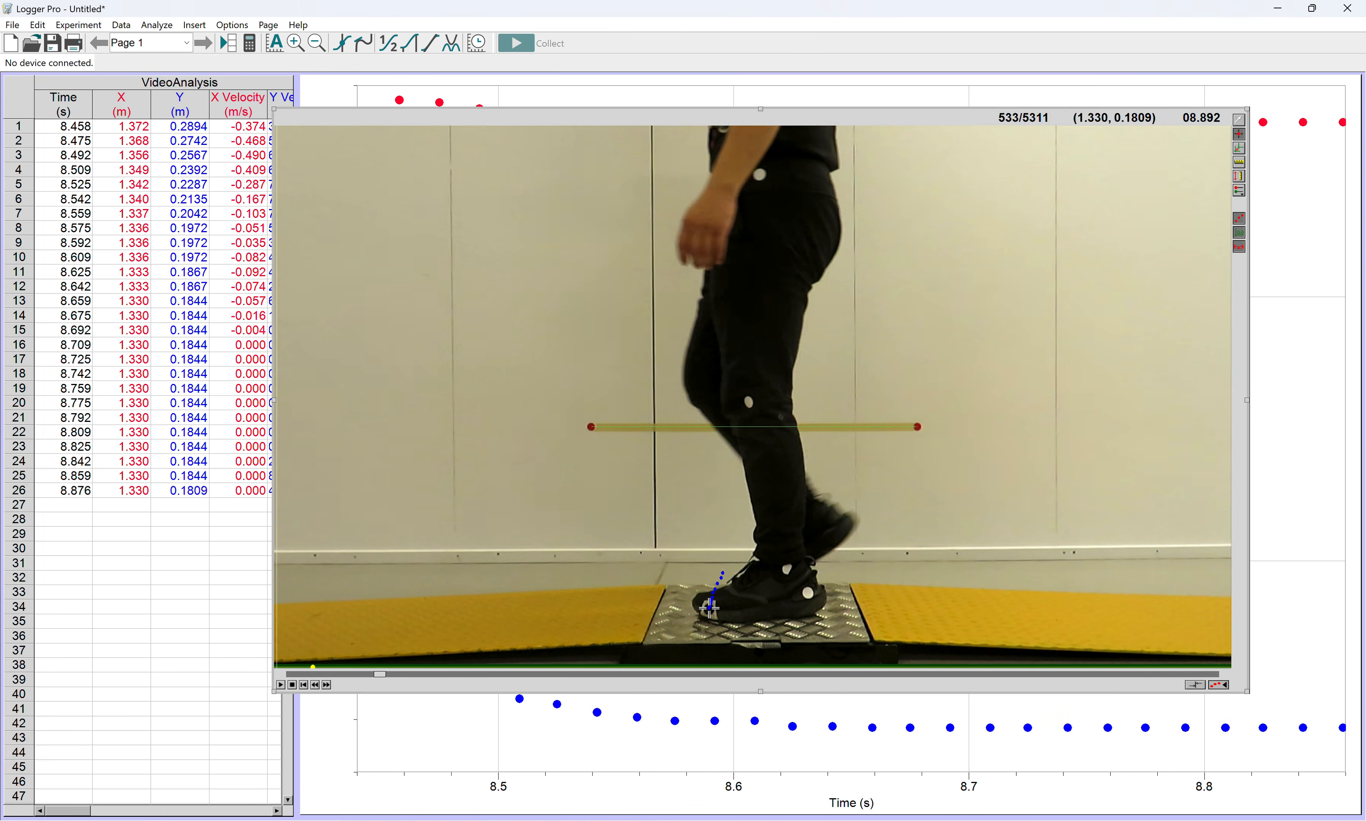
click(710, 607)
click(710, 607)
click(709, 607)
click(710, 607)
click(710, 607)
click(709, 607)
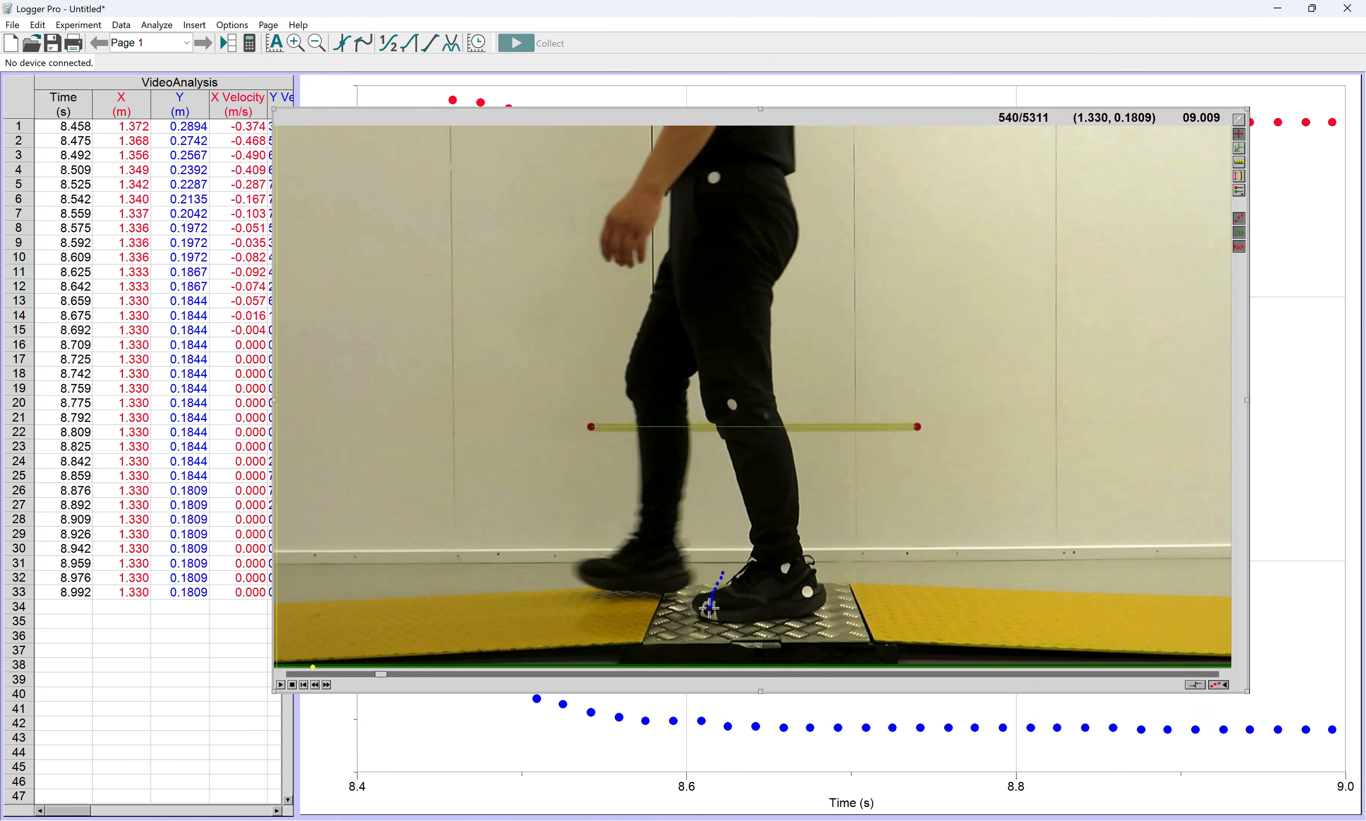
click(709, 607)
click(710, 607)
double_click(709, 606)
click(709, 607)
click(709, 606)
click(710, 607)
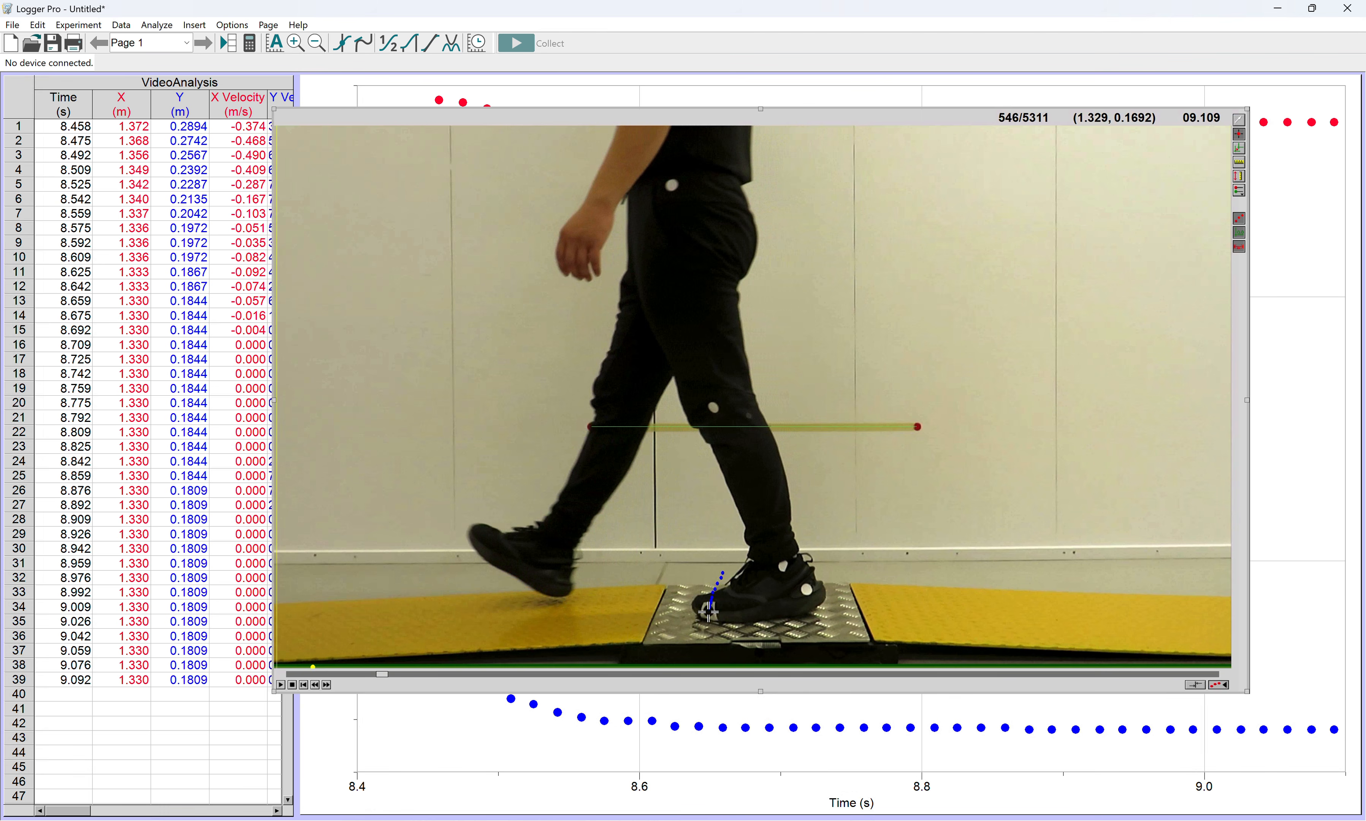
Mark the toe marker in frames 546 to 560, while the heel lifts and the toe stays on the plate.
click(709, 610)
click(708, 611)
click(709, 611)
click(708, 611)
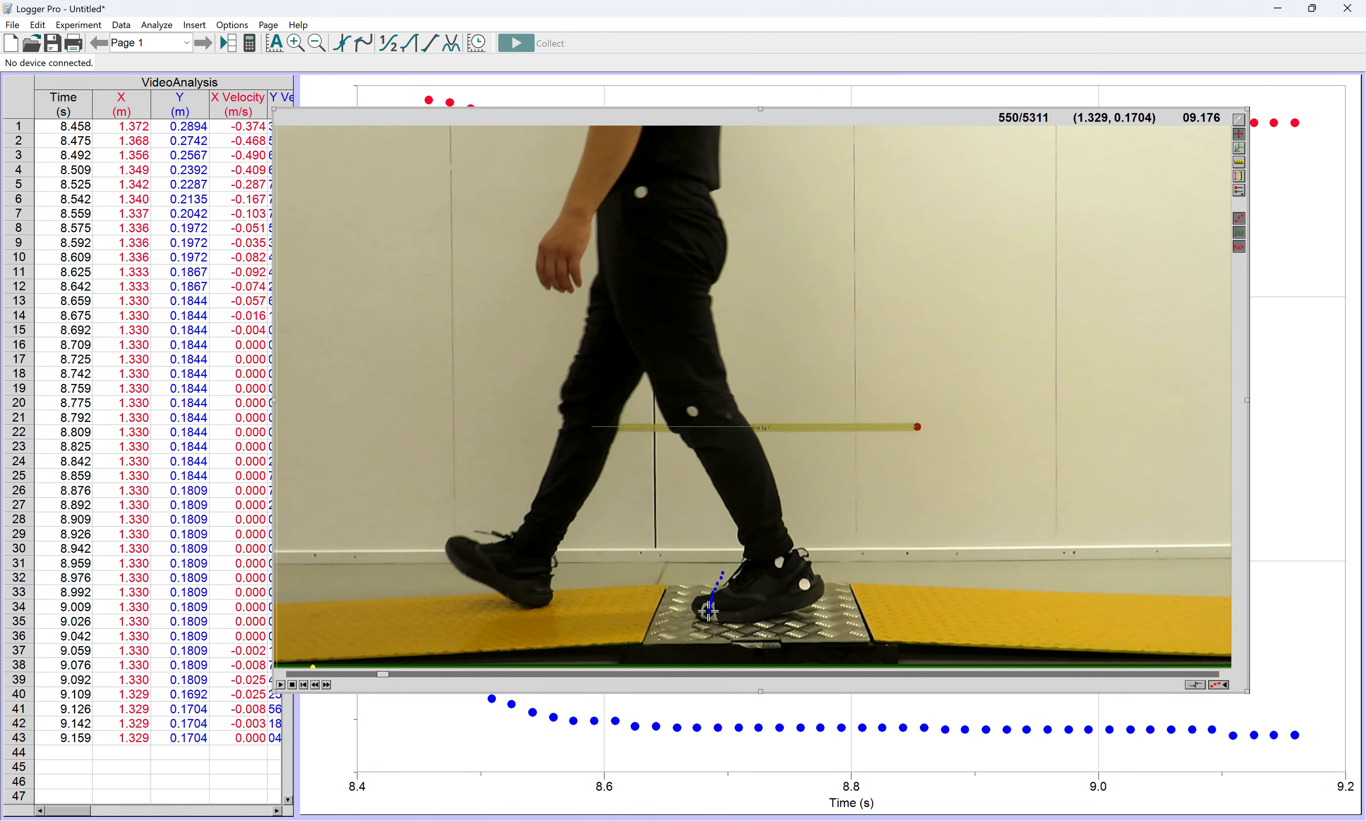
click(709, 611)
click(709, 610)
click(709, 611)
click(708, 611)
click(708, 611)
click(709, 611)
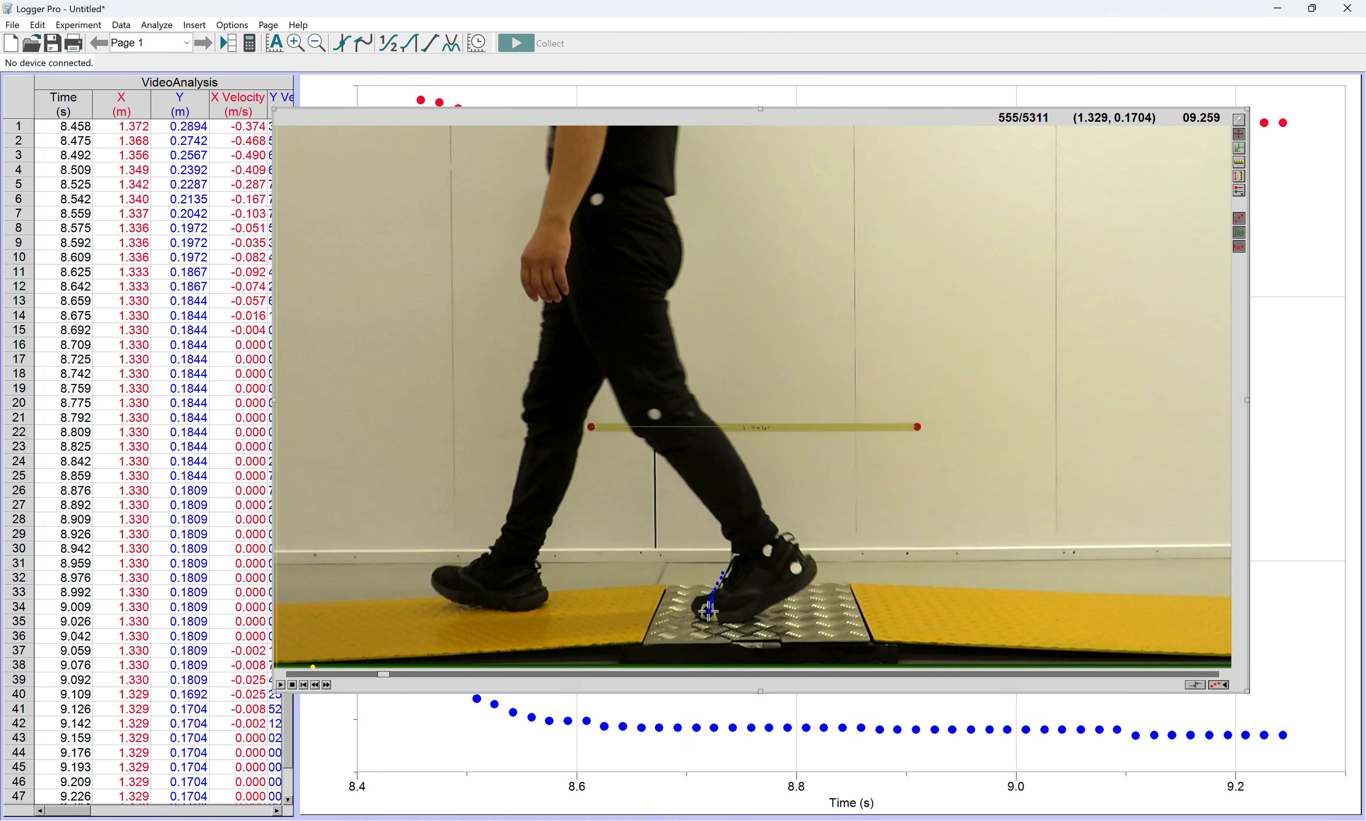
click(708, 611)
click(708, 611)
click(708, 611)
click(708, 610)
click(708, 611)
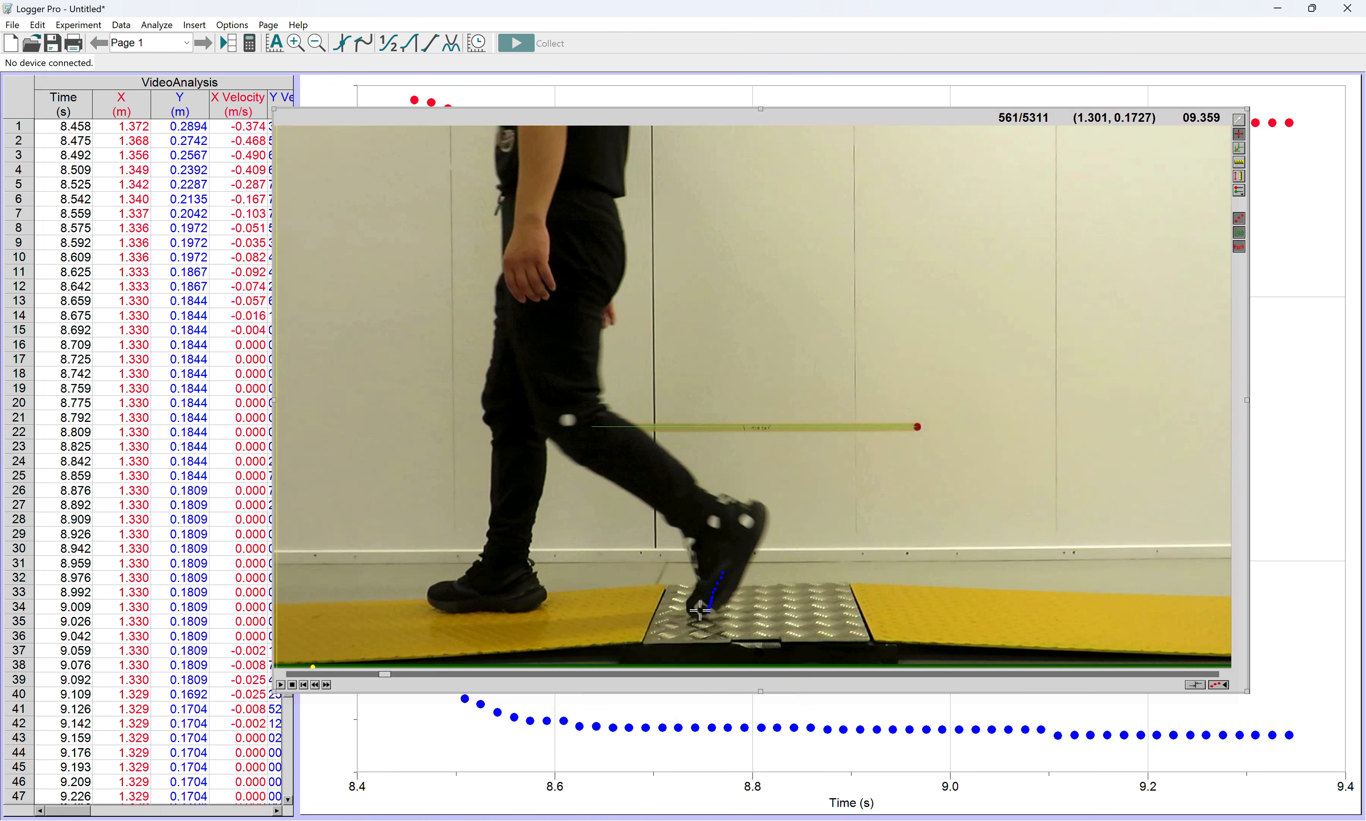
Mark the toe marker in frames 561 to 569, as the foot leaves the plate and swings forward.
click(698, 608)
click(697, 609)
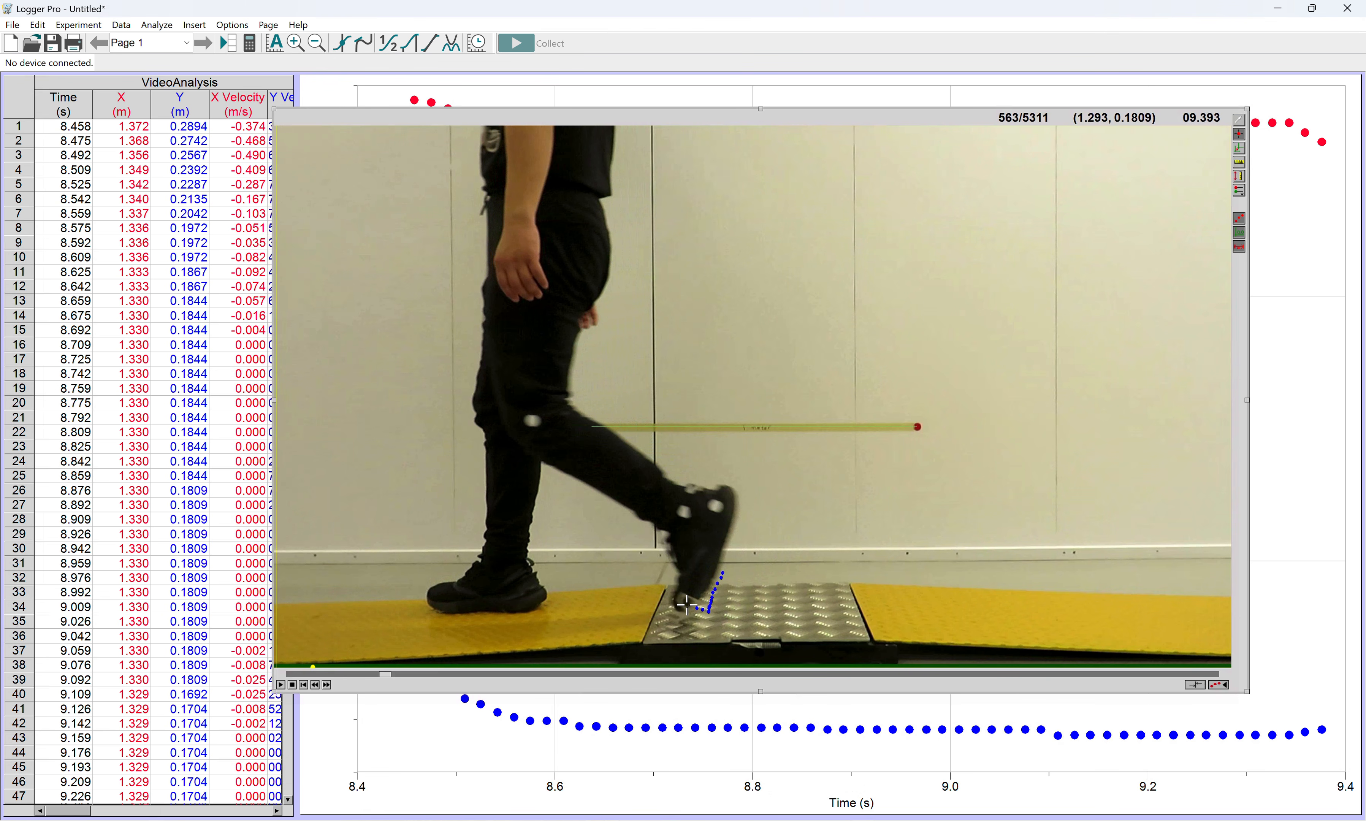
click(687, 602)
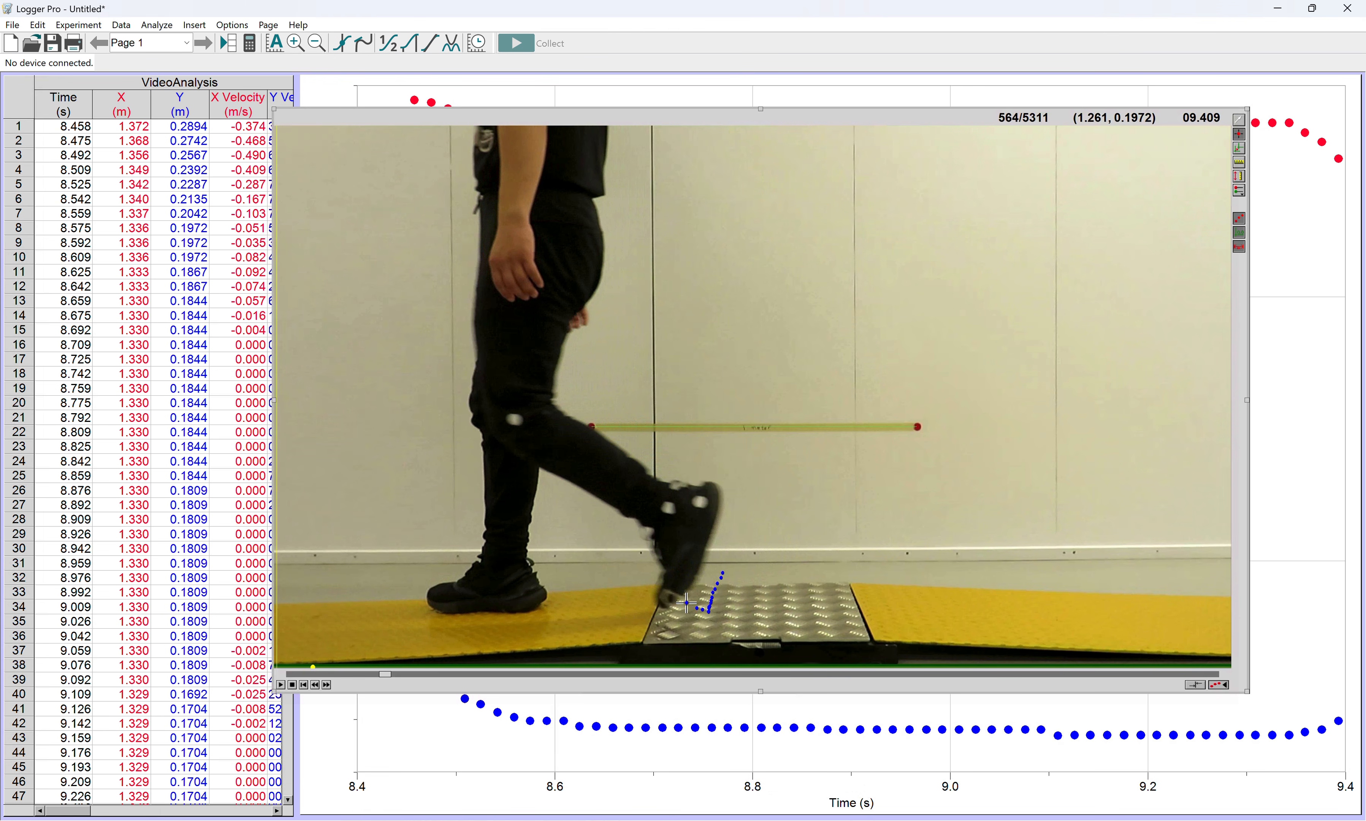
click(670, 597)
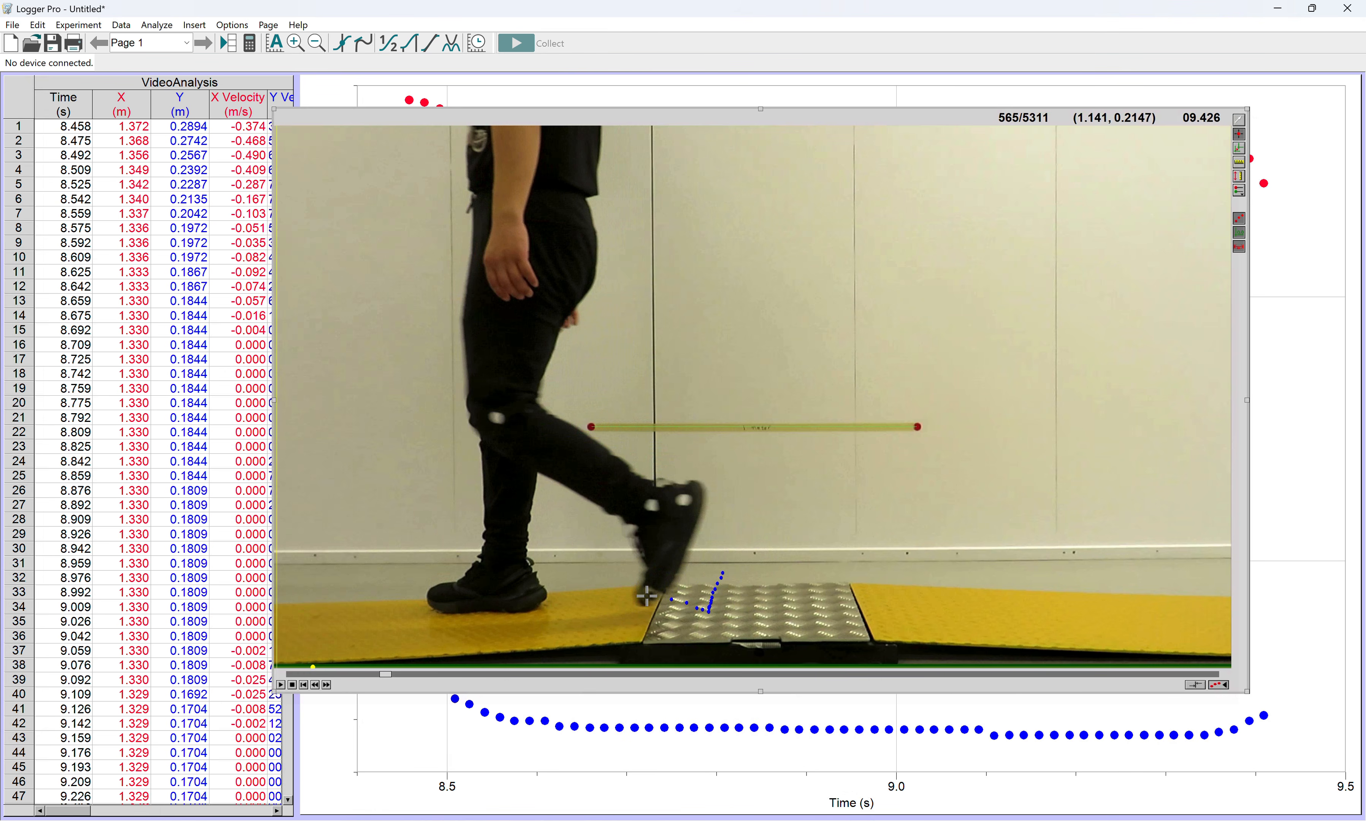
click(649, 596)
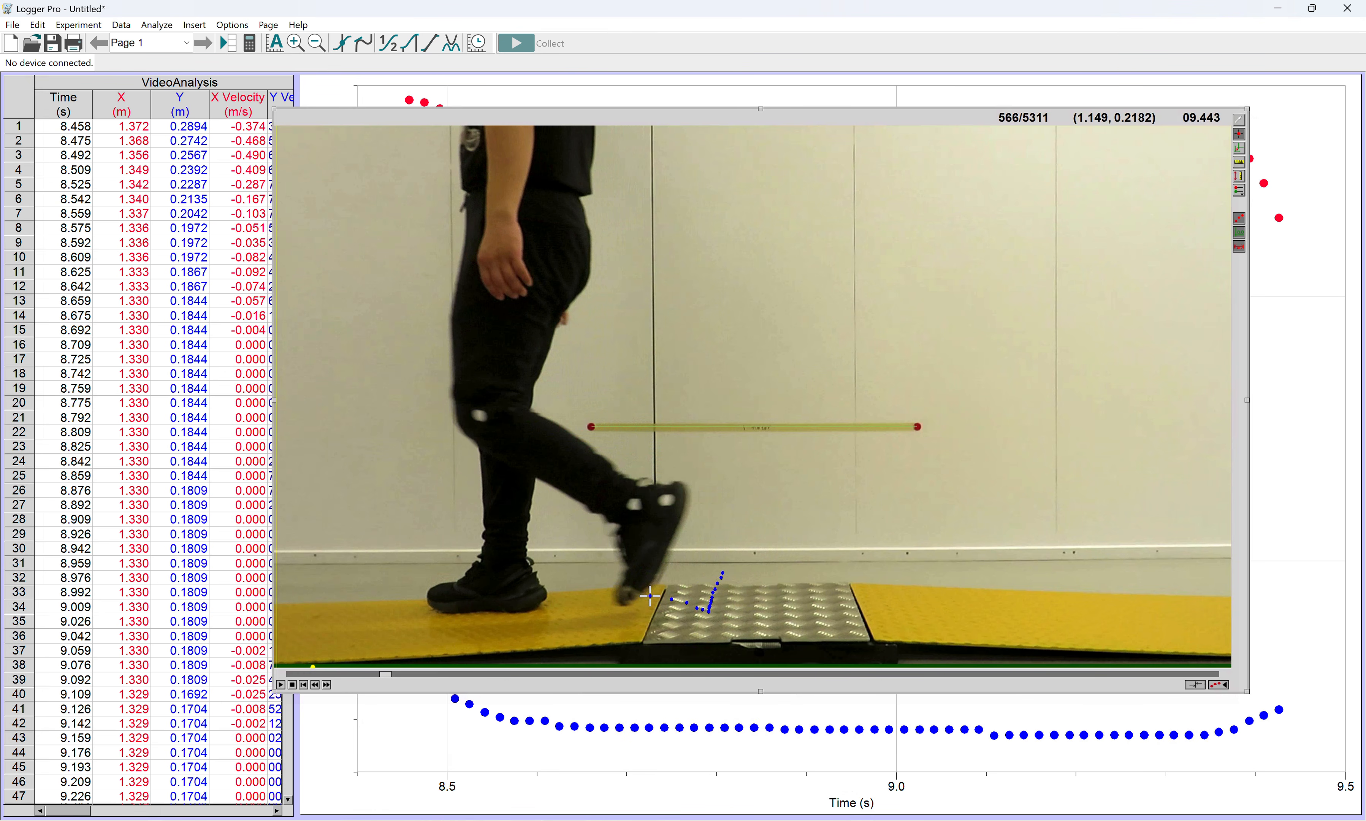
click(627, 596)
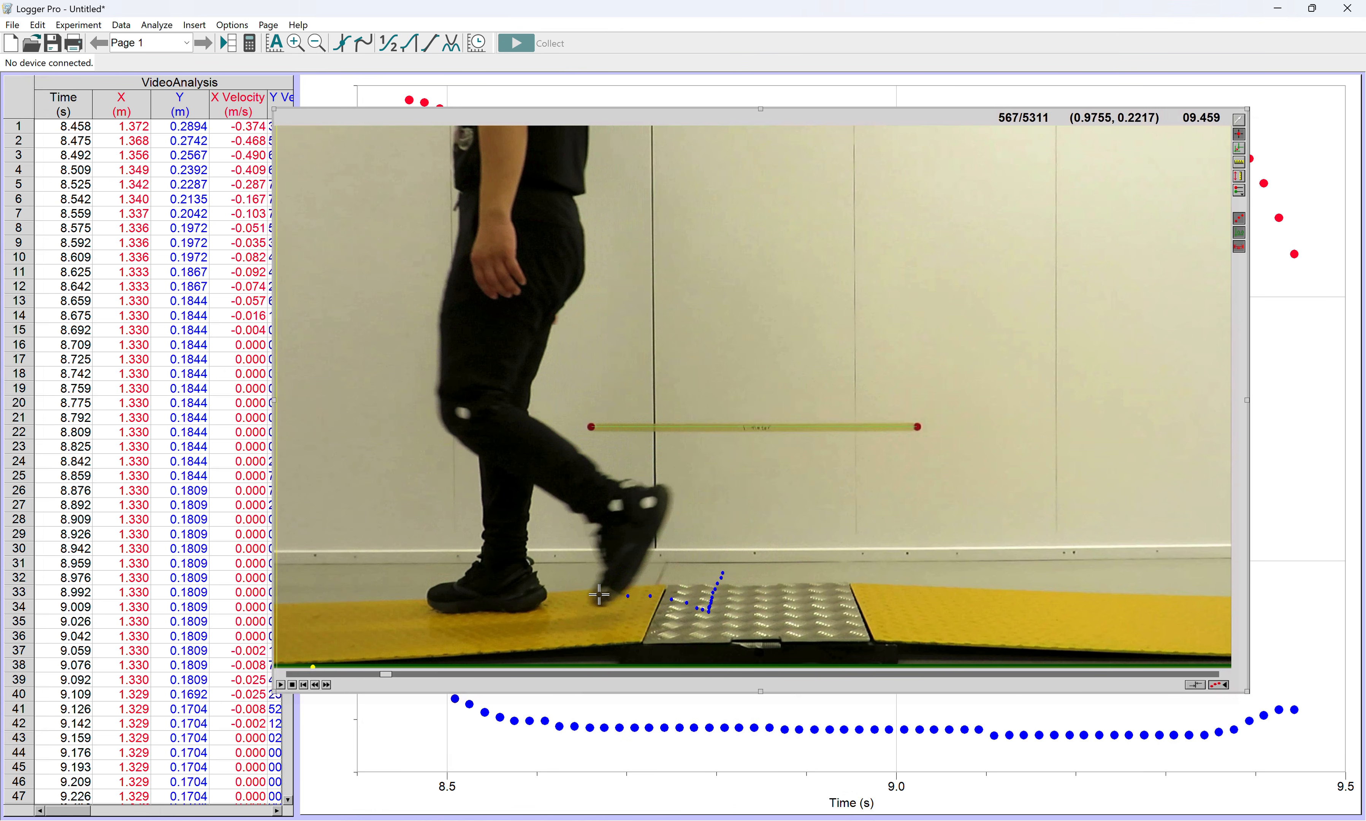
click(606, 595)
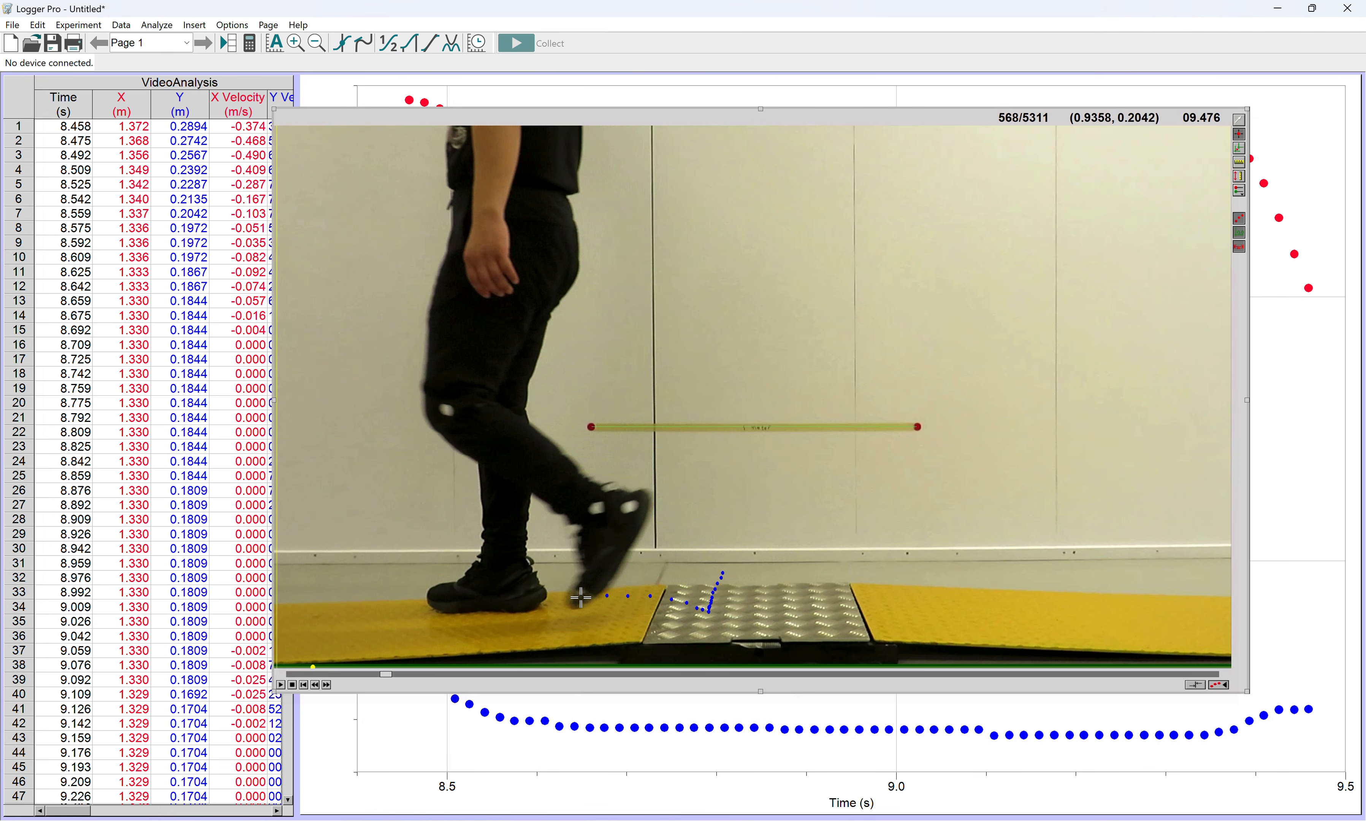
click(580, 595)
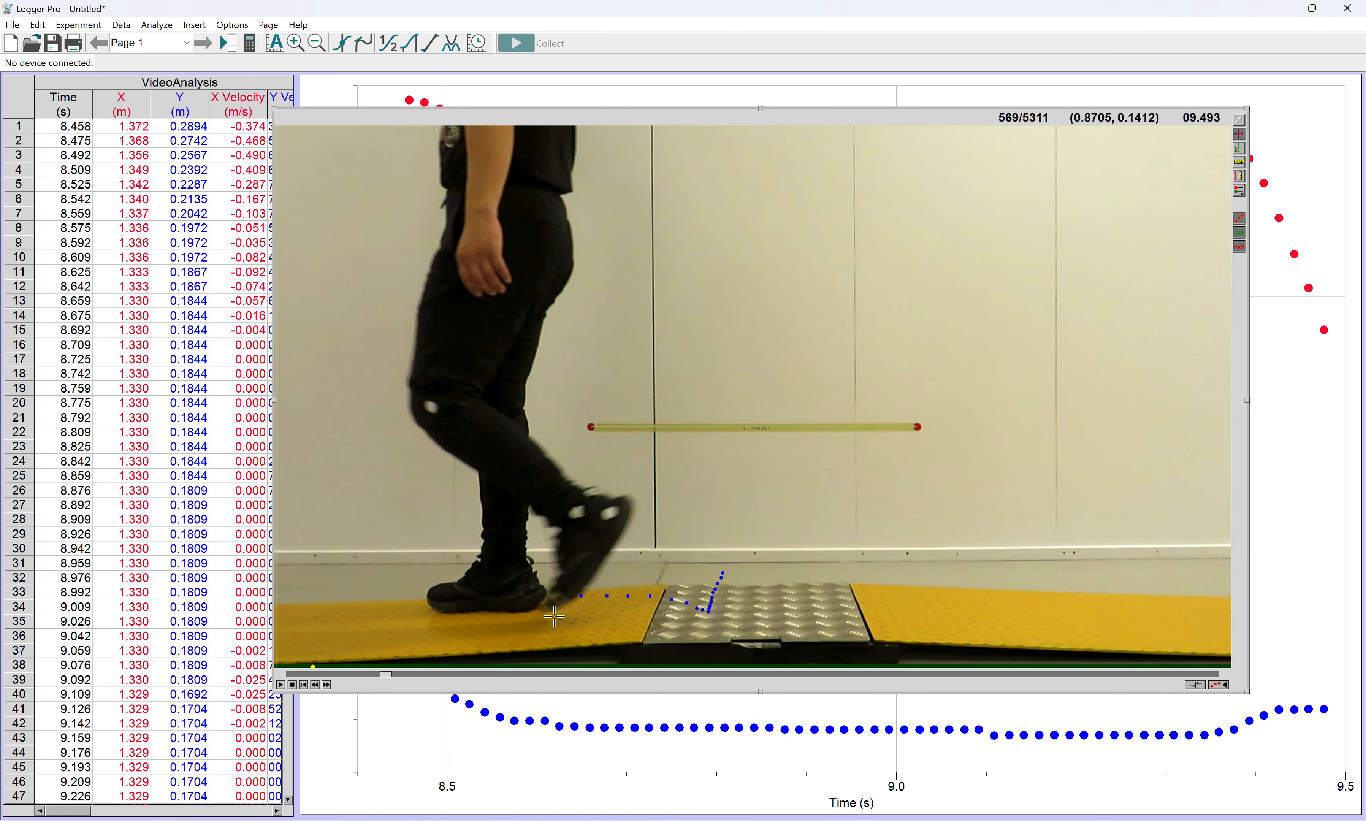
click(560, 598)
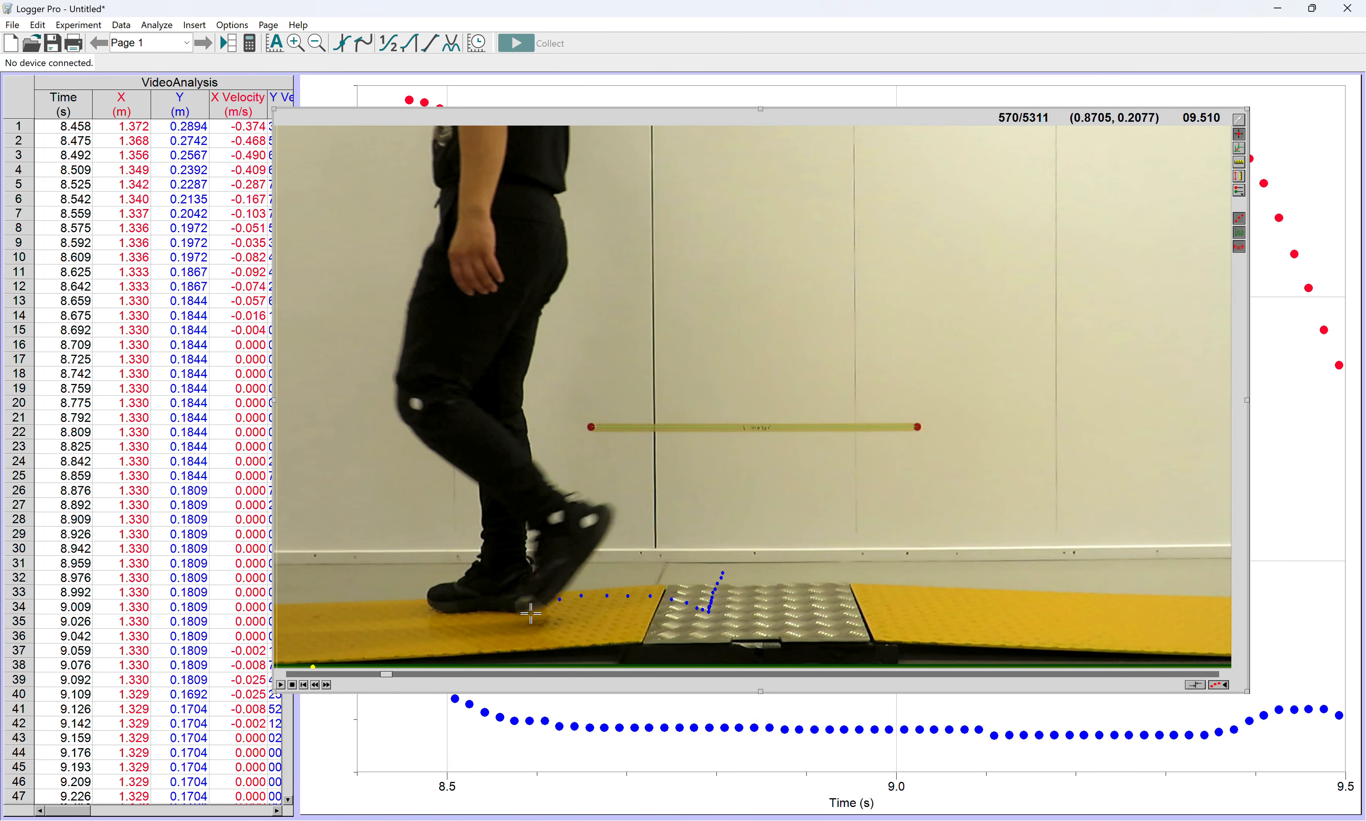
Mark the toe marker in frames 570 to 578, until the swinging foot reaches the edge of the picture.
click(525, 604)
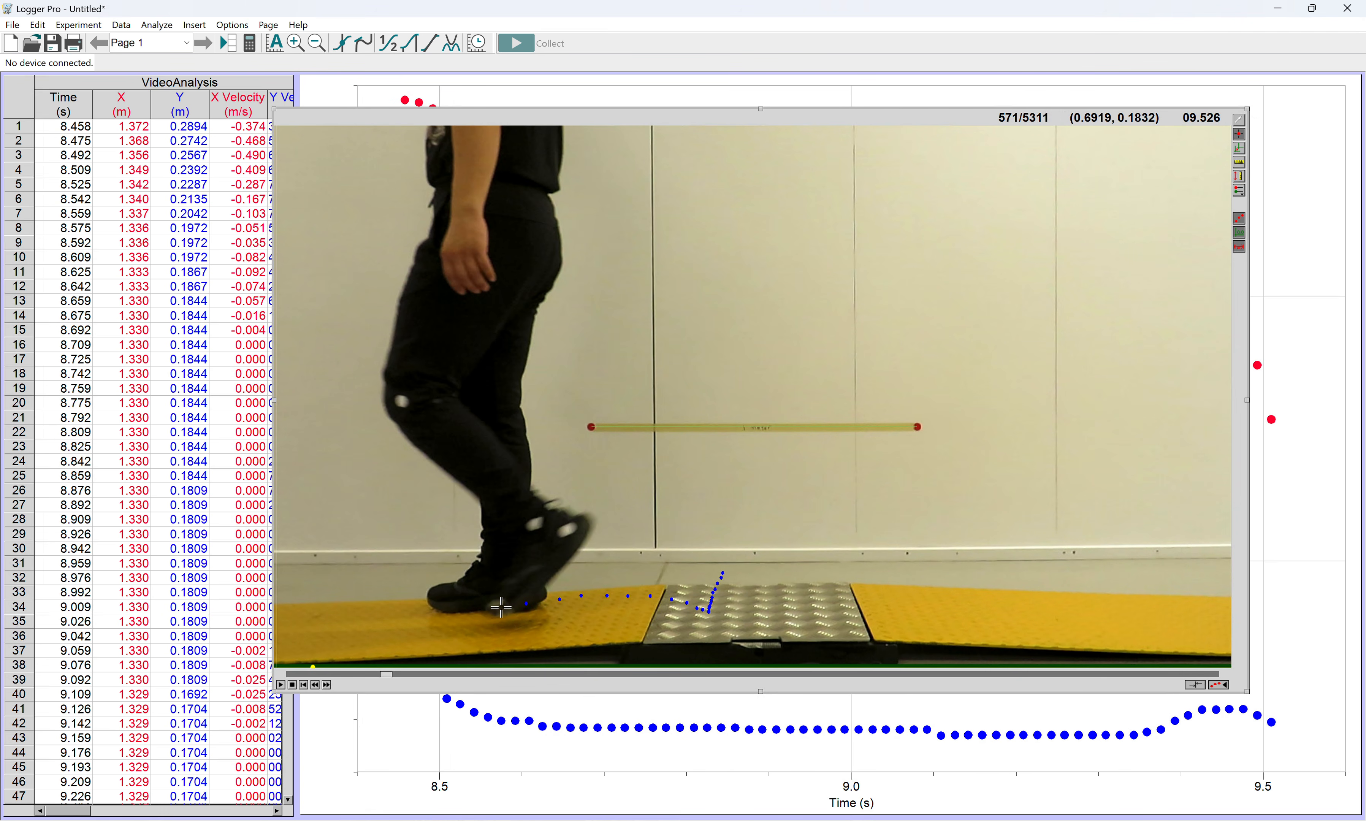
click(501, 607)
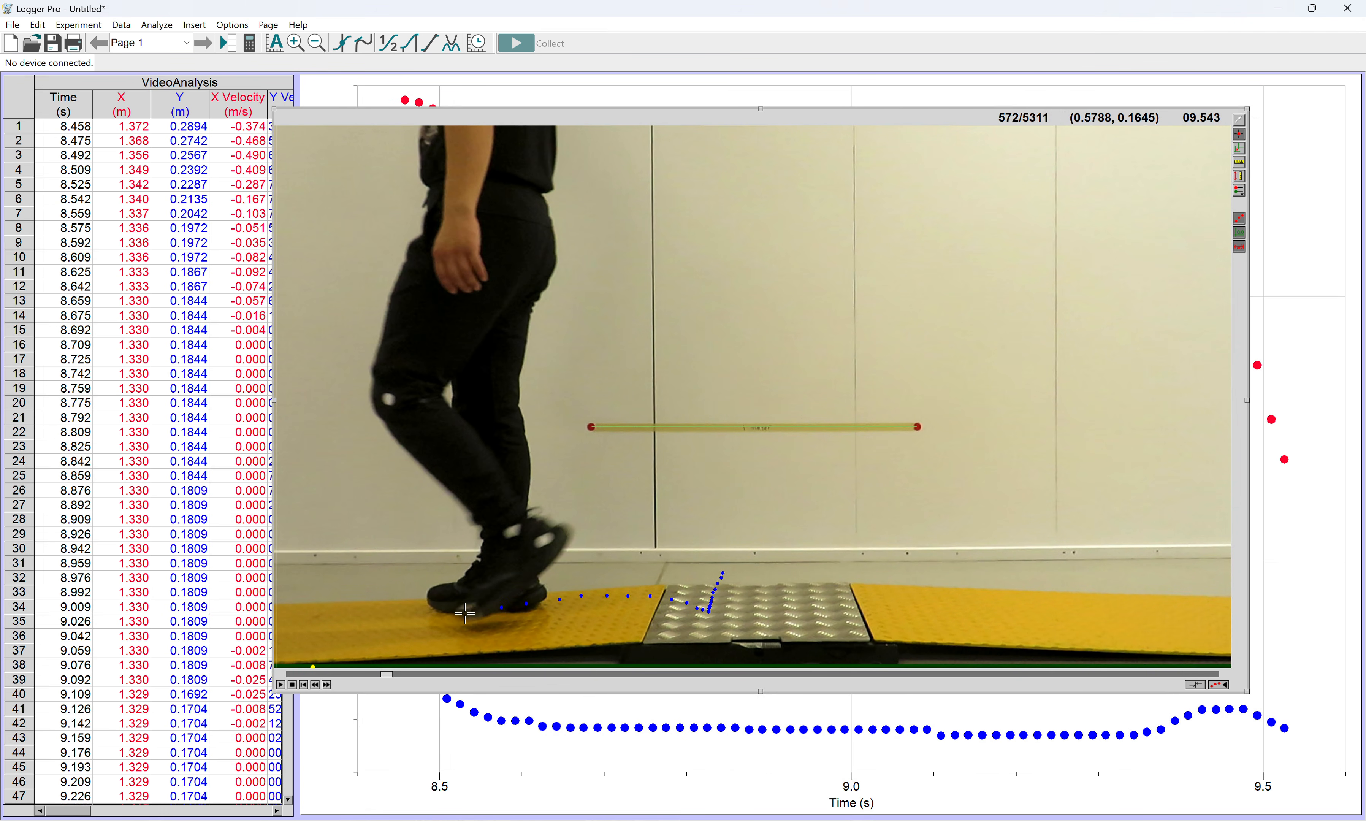
click(465, 612)
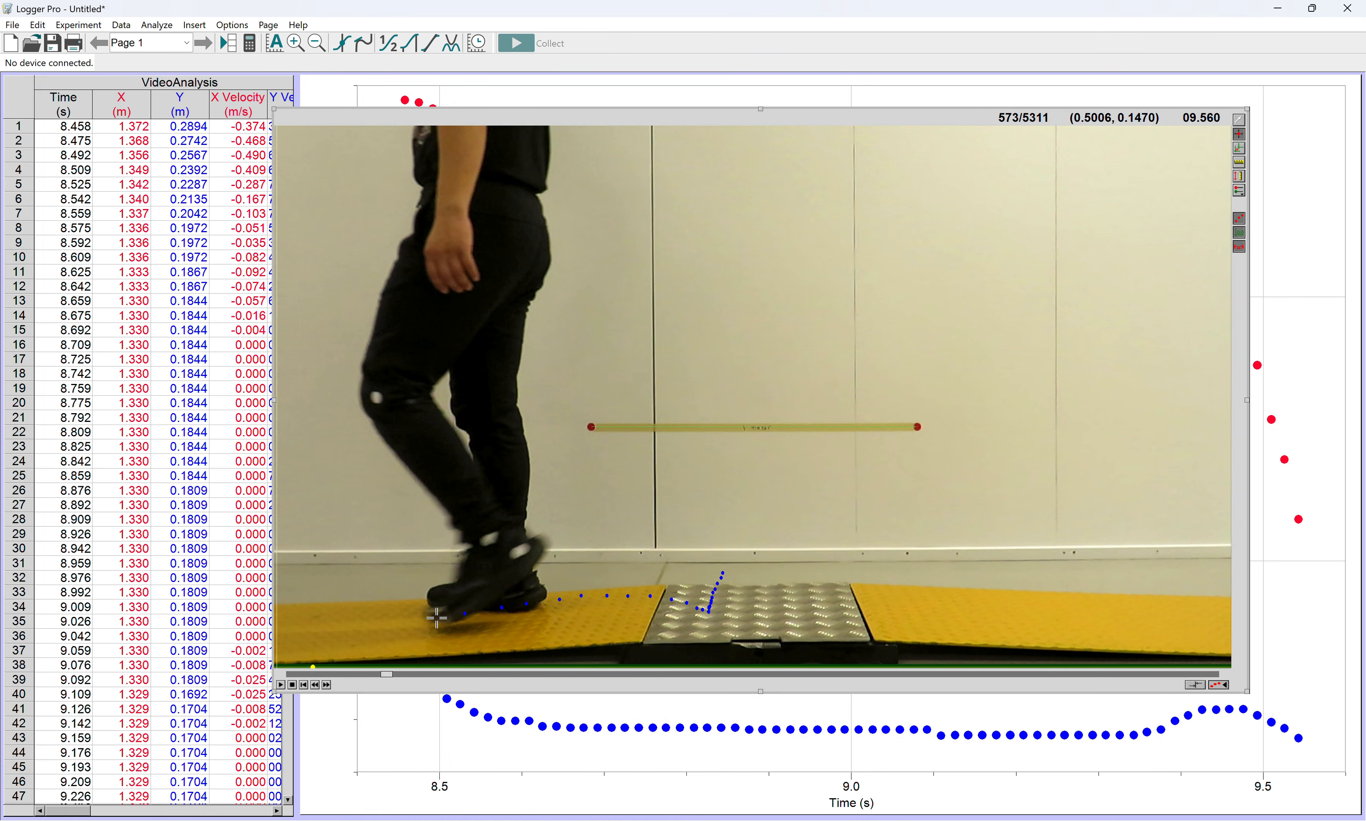
click(437, 618)
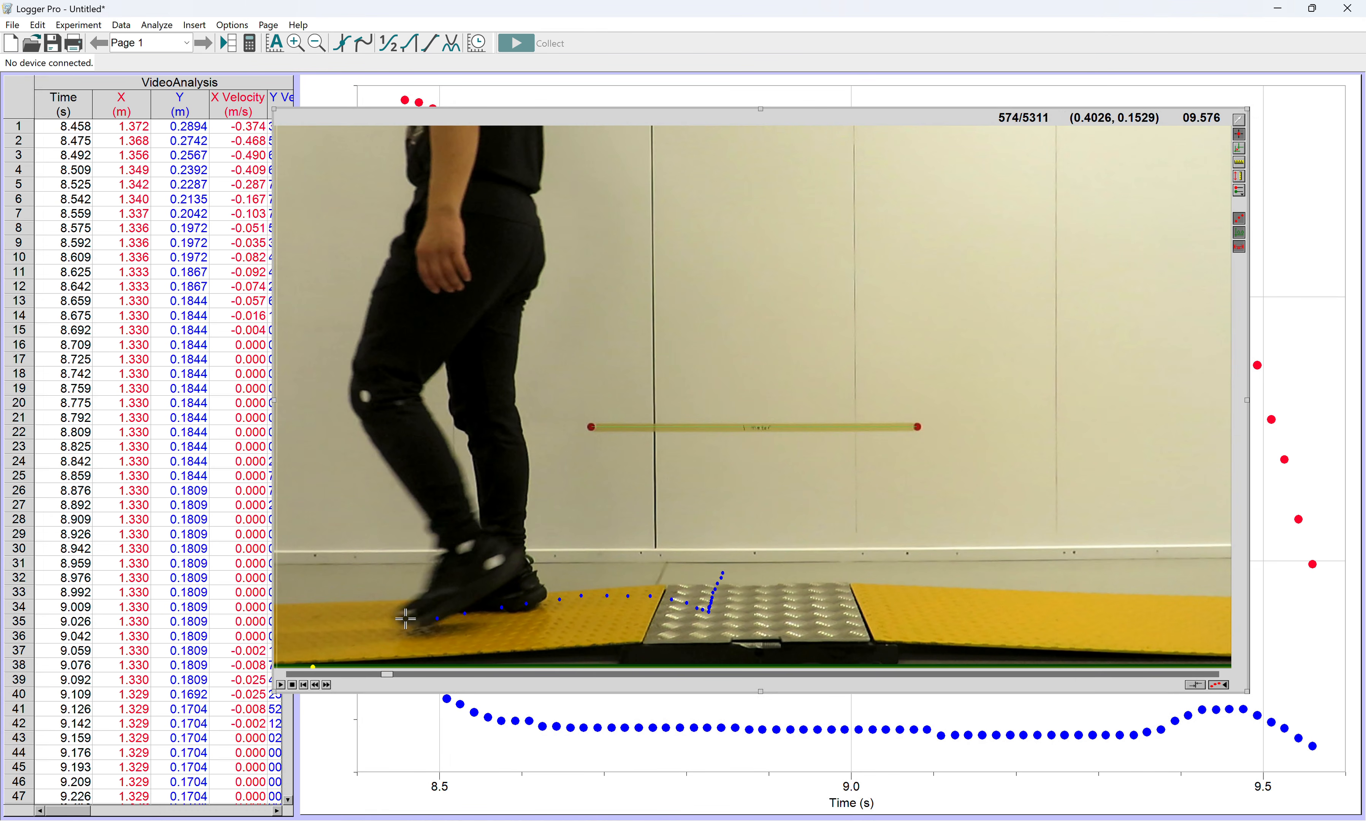
click(407, 618)
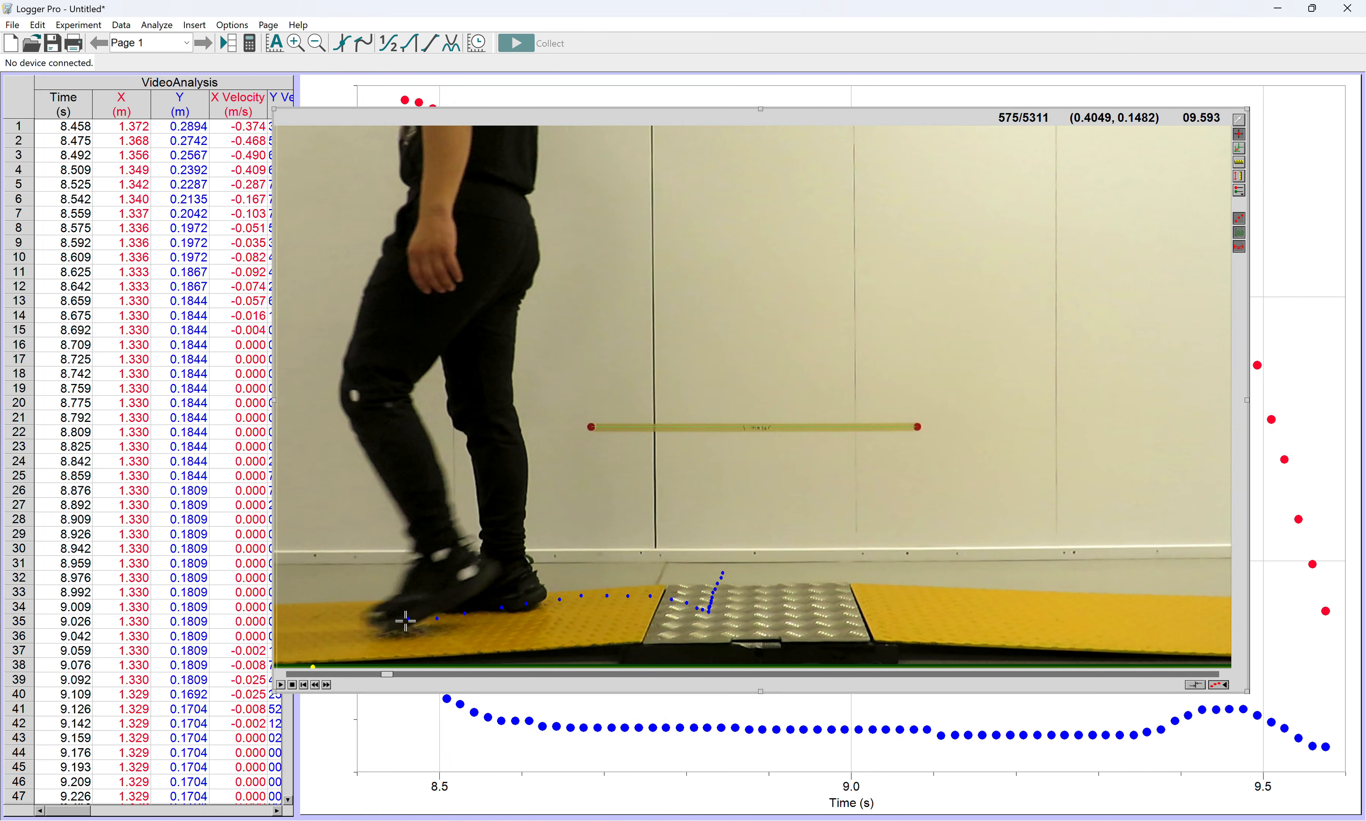
click(377, 620)
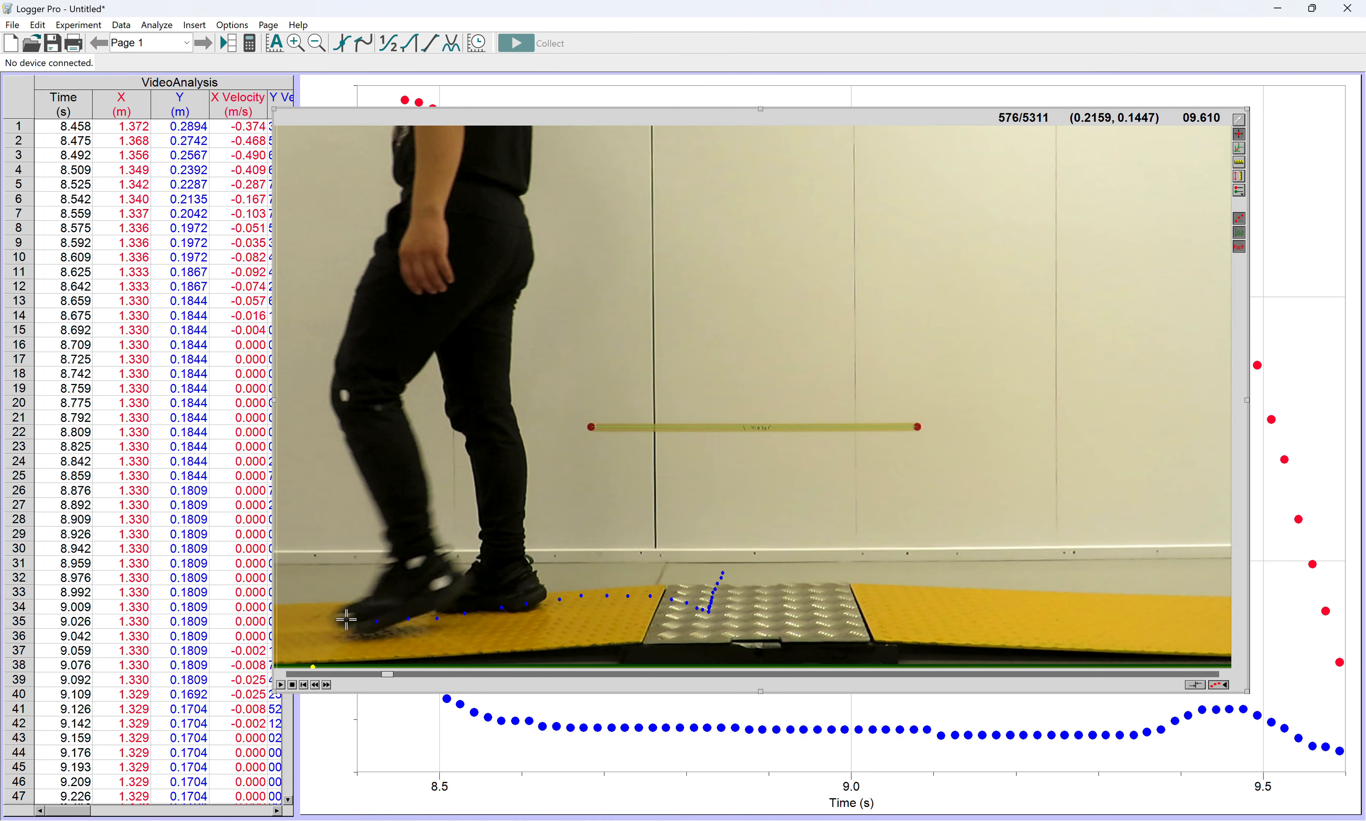
click(345, 620)
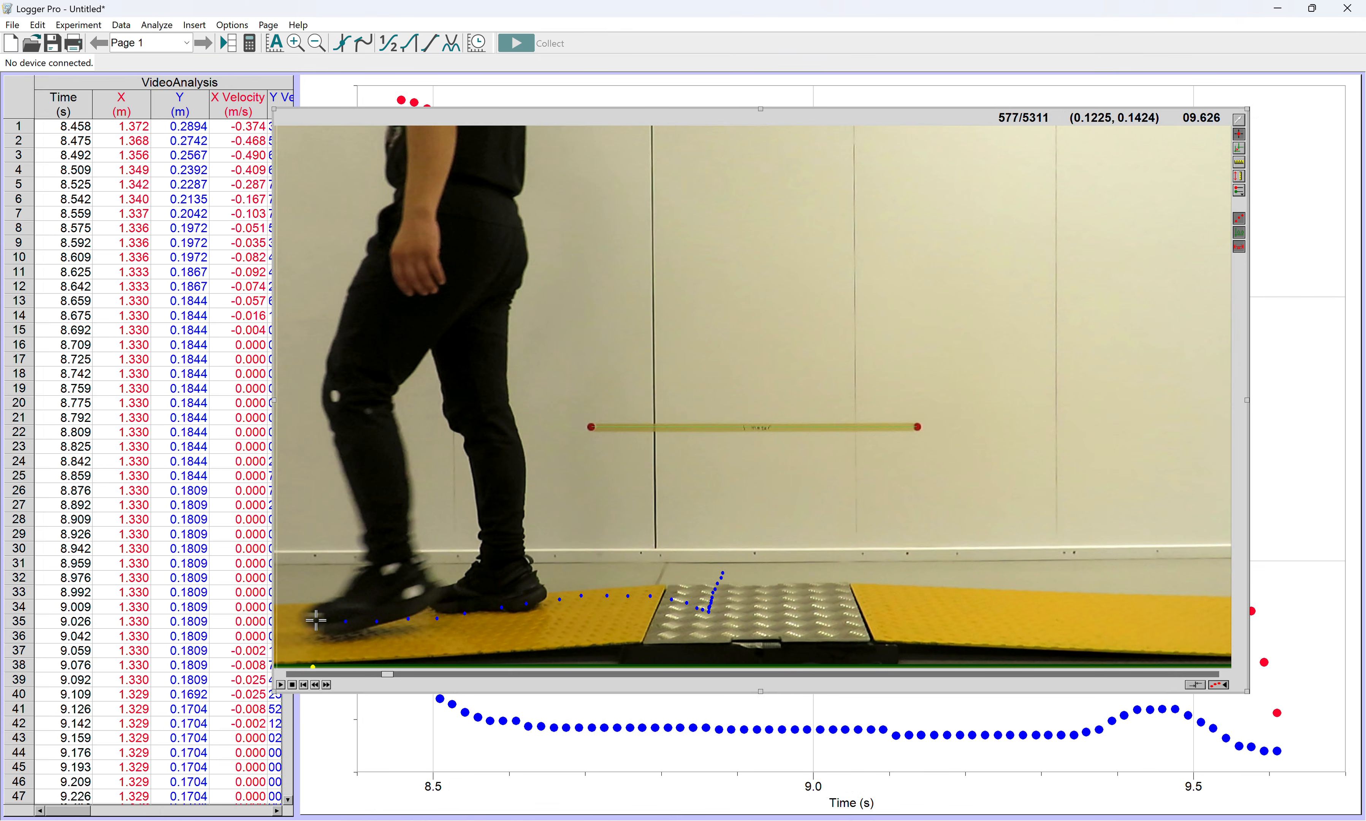
click(316, 620)
click(288, 621)
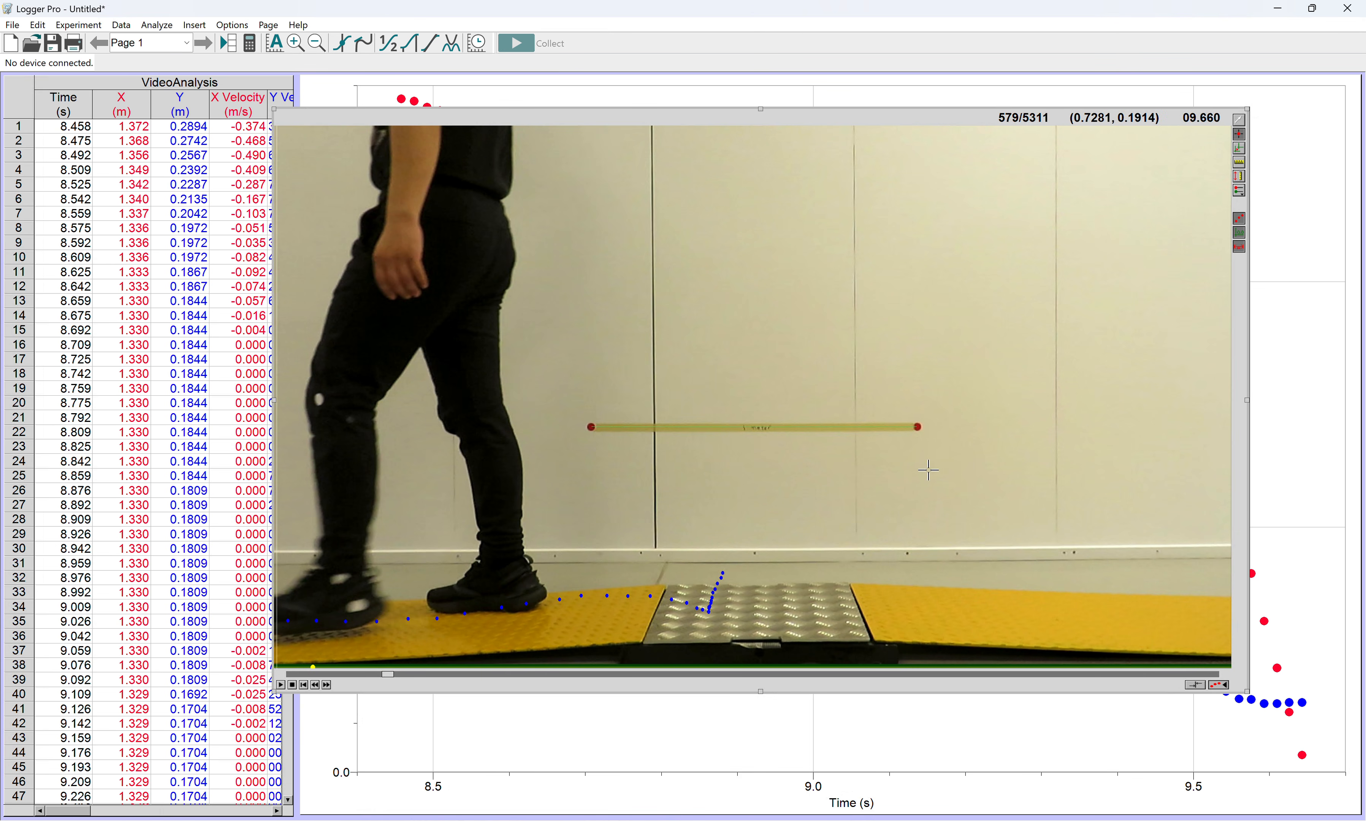
Examine the X and Y position graph in front of the movie, and widen the data table to read its Y Velocity column.
click(942, 89)
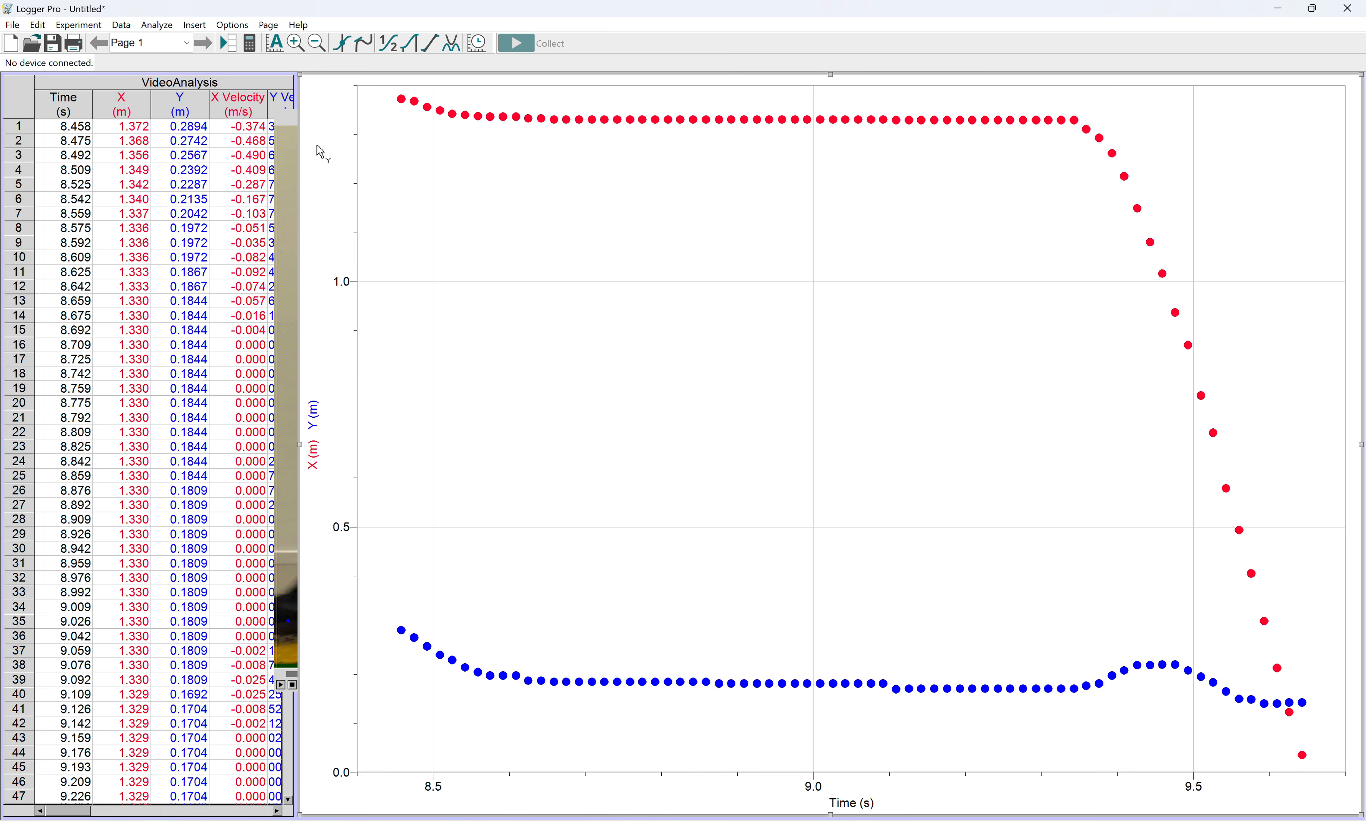
click(278, 86)
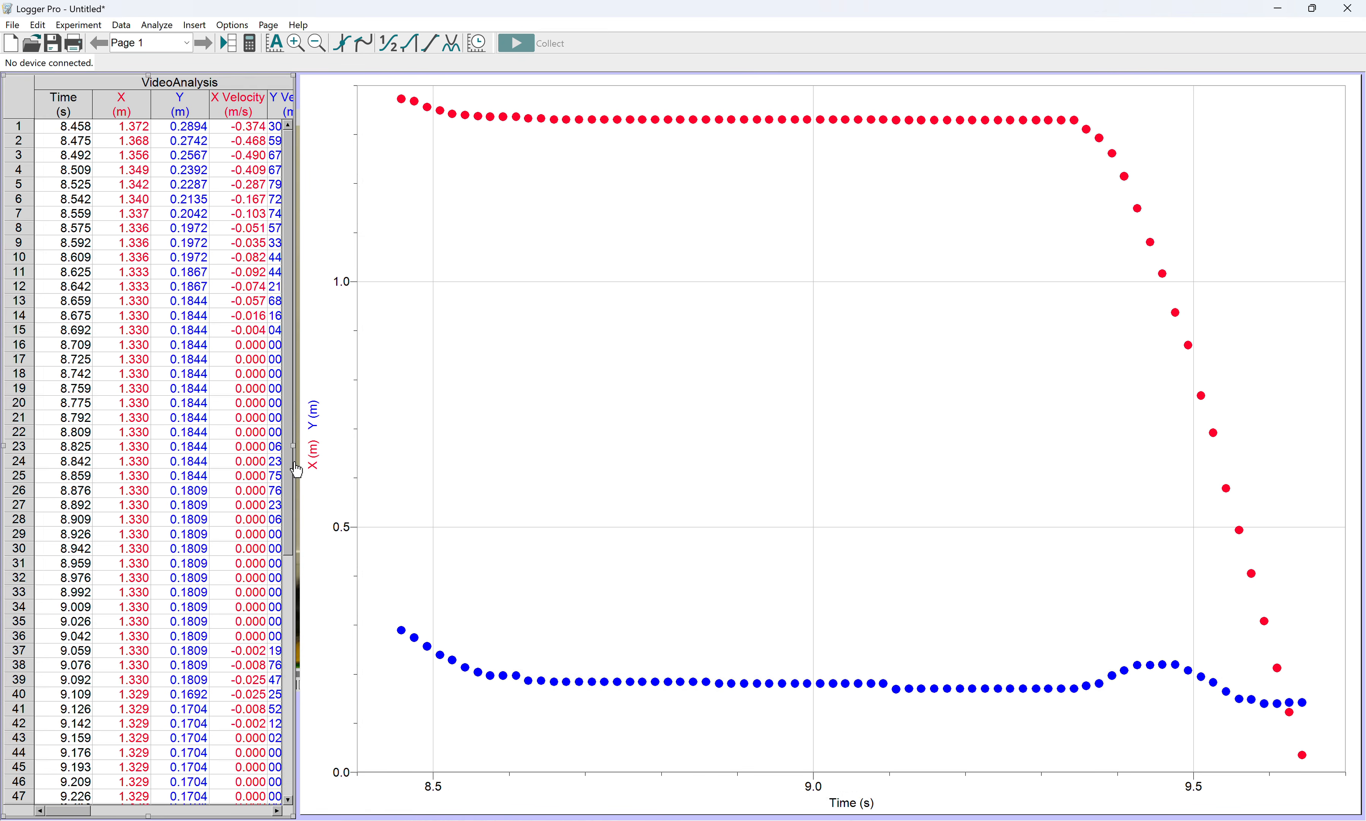
drag(295, 445, 407, 449)
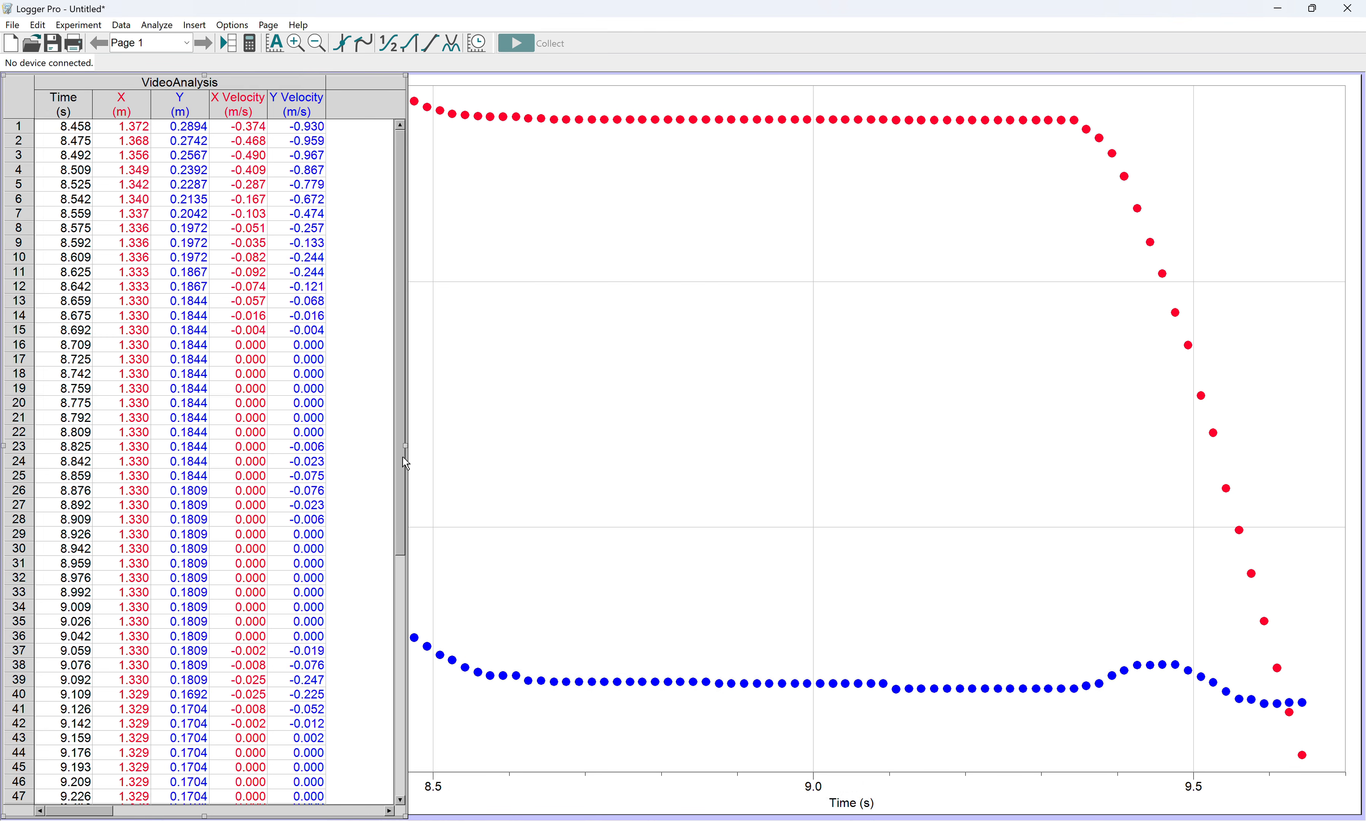
Narrow the data table so it clears the movie, and bring the movie back in front of the graph.
drag(381, 442, 269, 447)
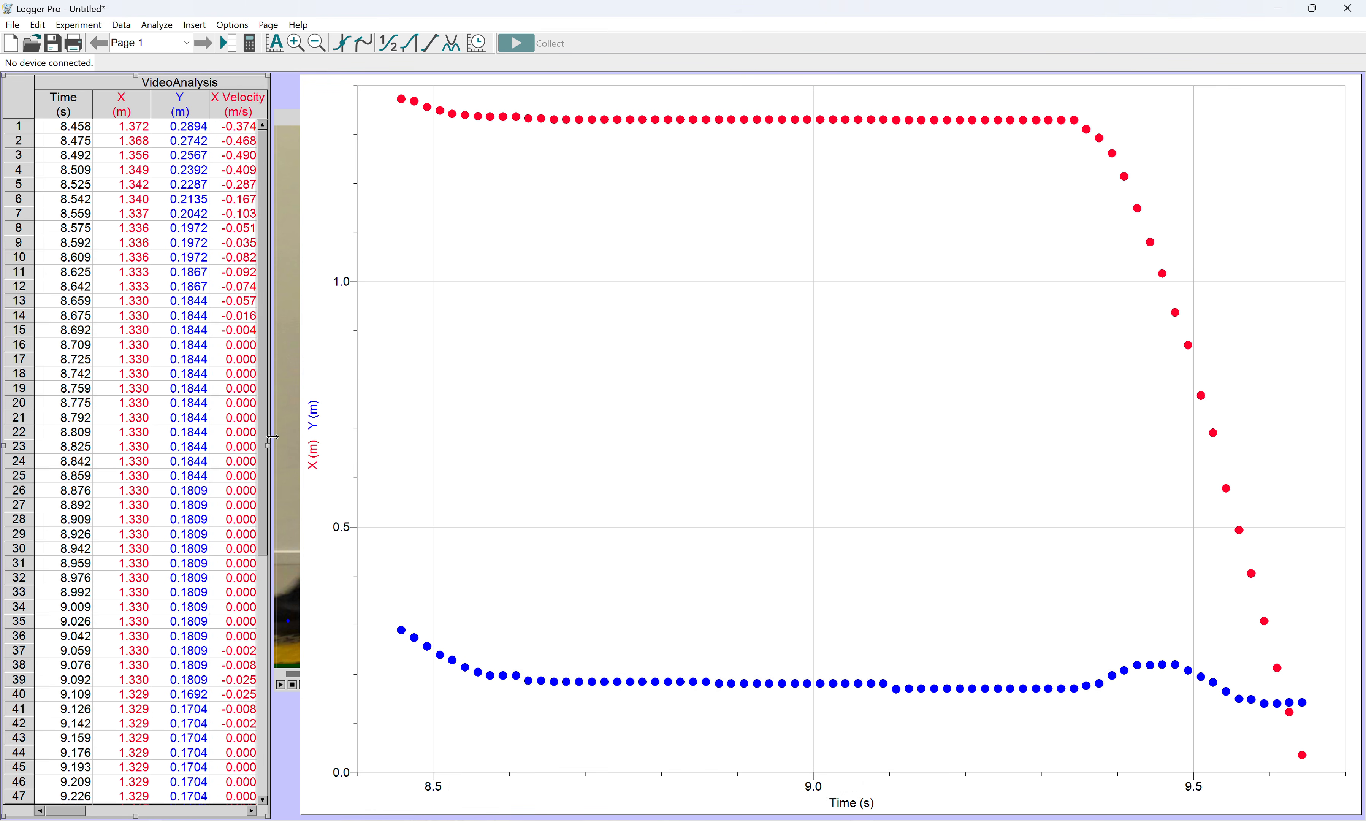
click(289, 120)
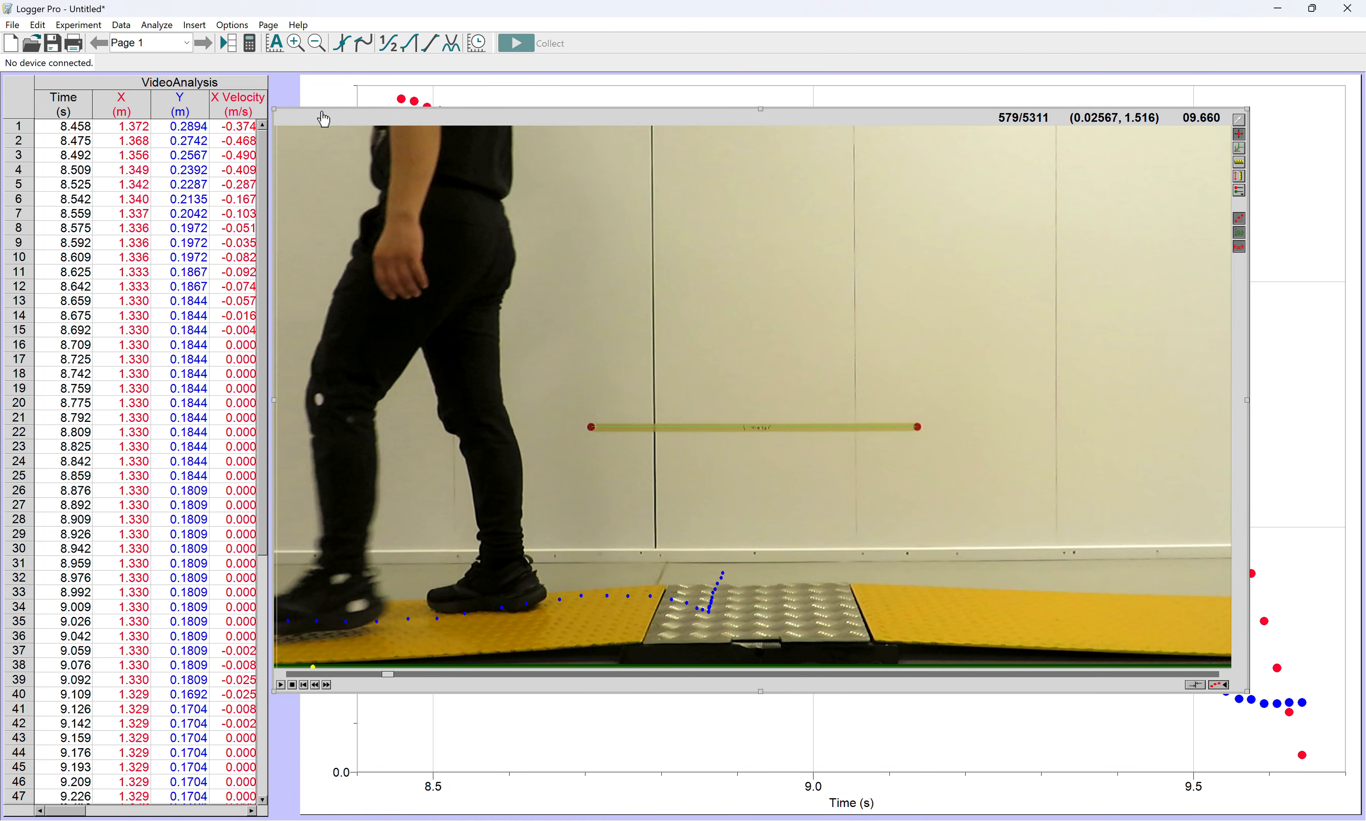
drag(265, 97, 269, 96)
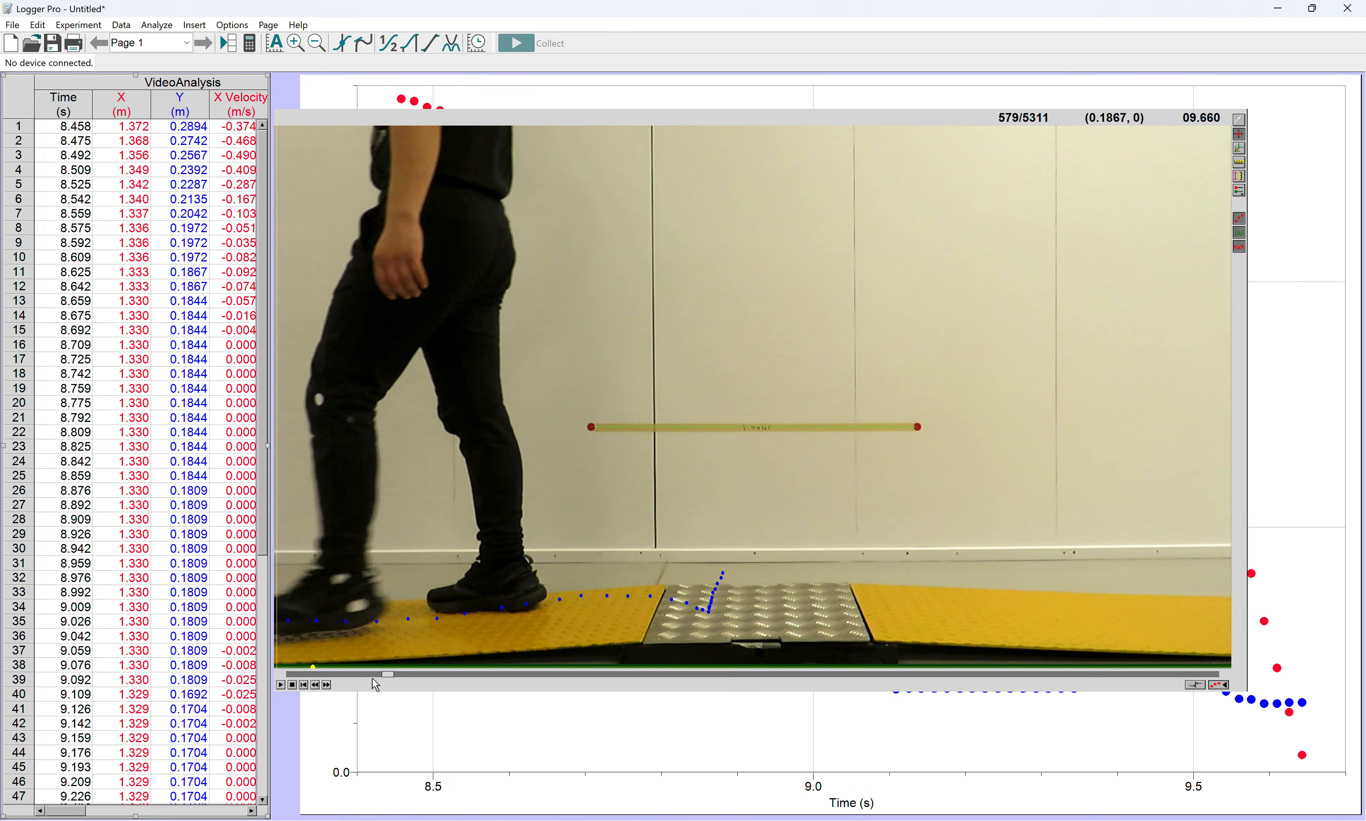
Return the movie to frame 507, the first frame with a tracked toe point.
drag(388, 674, 362, 679)
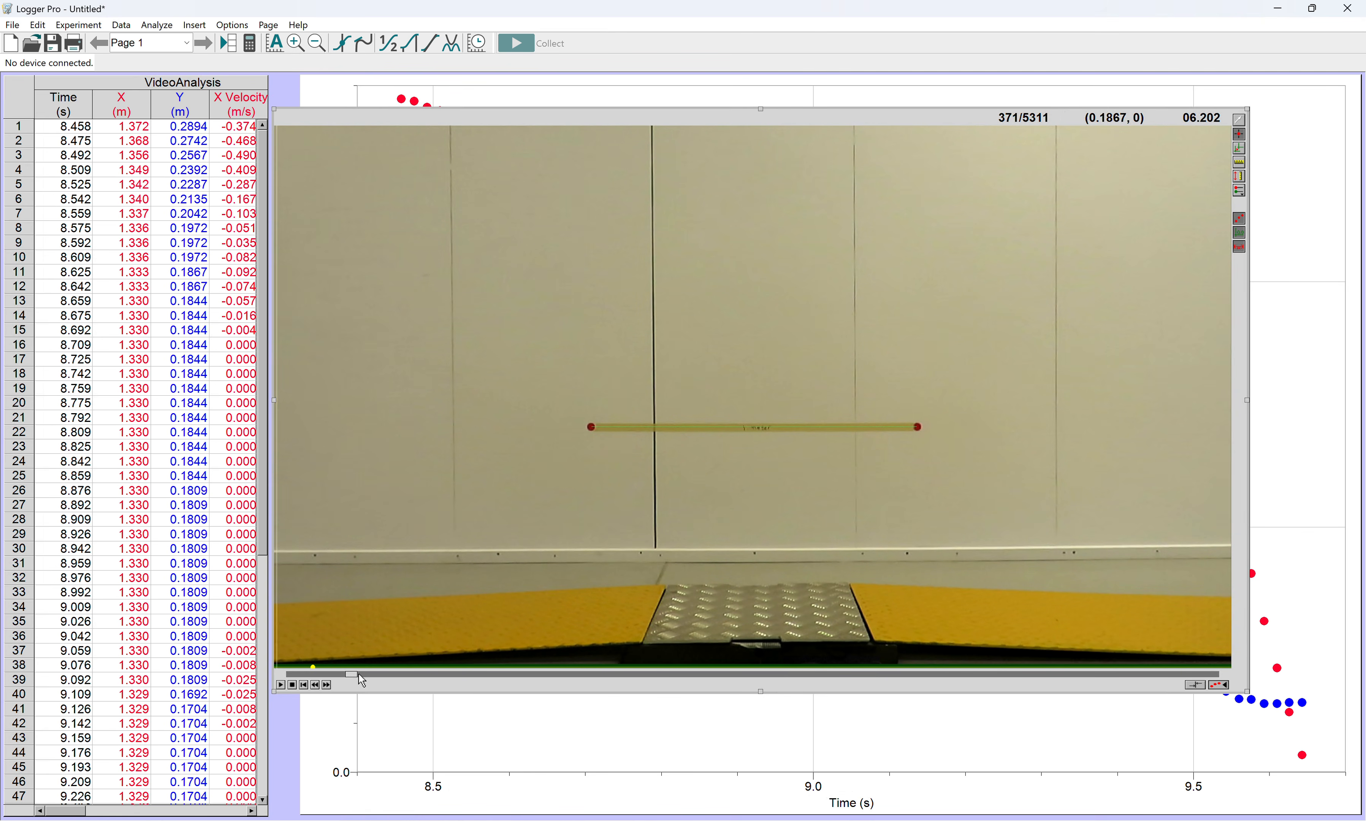
click(327, 684)
click(326, 684)
click(327, 684)
drag(358, 675, 382, 682)
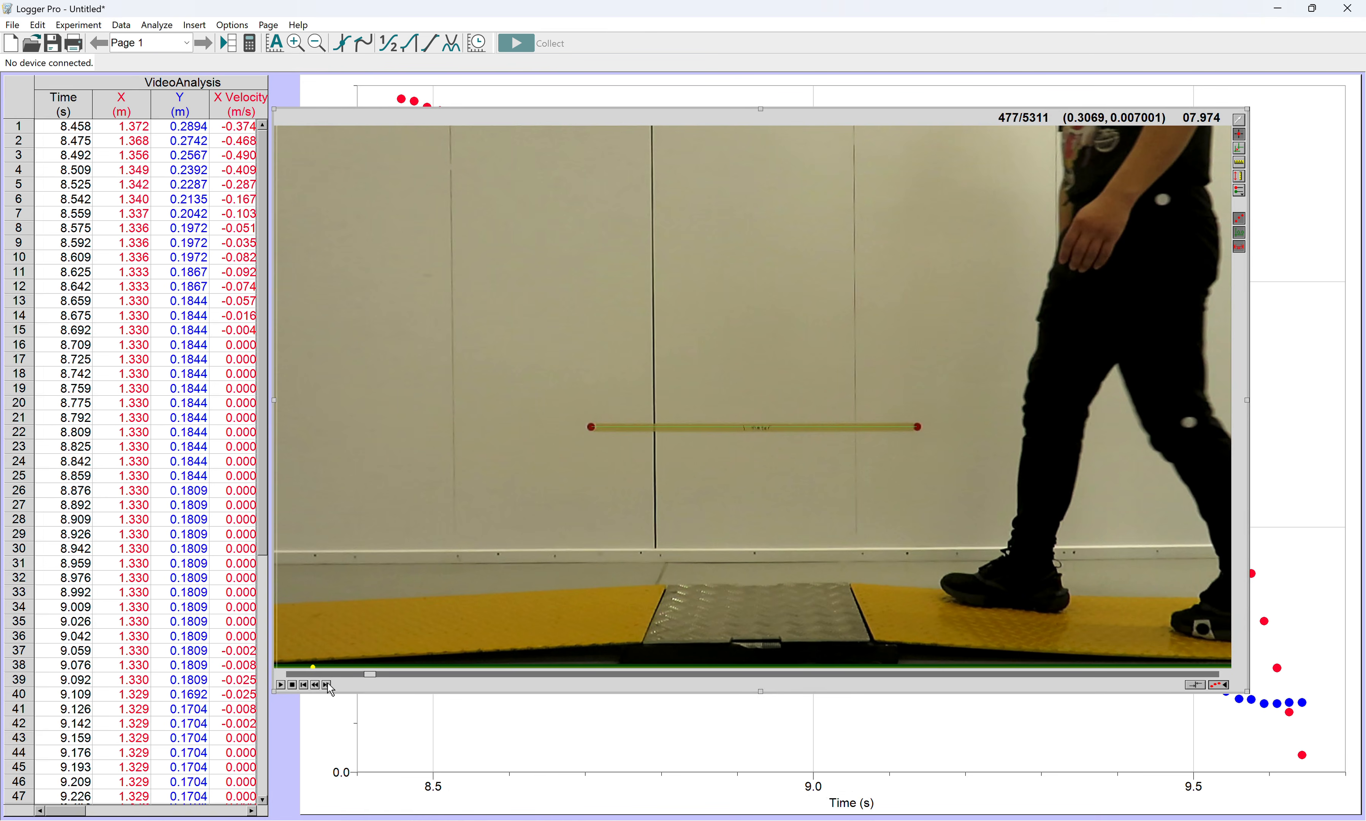
click(328, 684)
click(327, 684)
click(327, 685)
click(327, 684)
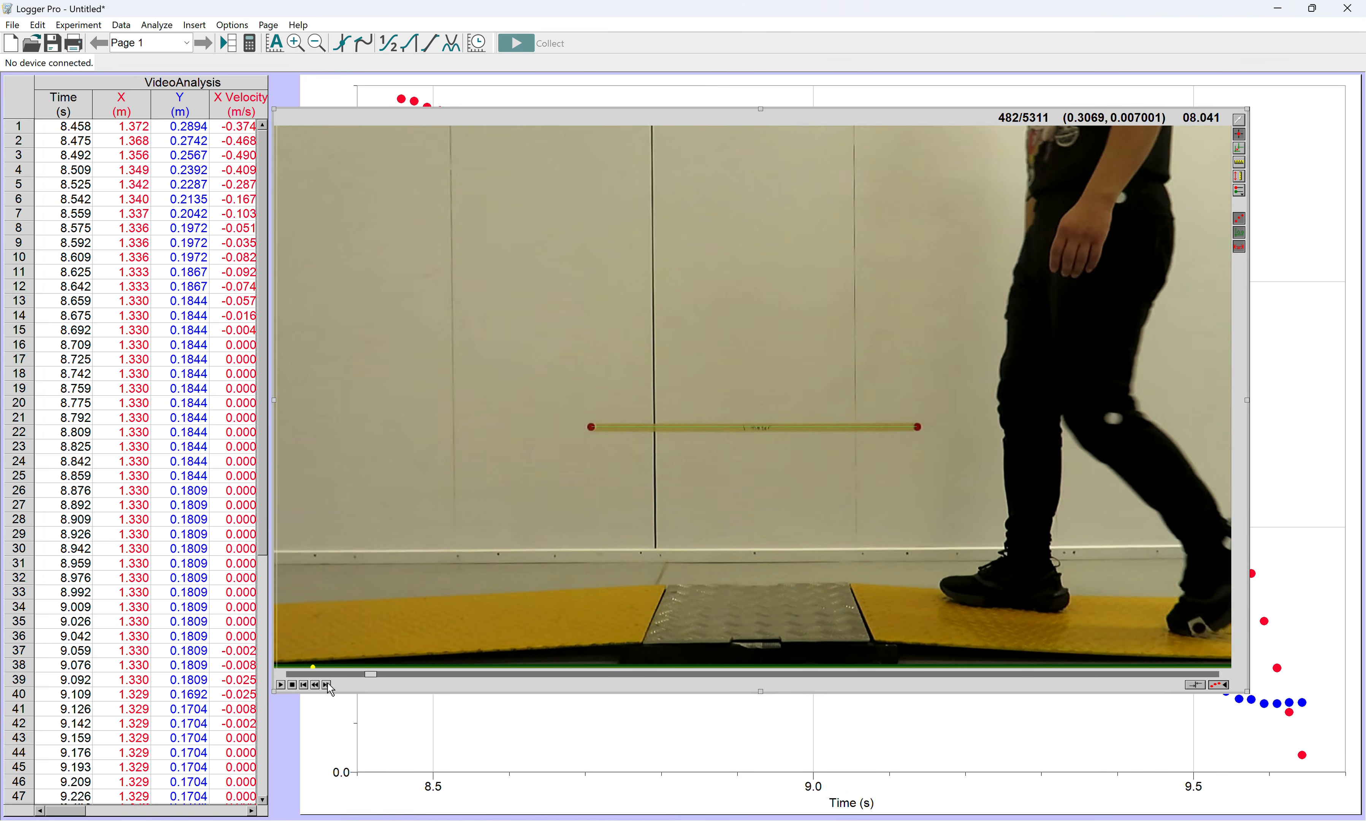
click(327, 685)
click(328, 685)
click(327, 684)
click(327, 685)
click(327, 684)
click(327, 684)
click(328, 684)
click(327, 685)
click(327, 684)
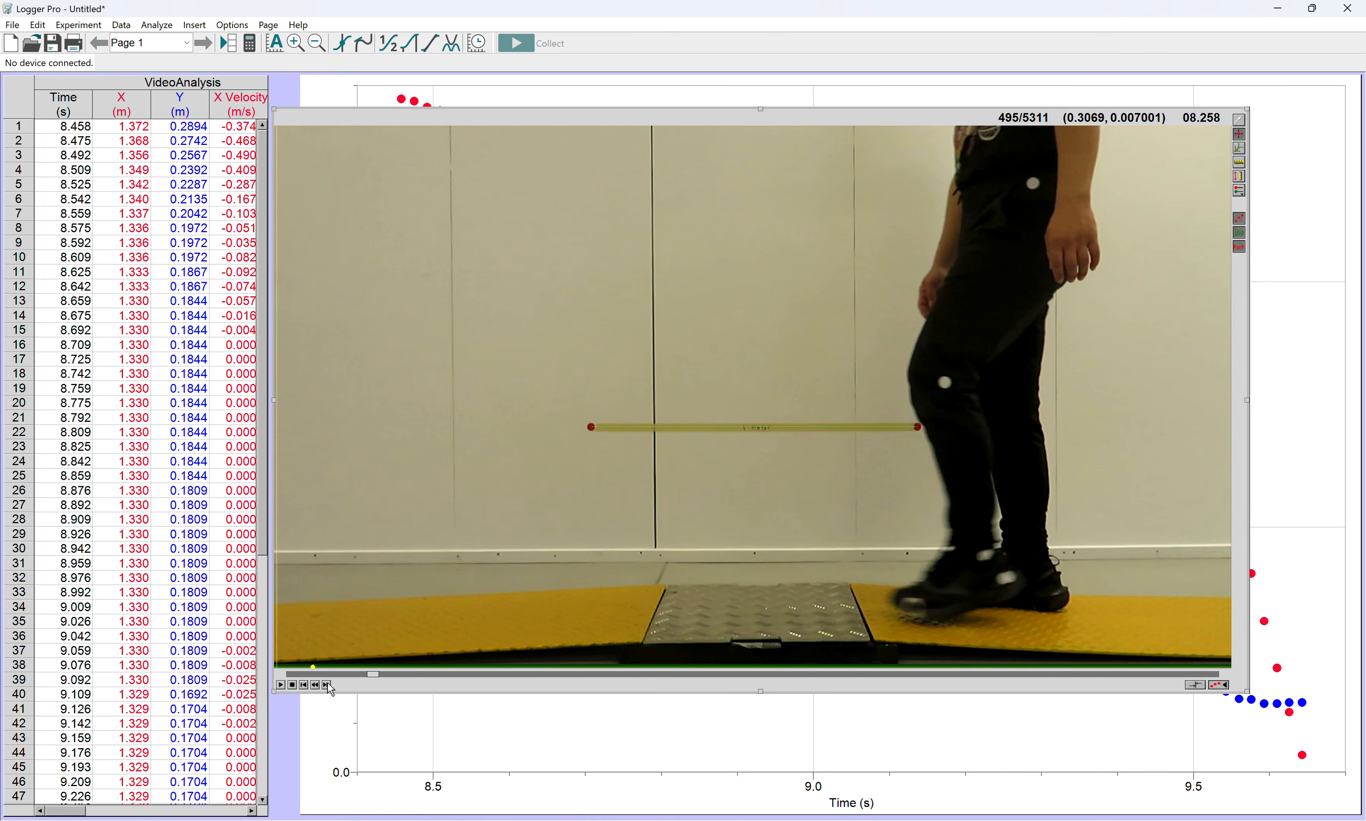
click(327, 685)
click(327, 684)
click(327, 685)
click(327, 684)
click(327, 685)
click(327, 685)
click(327, 685)
click(327, 685)
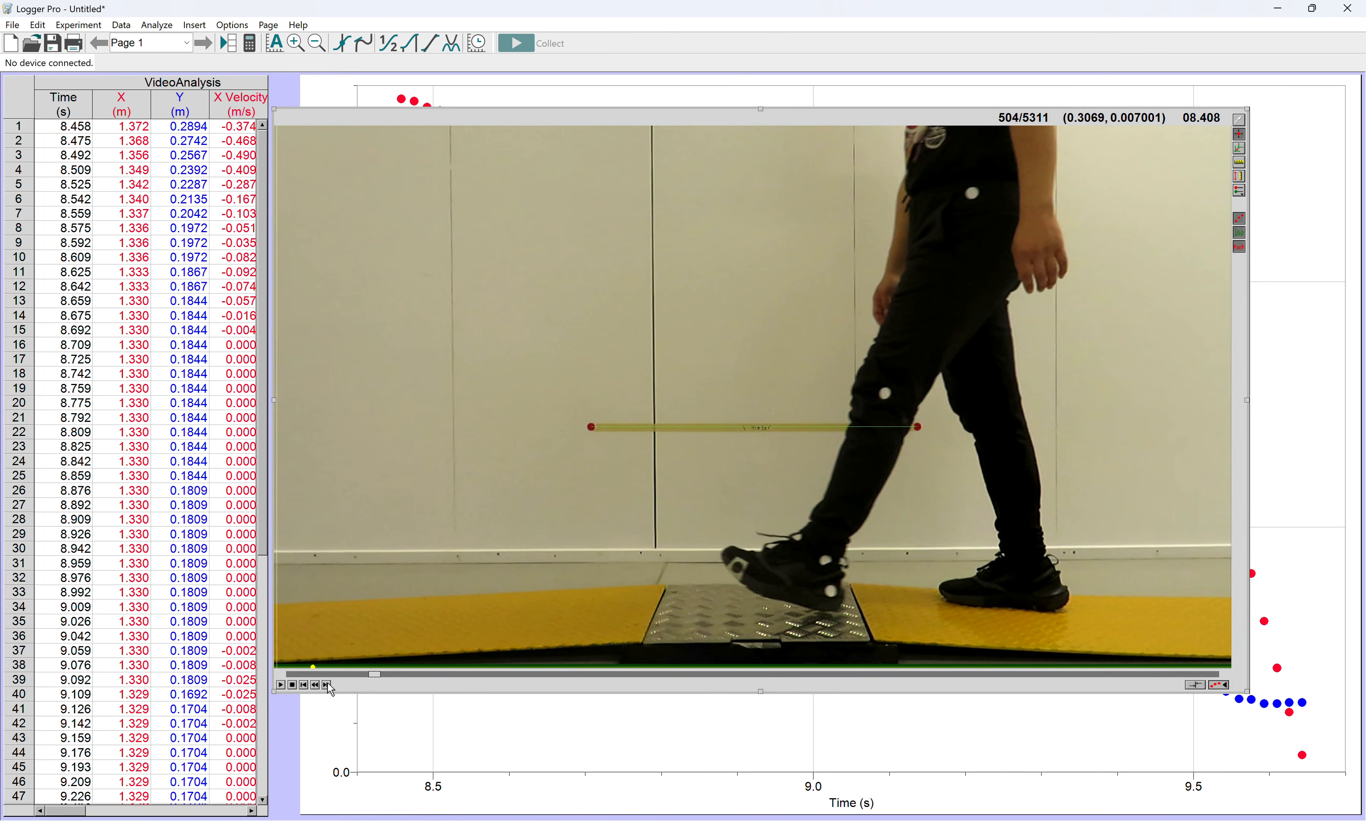
click(328, 684)
click(327, 684)
click(327, 685)
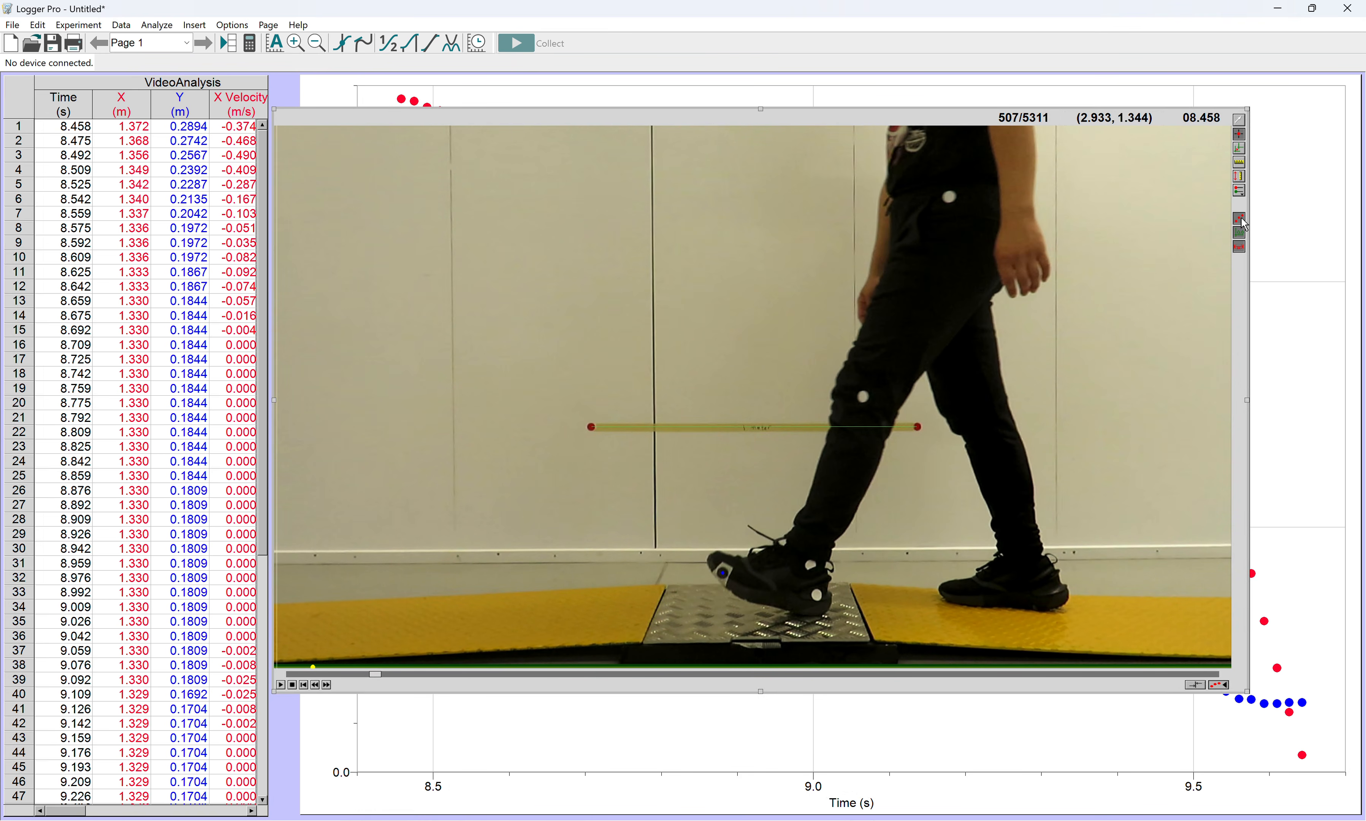
Add a second point series and mark the leading shoe's heel marker with it in frames 507 to 514.
click(1240, 191)
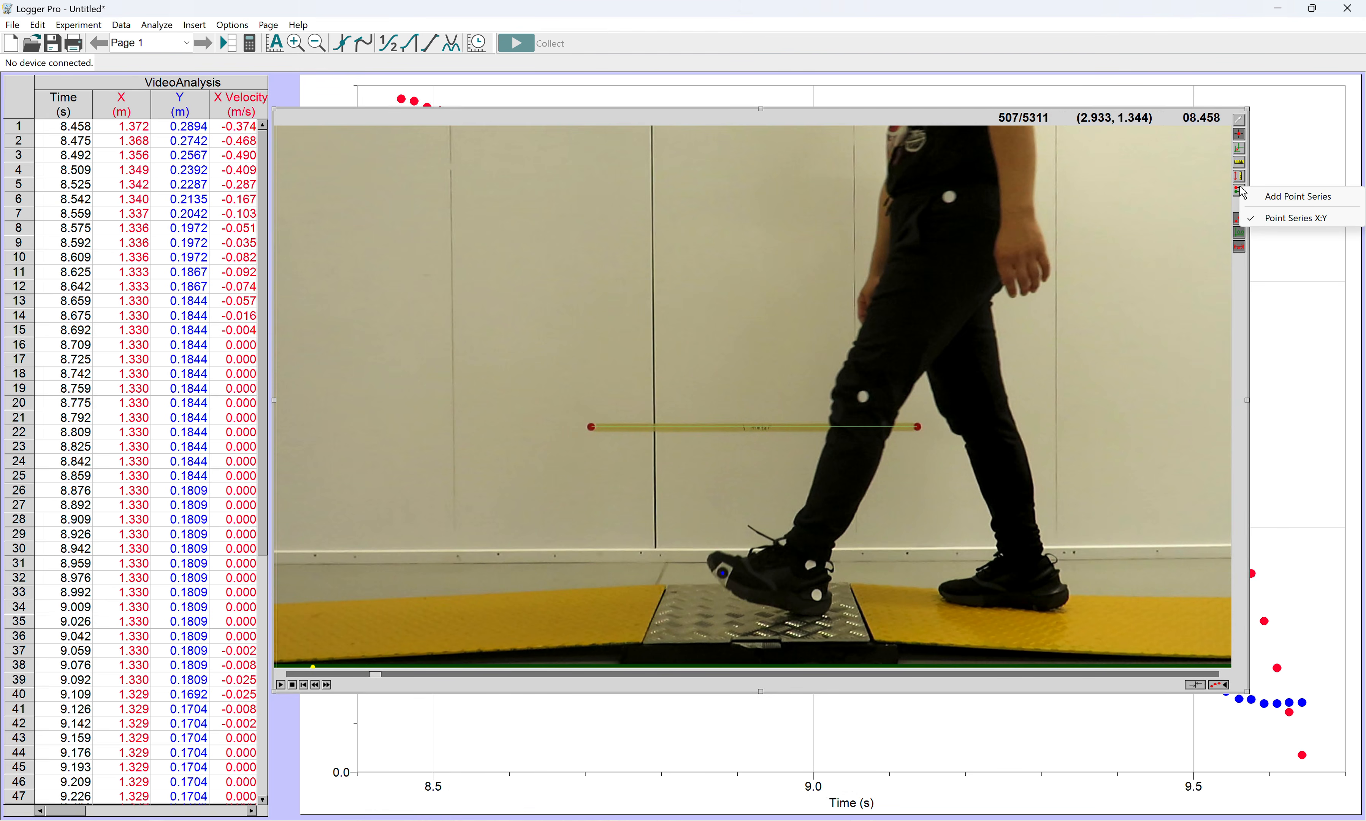
click(1278, 200)
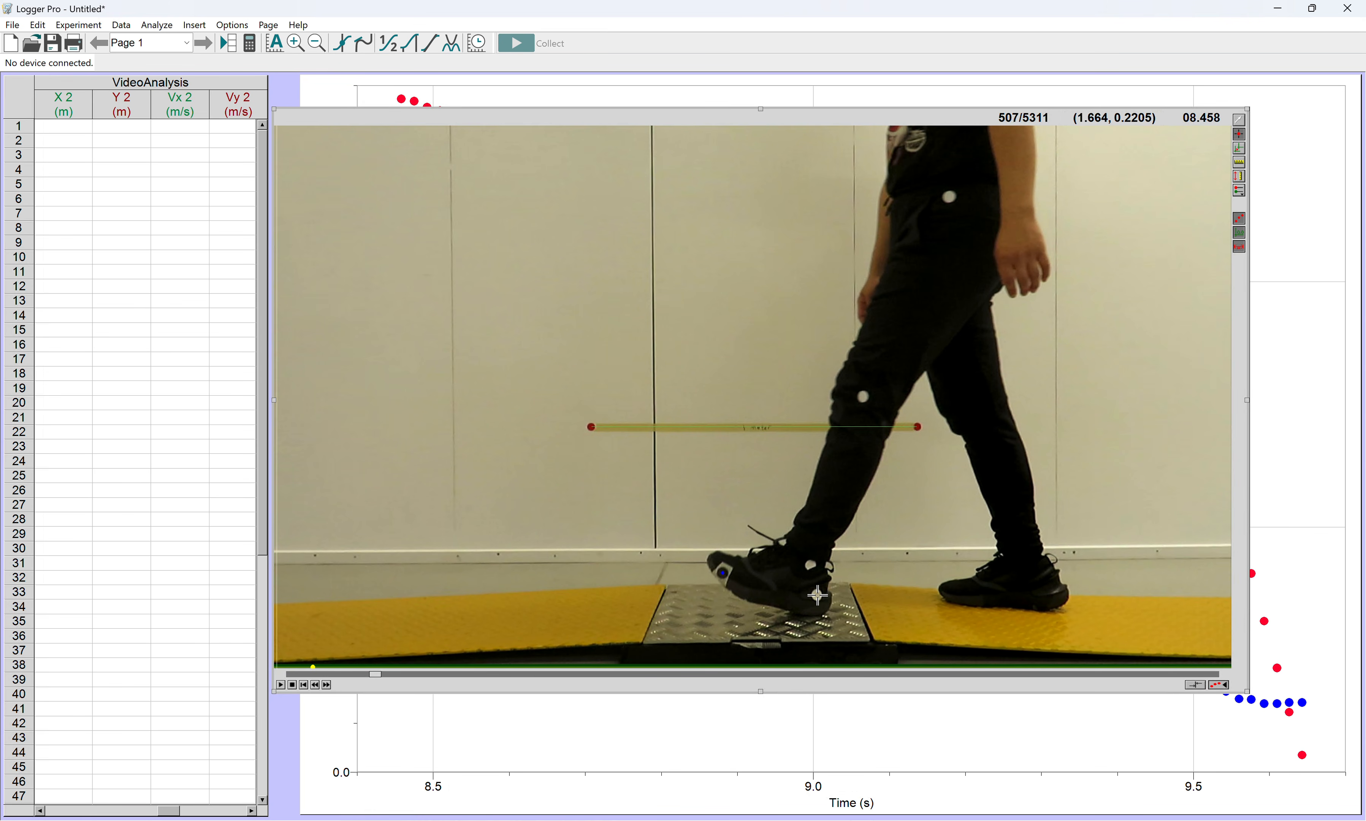
click(818, 595)
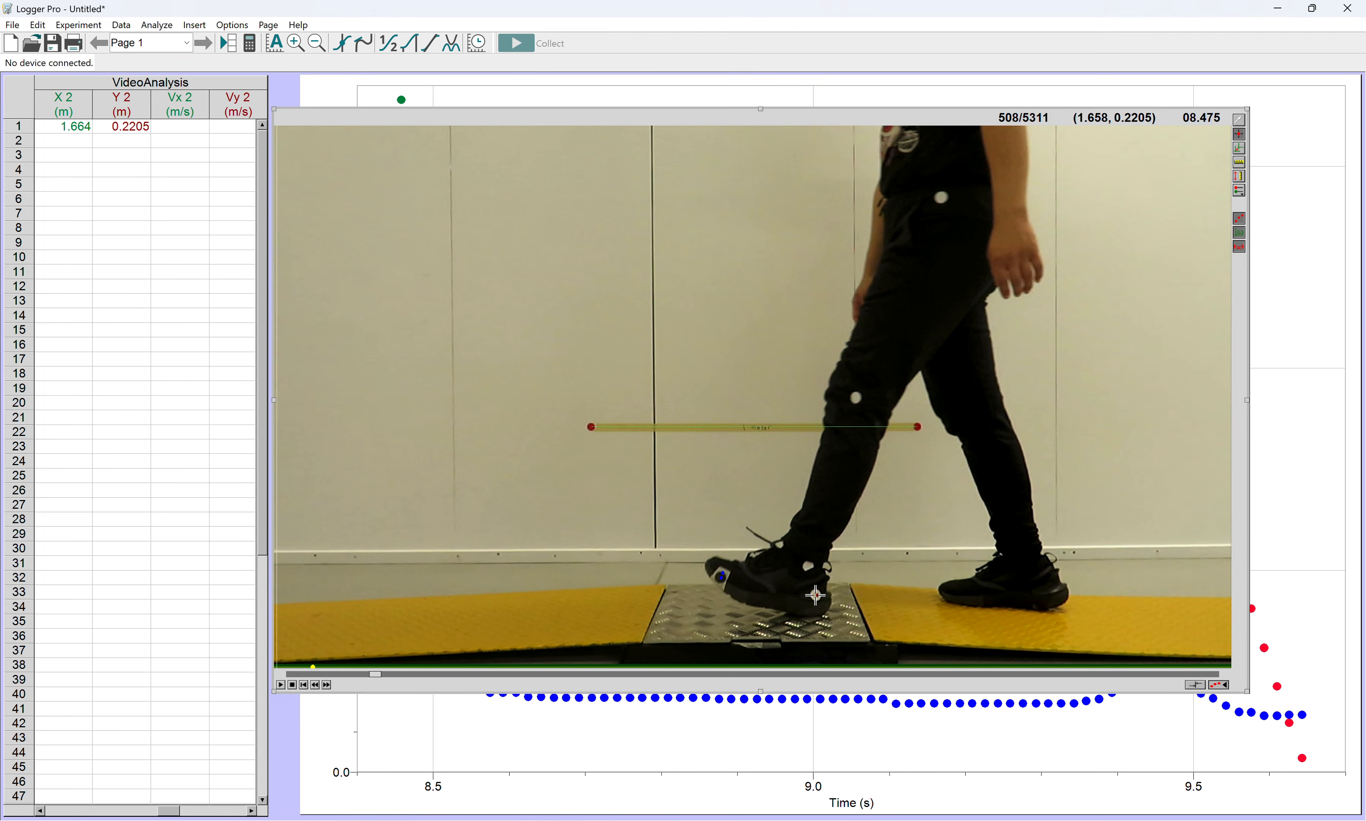
click(815, 595)
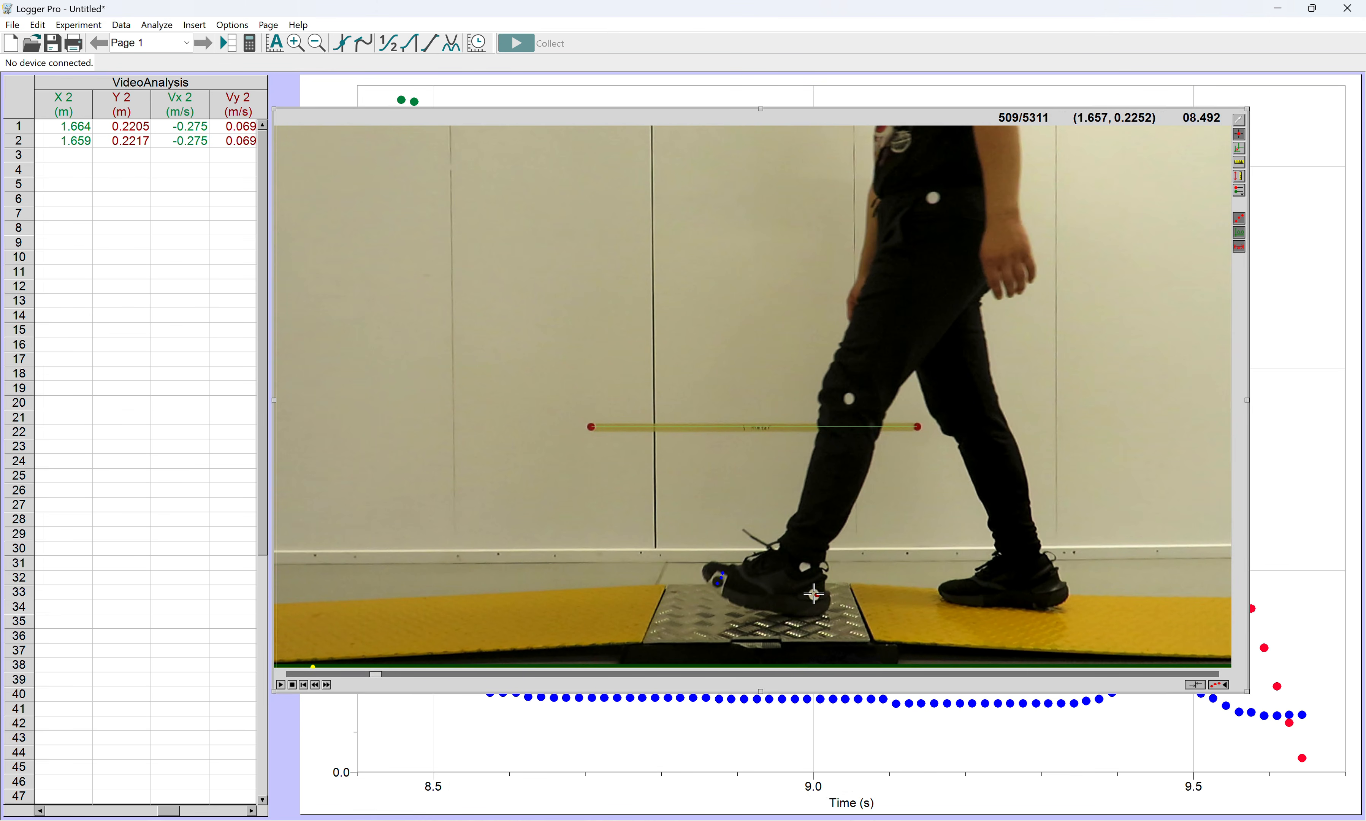
click(814, 593)
click(812, 595)
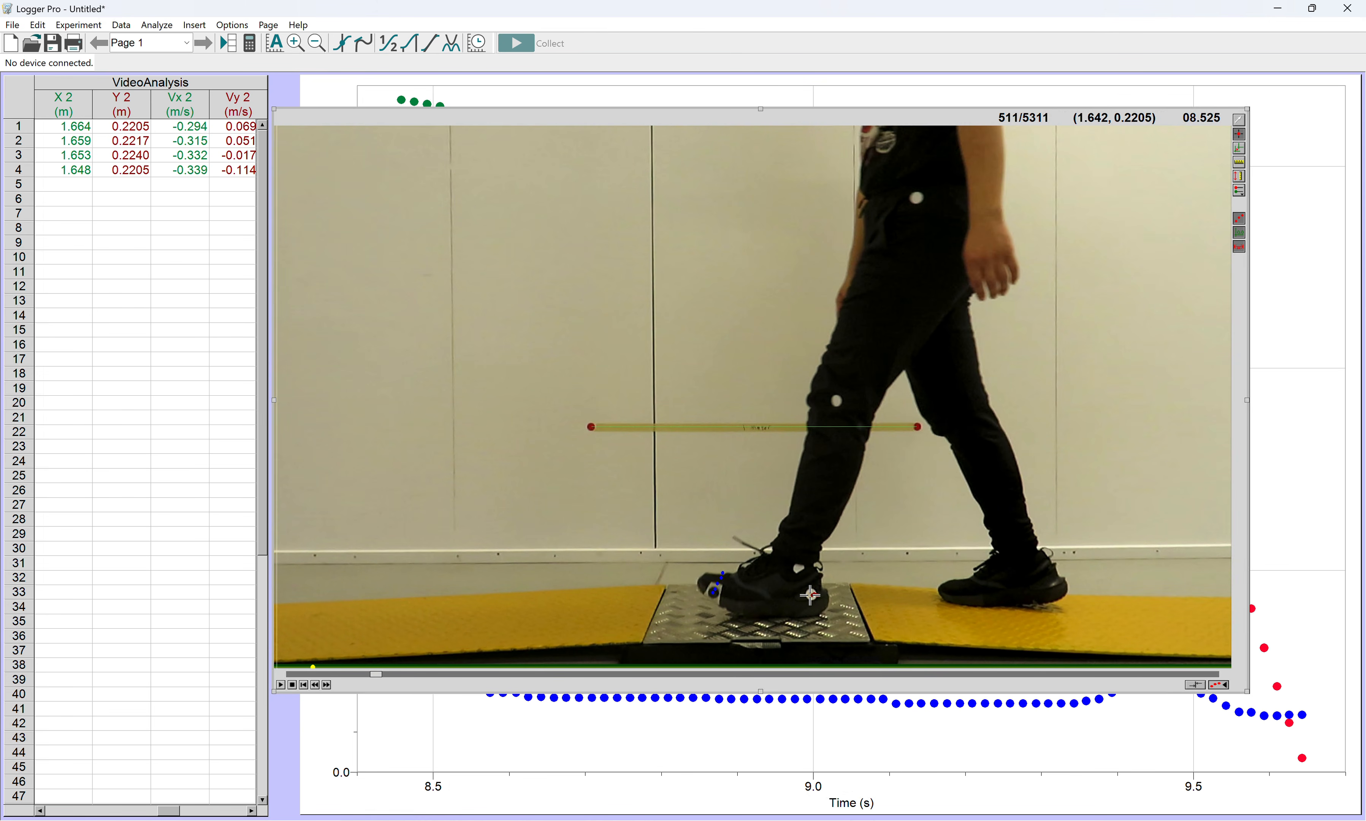
click(809, 595)
click(810, 595)
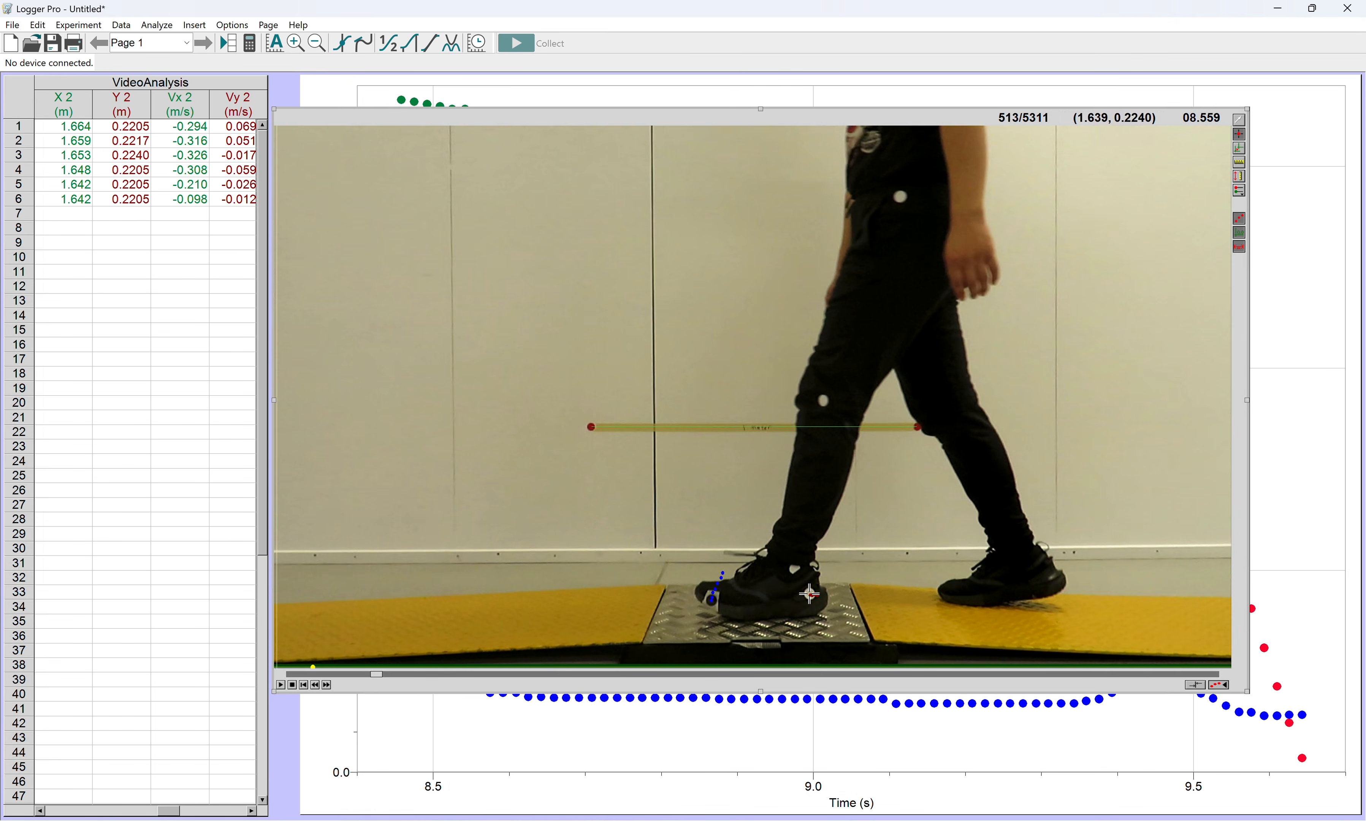
click(809, 594)
click(806, 594)
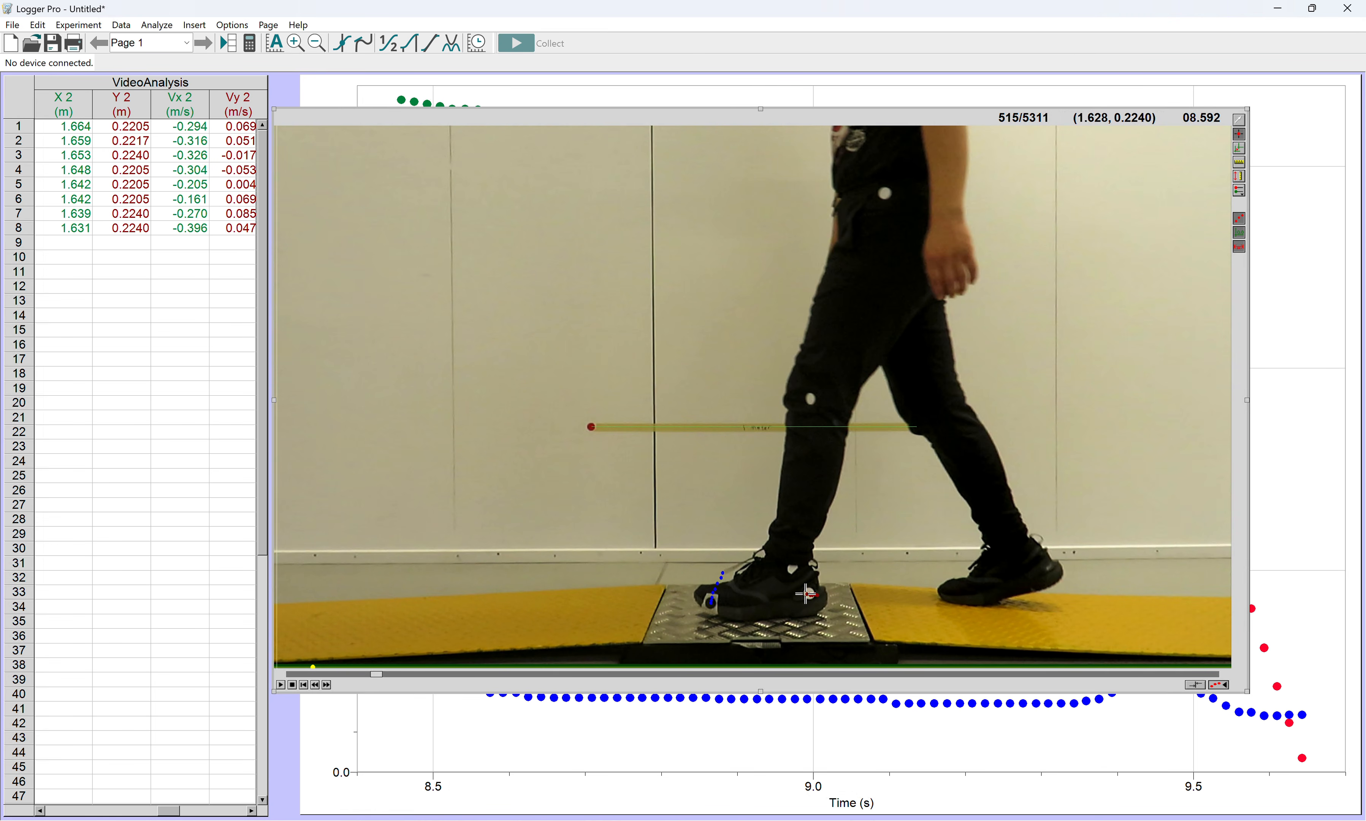
Track the heel marker through frames 515 to 532, while the foot rests flat on the metal plate.
click(809, 594)
click(808, 594)
click(808, 594)
click(809, 594)
click(808, 593)
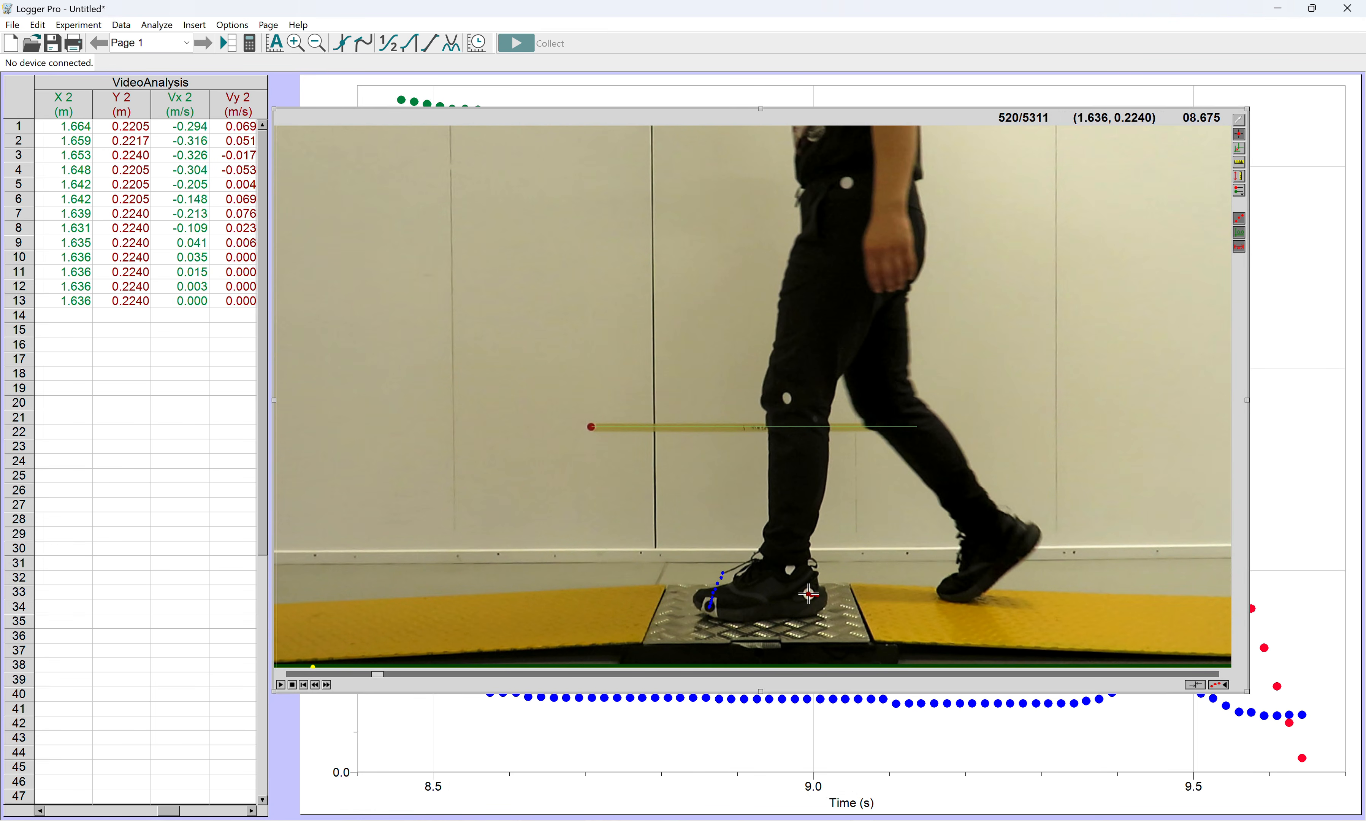
click(808, 594)
click(808, 594)
click(809, 594)
click(808, 594)
click(809, 594)
click(809, 594)
click(809, 594)
click(809, 594)
click(809, 594)
click(808, 594)
click(809, 594)
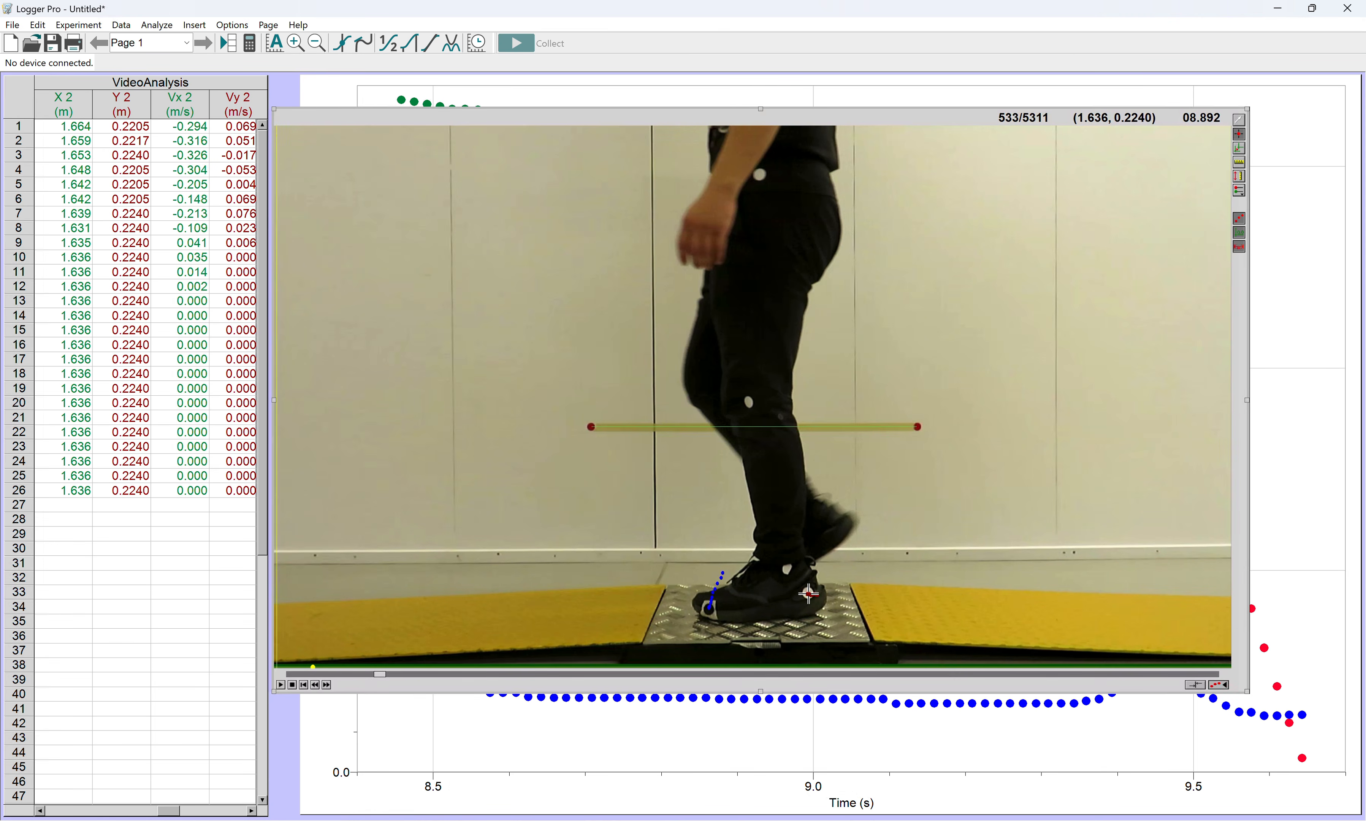
Mark the heel marker in frames 533 to 546, while the other leg swings past the planted foot.
click(808, 594)
click(808, 593)
click(808, 592)
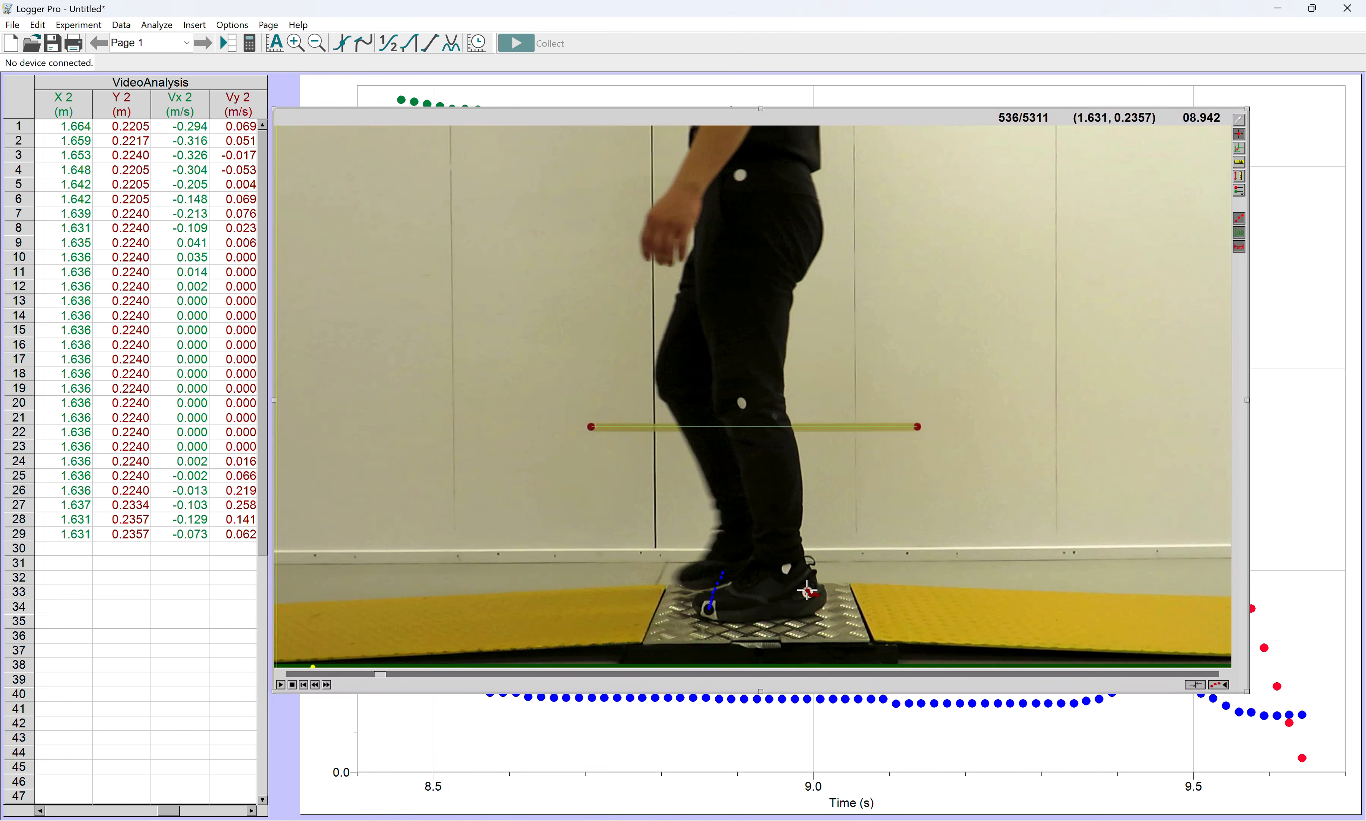
click(807, 593)
click(808, 593)
click(808, 593)
click(808, 593)
click(808, 592)
click(808, 592)
click(808, 592)
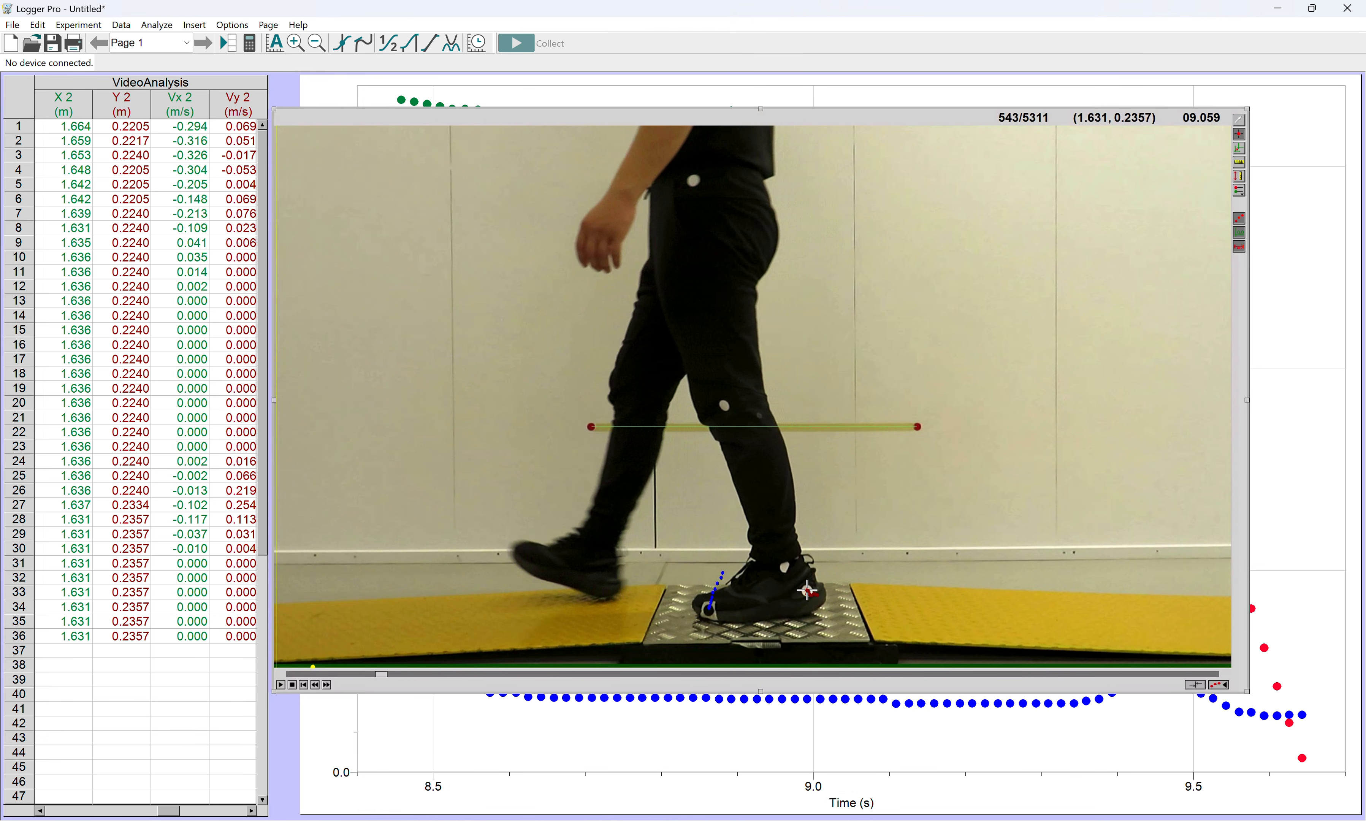
click(808, 591)
click(808, 591)
click(808, 591)
click(807, 591)
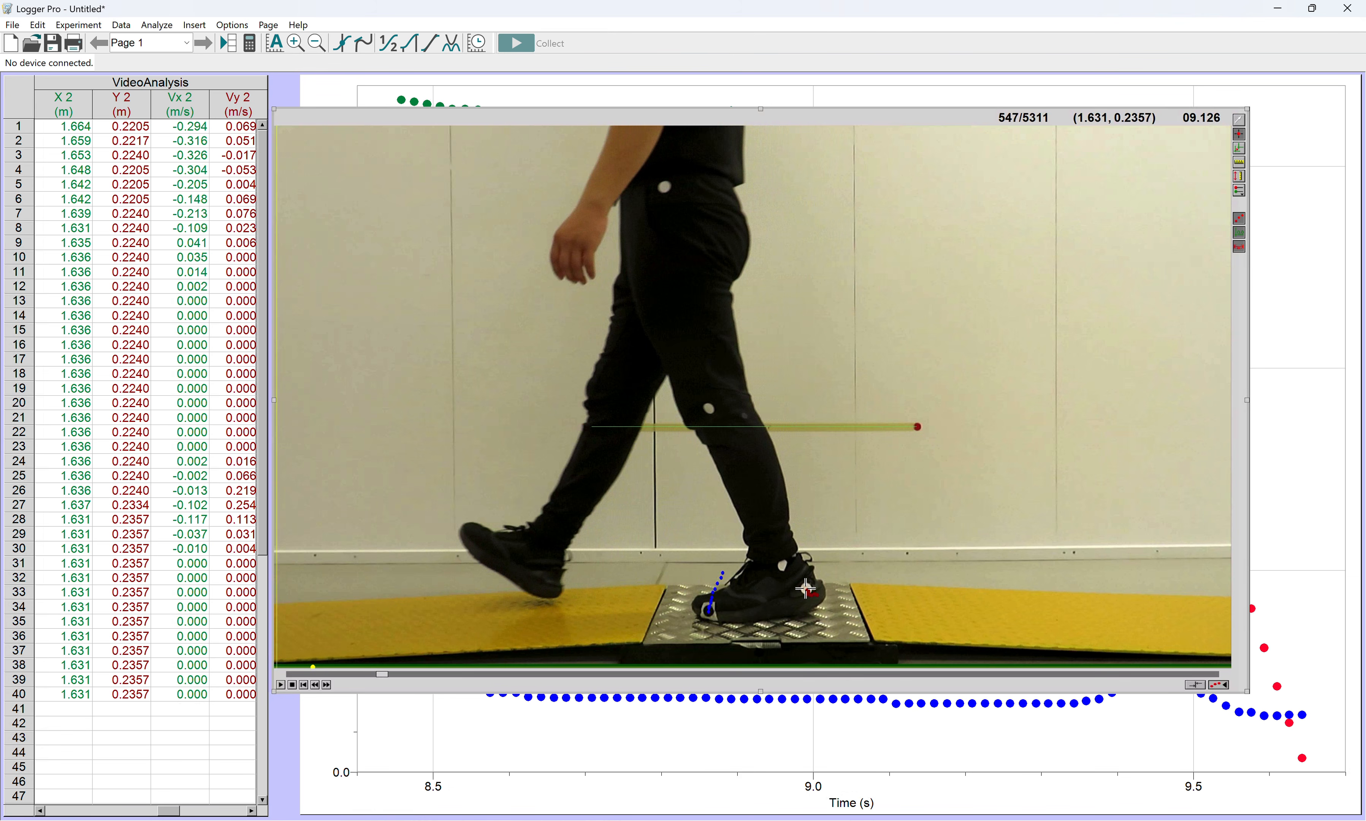
Mark the heel marker in frames 547 to 556, while the heel begins to lift off the metal plate.
click(805, 587)
click(805, 587)
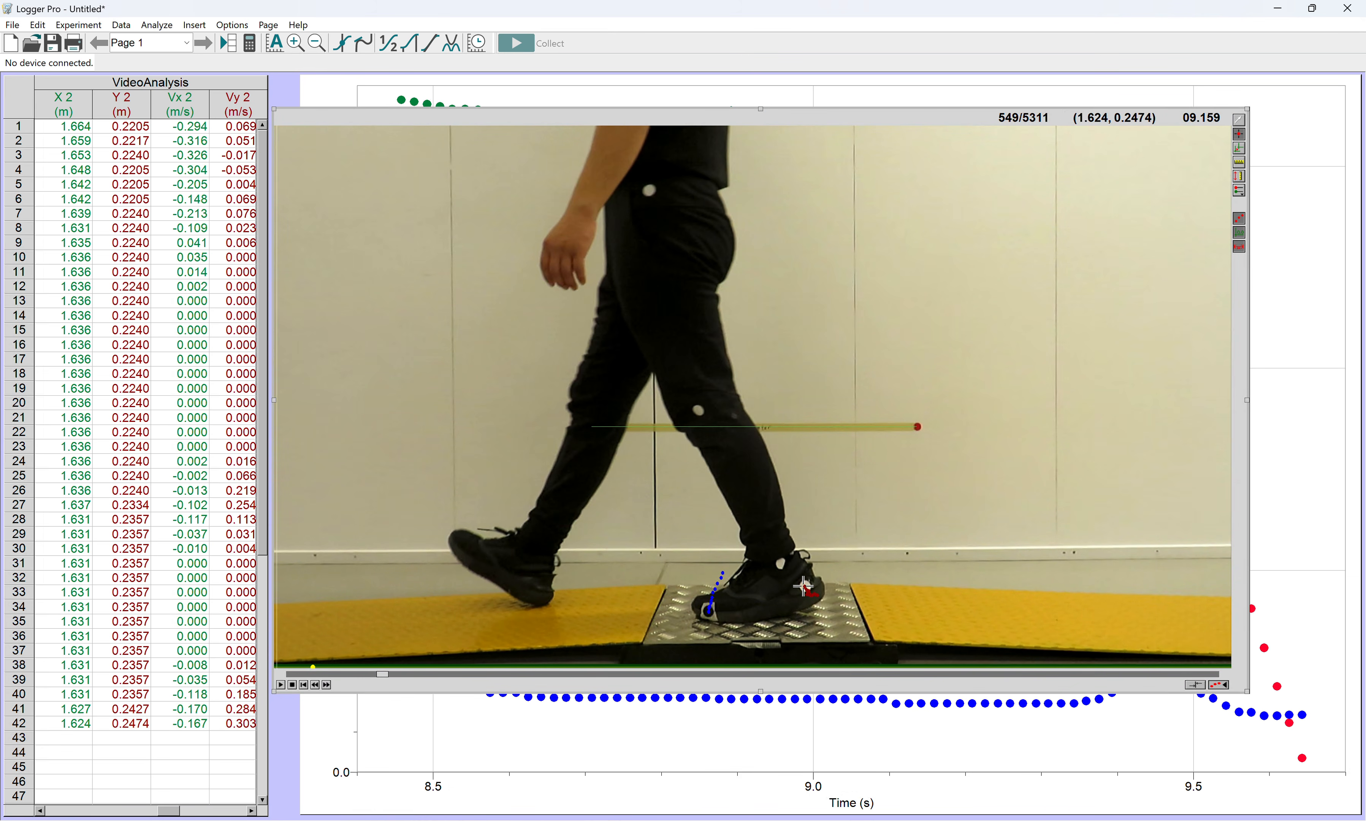
click(805, 588)
click(805, 588)
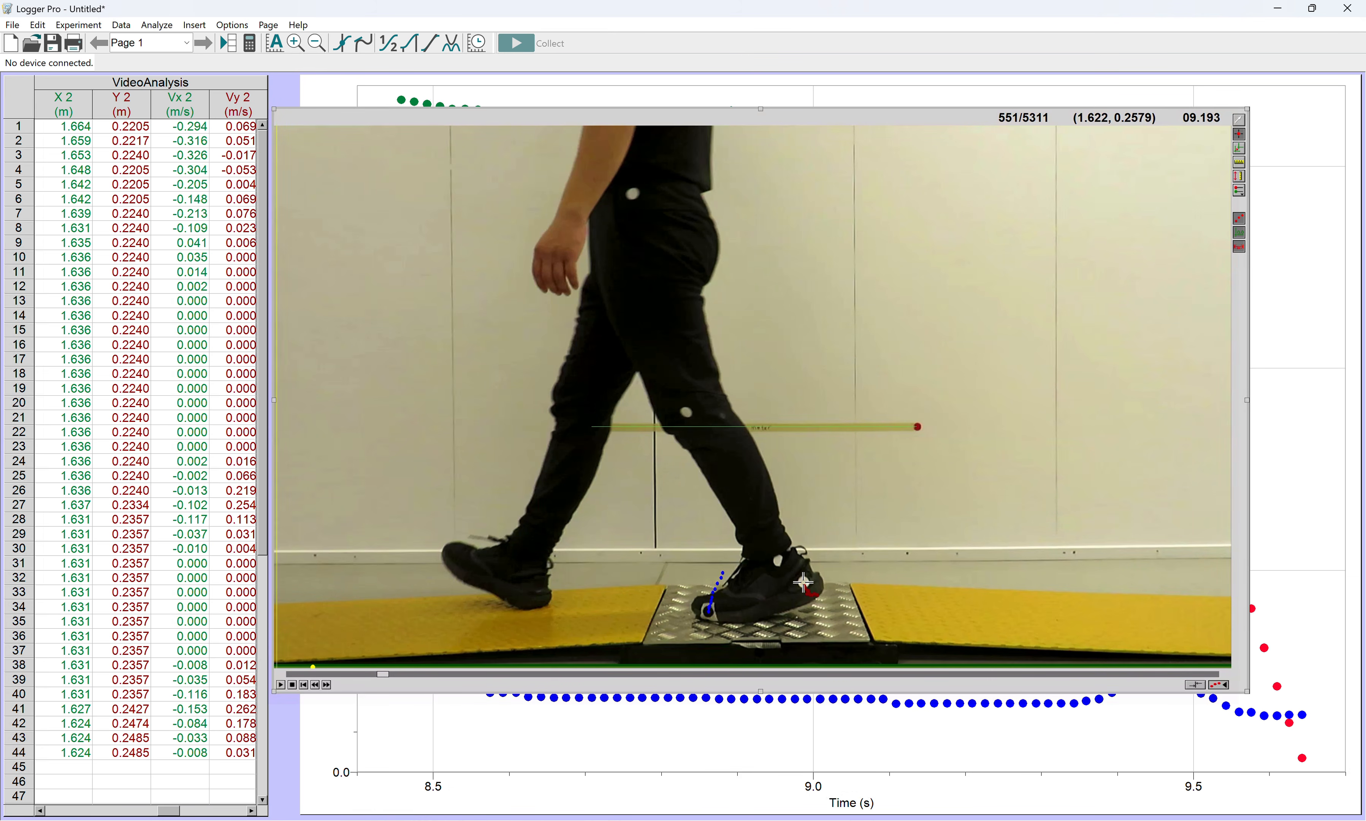
click(804, 580)
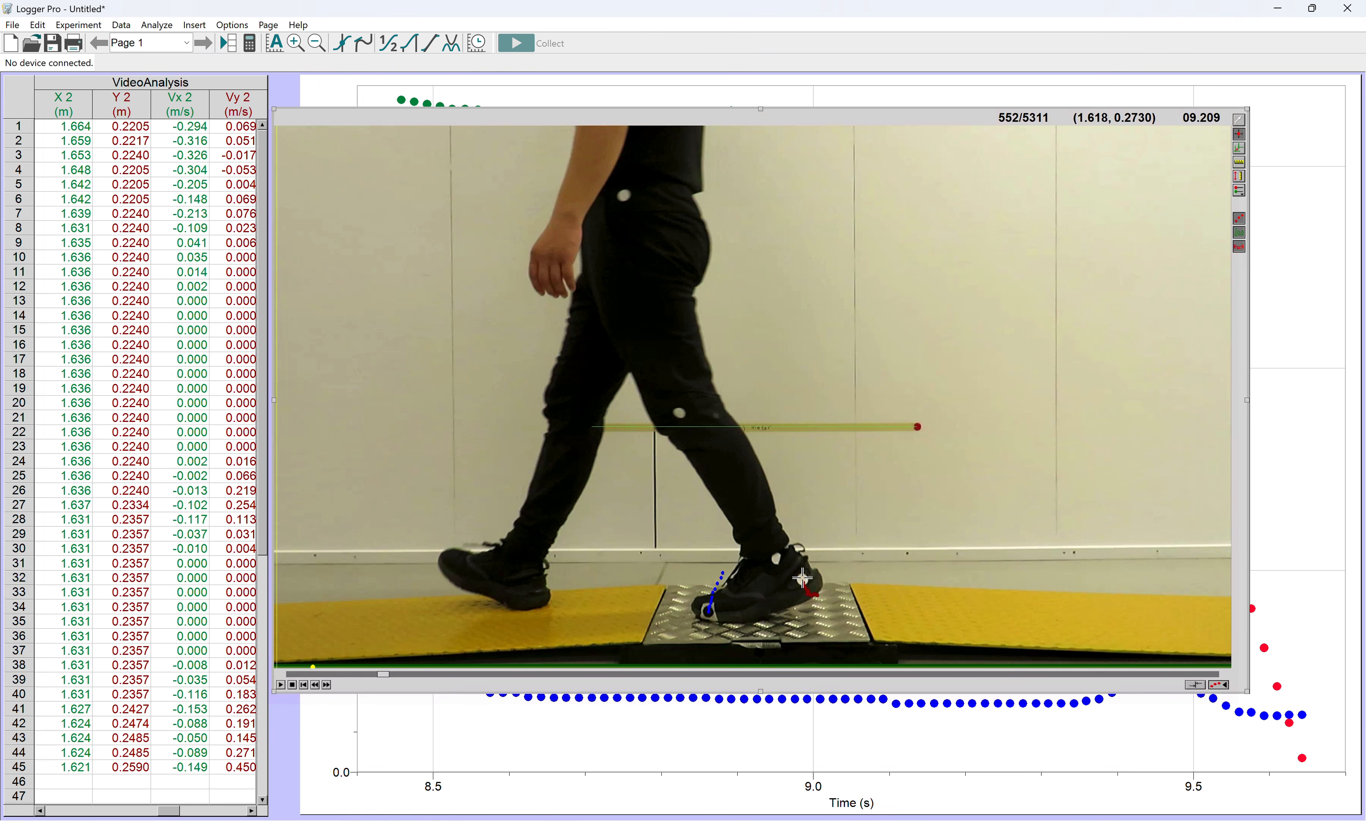
click(802, 578)
click(800, 576)
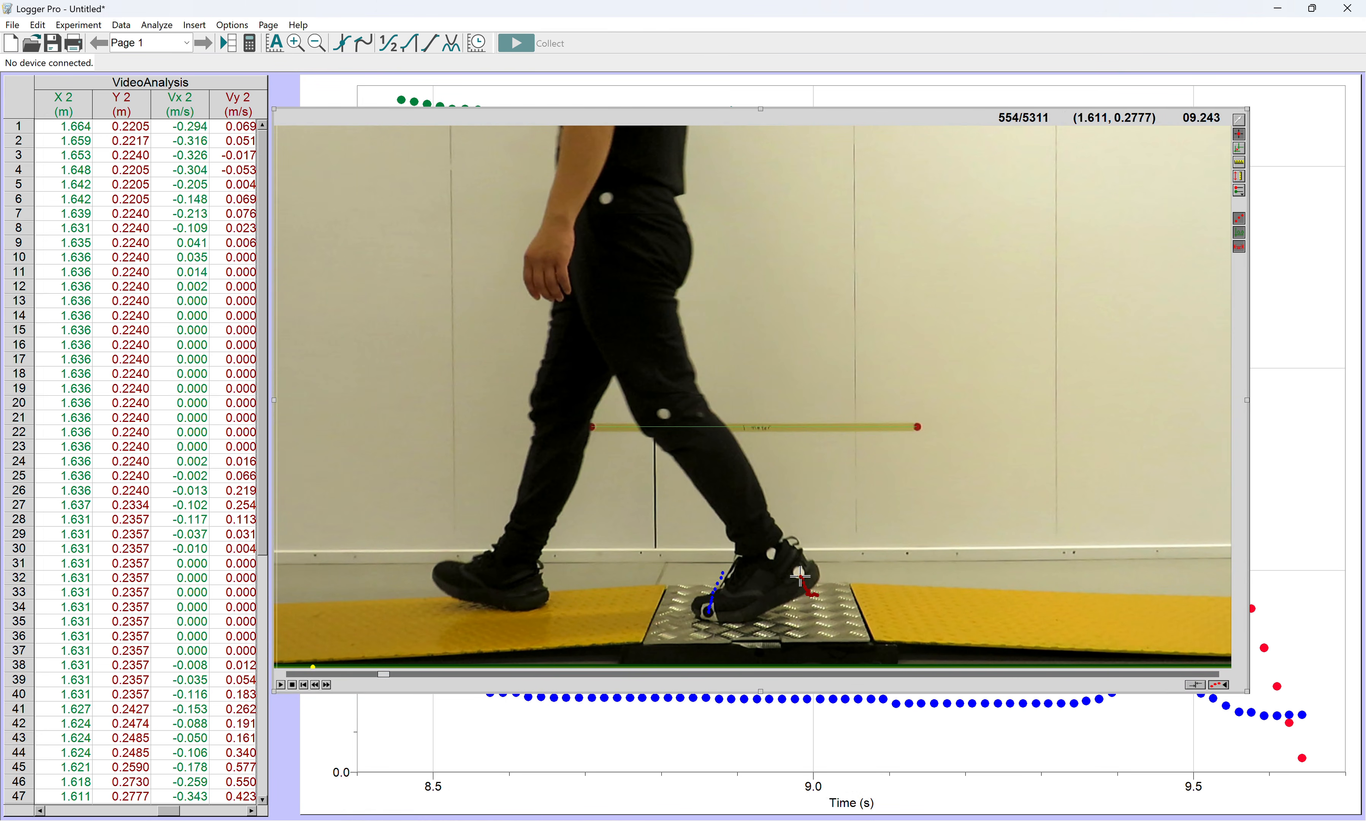
click(798, 572)
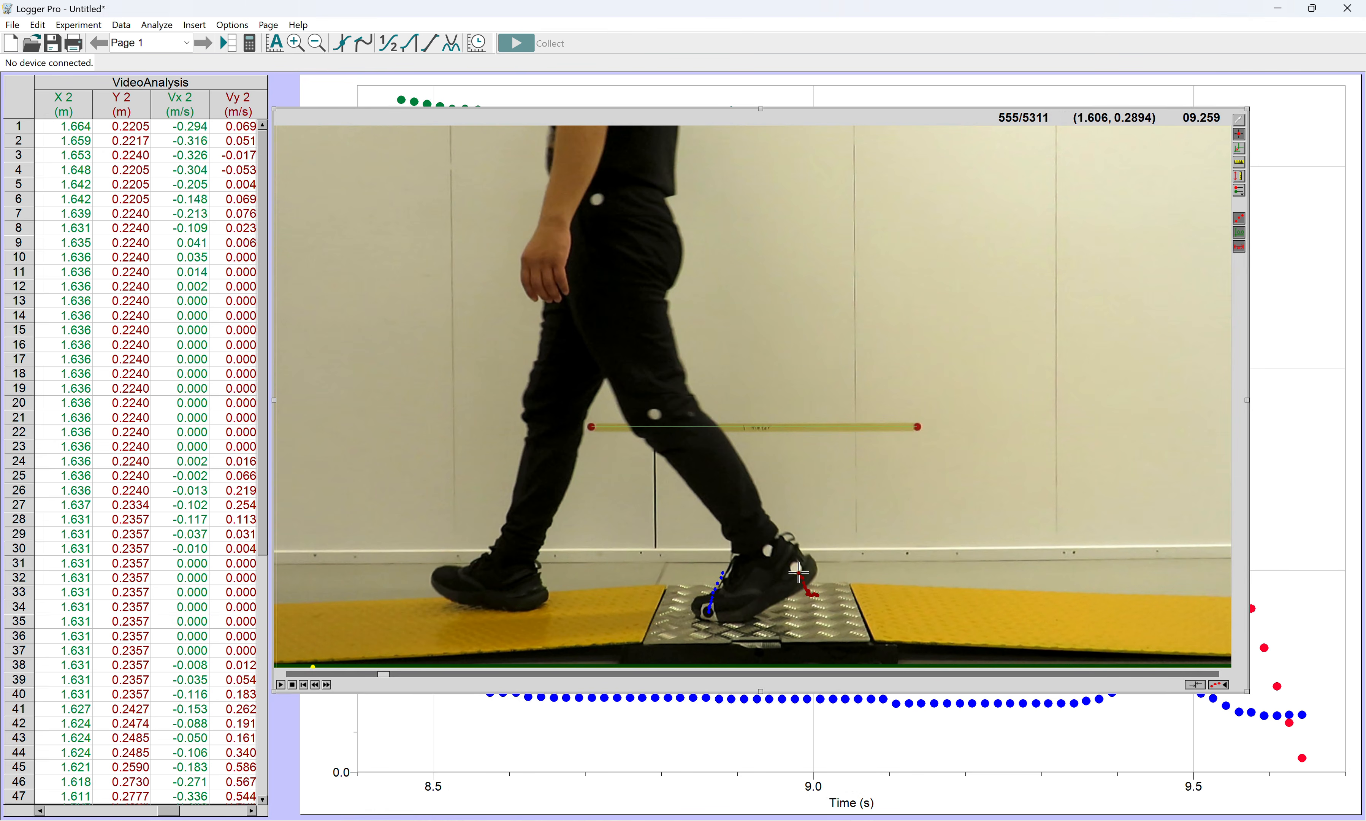
click(795, 569)
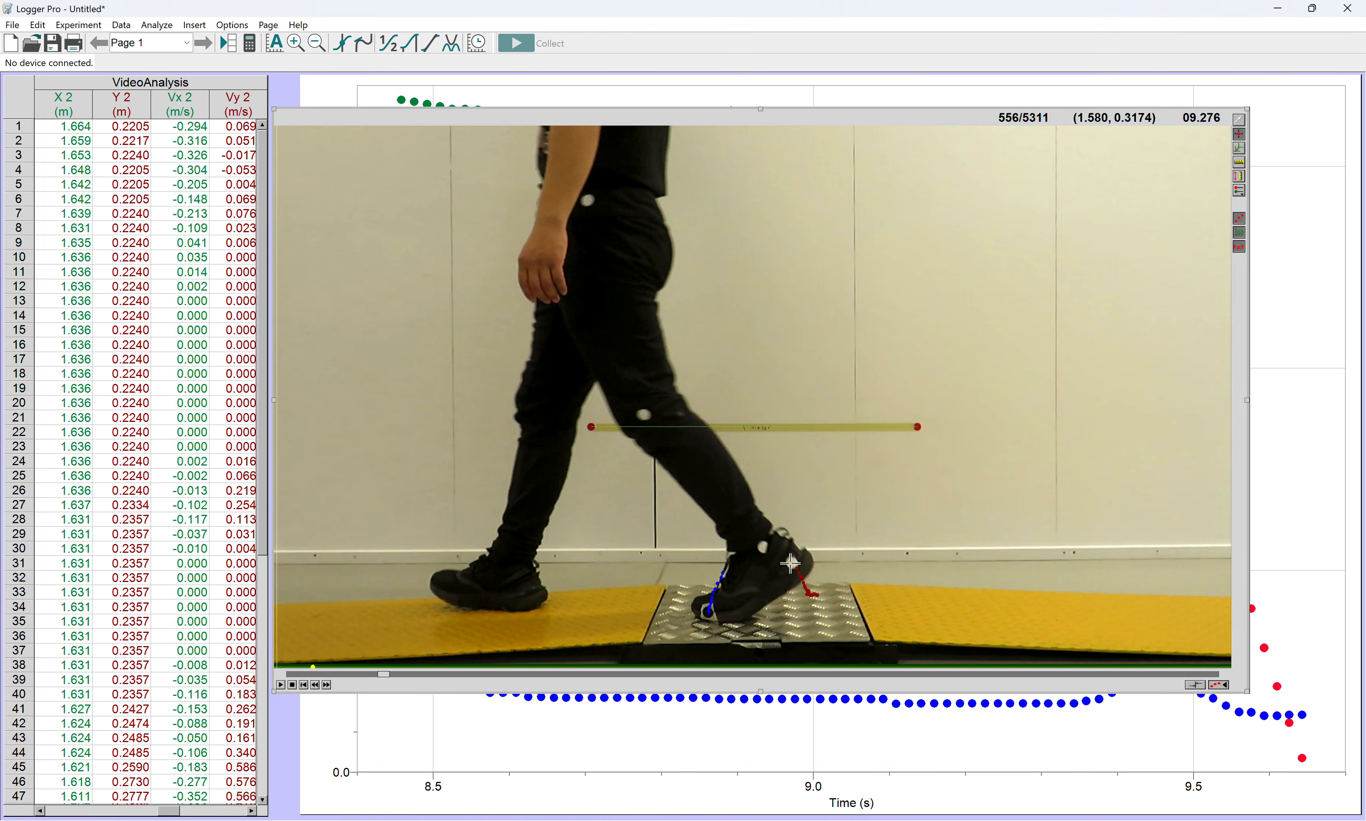
click(792, 562)
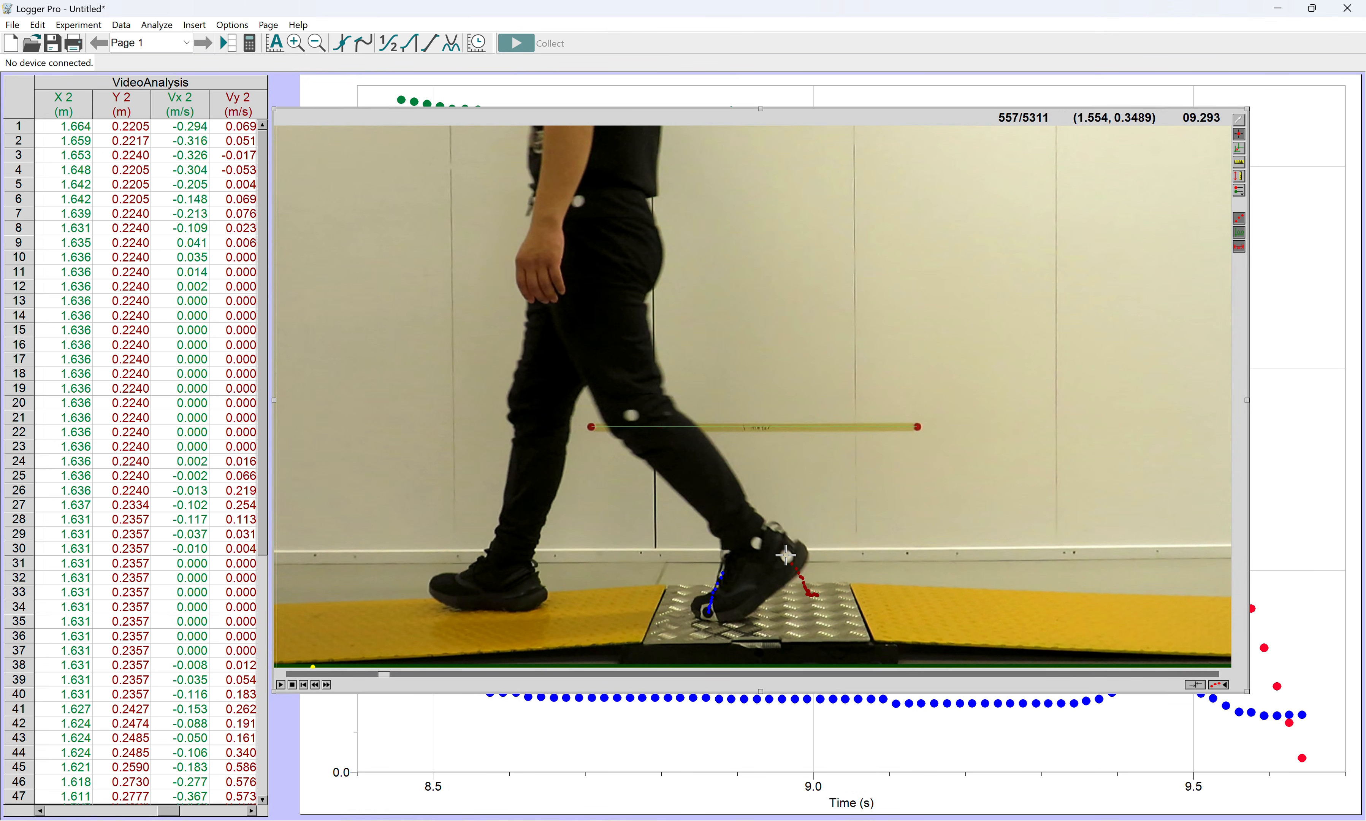
Track the heel marker through frames 557 to 565, while the shoe pushes off and leaves the plate.
click(786, 556)
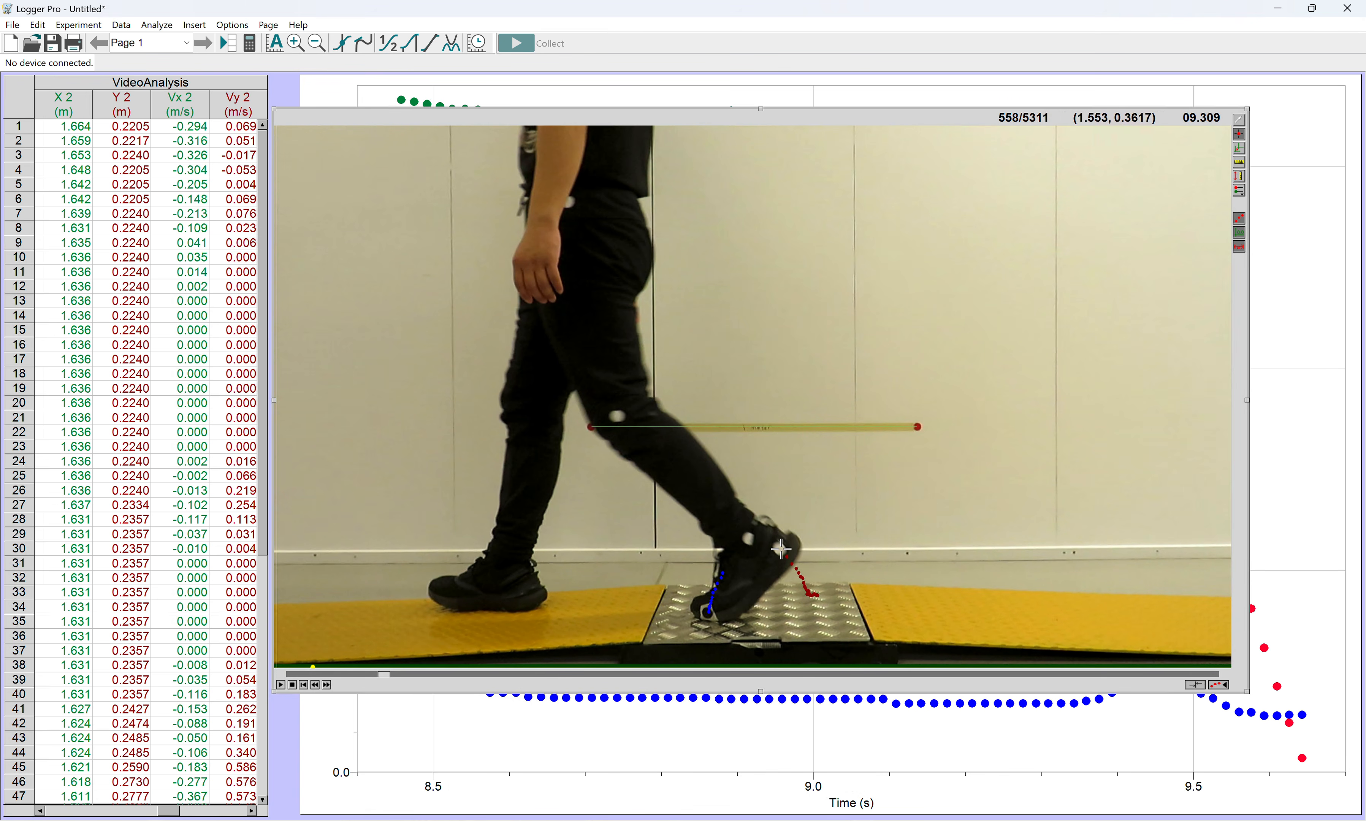
click(779, 548)
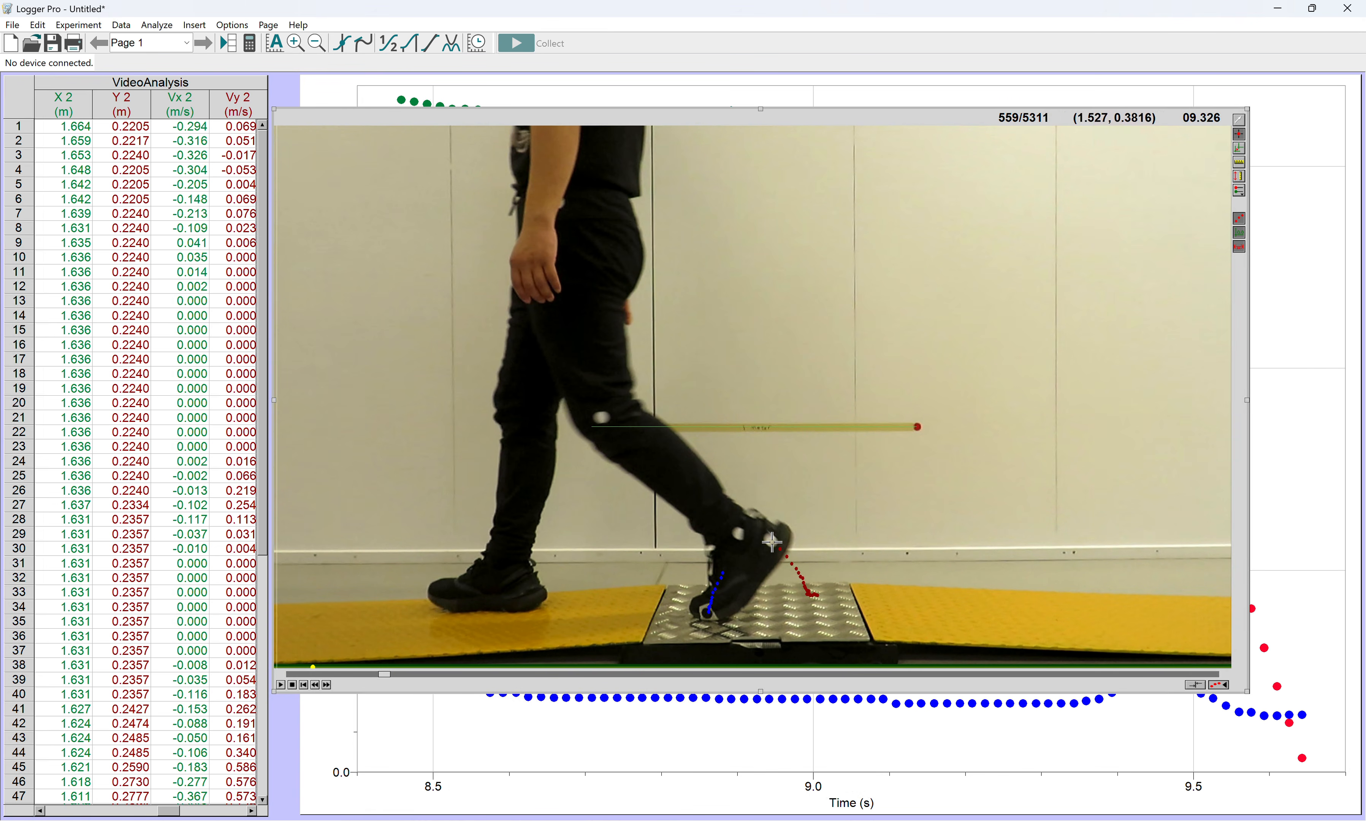
click(770, 541)
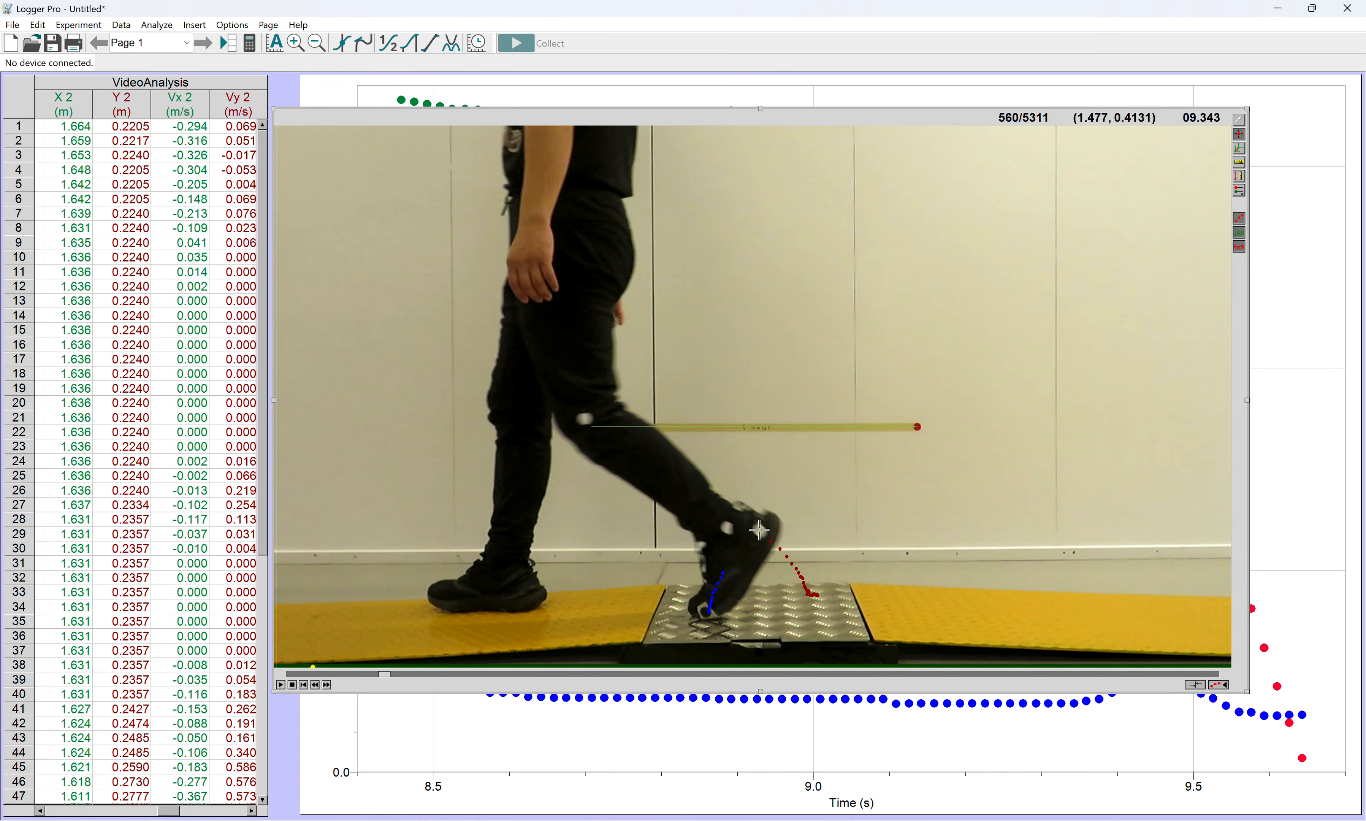
click(759, 530)
click(746, 522)
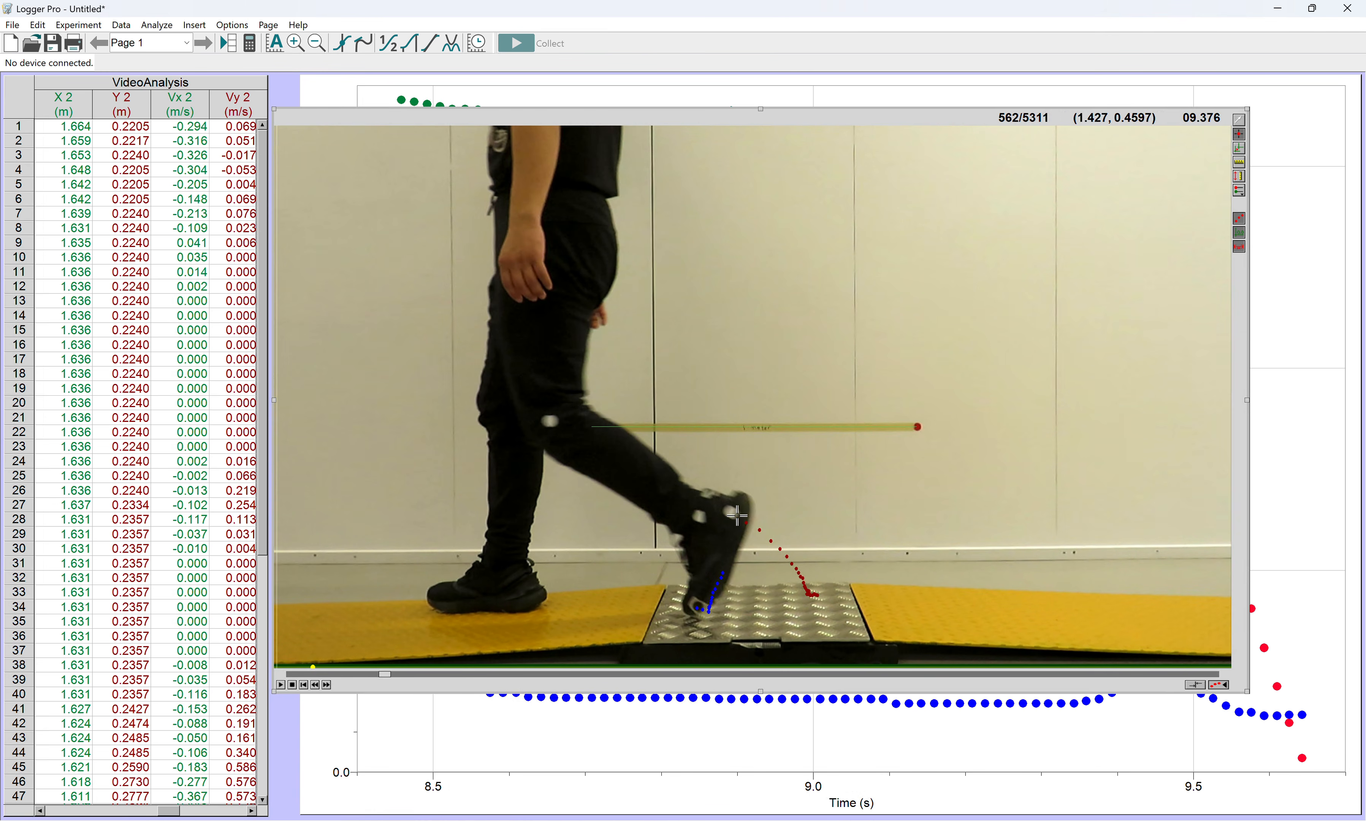
click(724, 510)
click(716, 506)
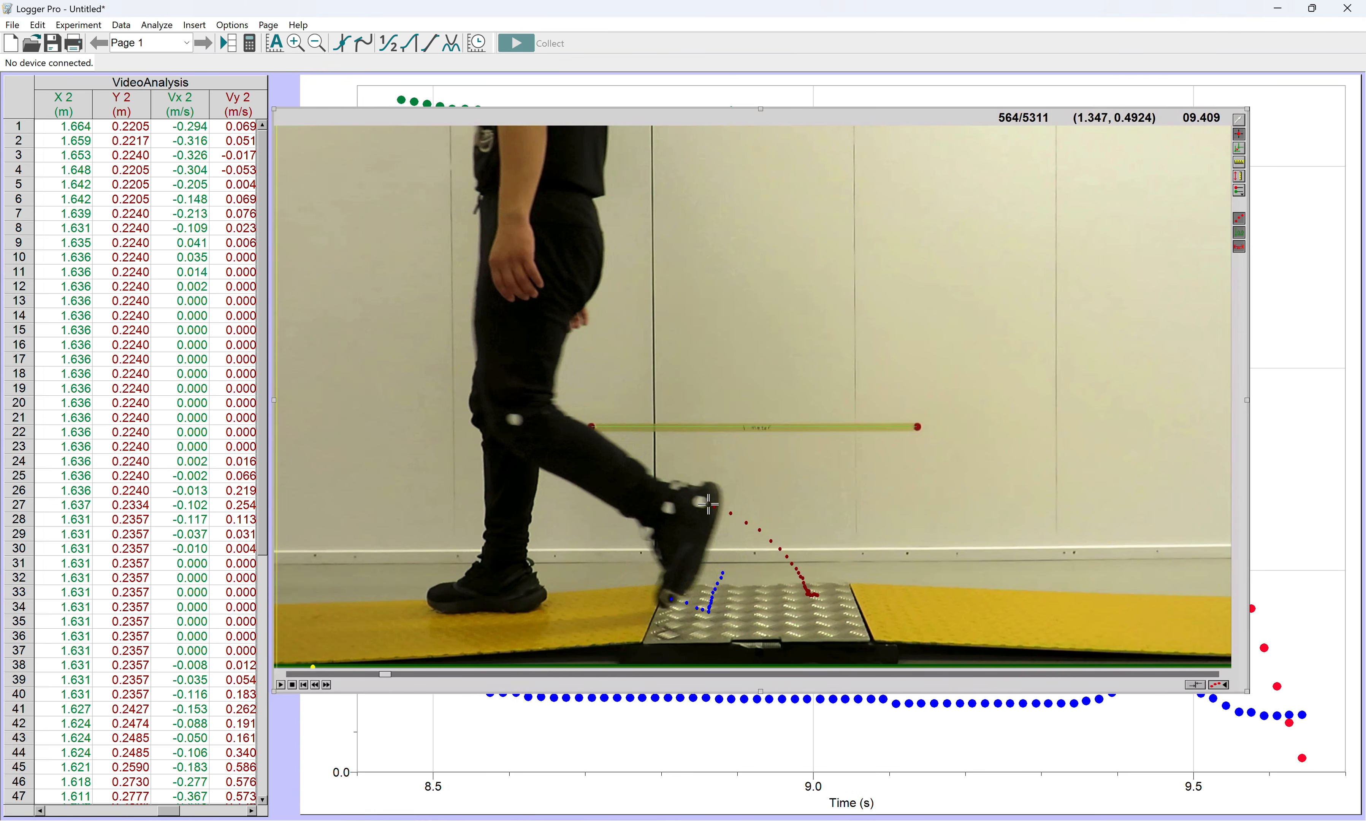
click(699, 501)
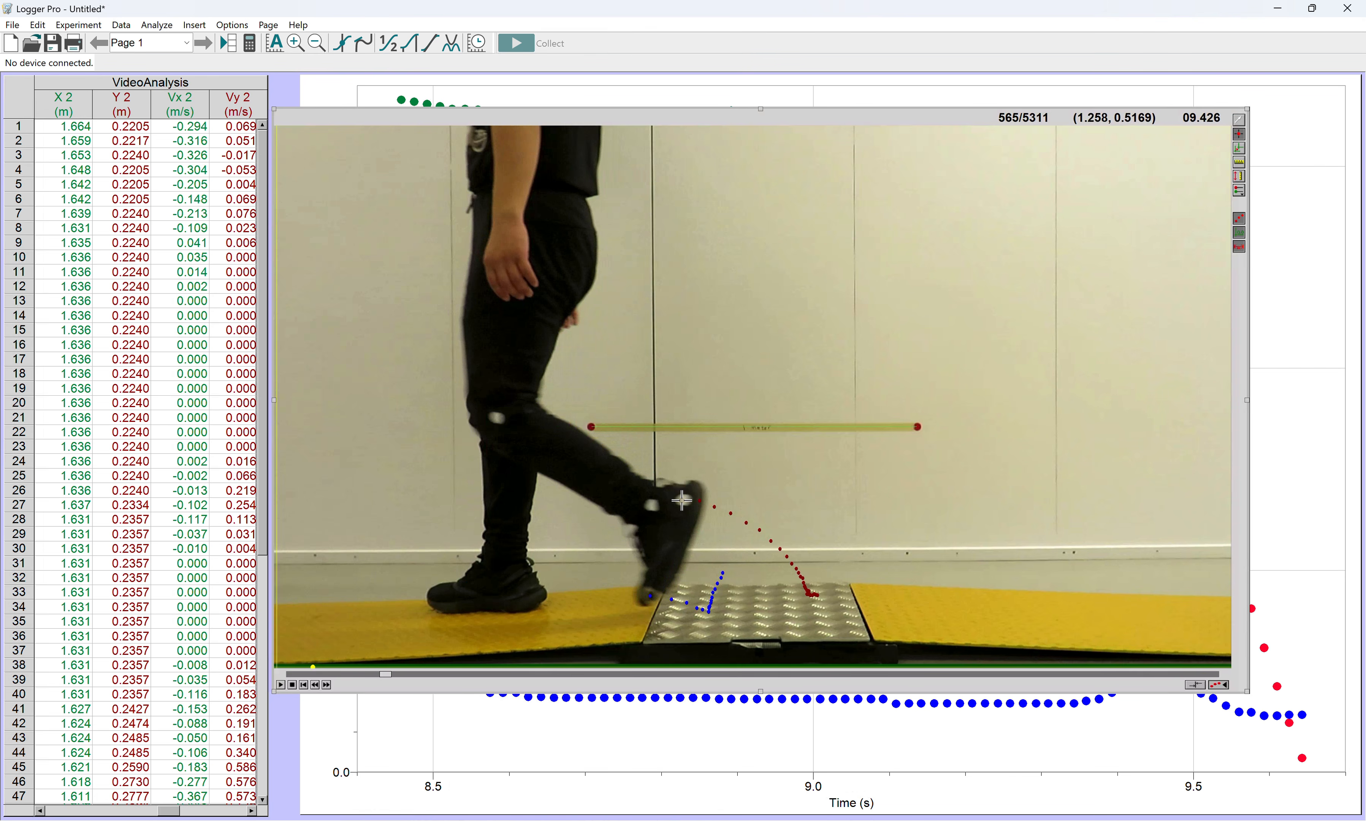
click(681, 501)
Mark the heel marker in frames 566 to 574, while the foot swings forward past the standing leg.
click(665, 501)
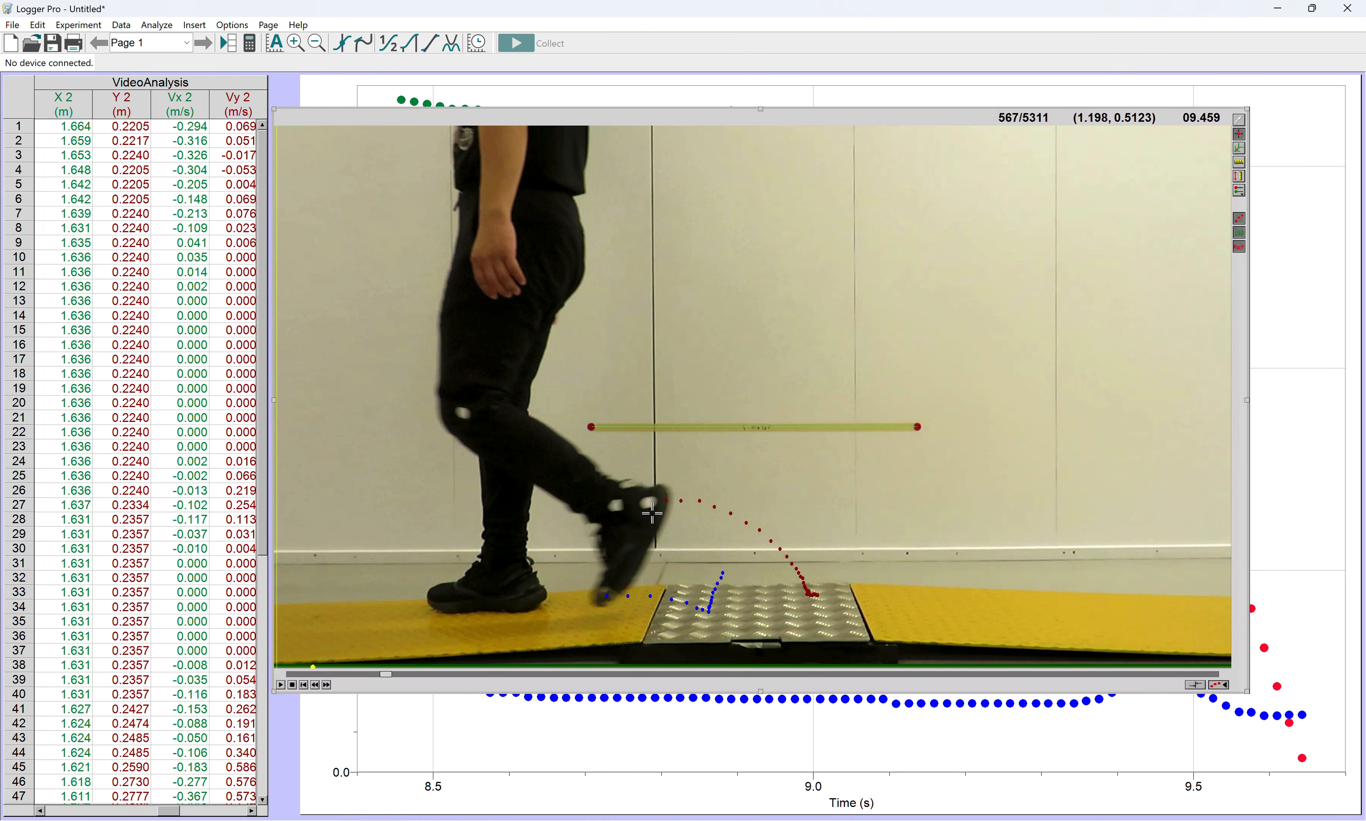
click(647, 503)
click(628, 507)
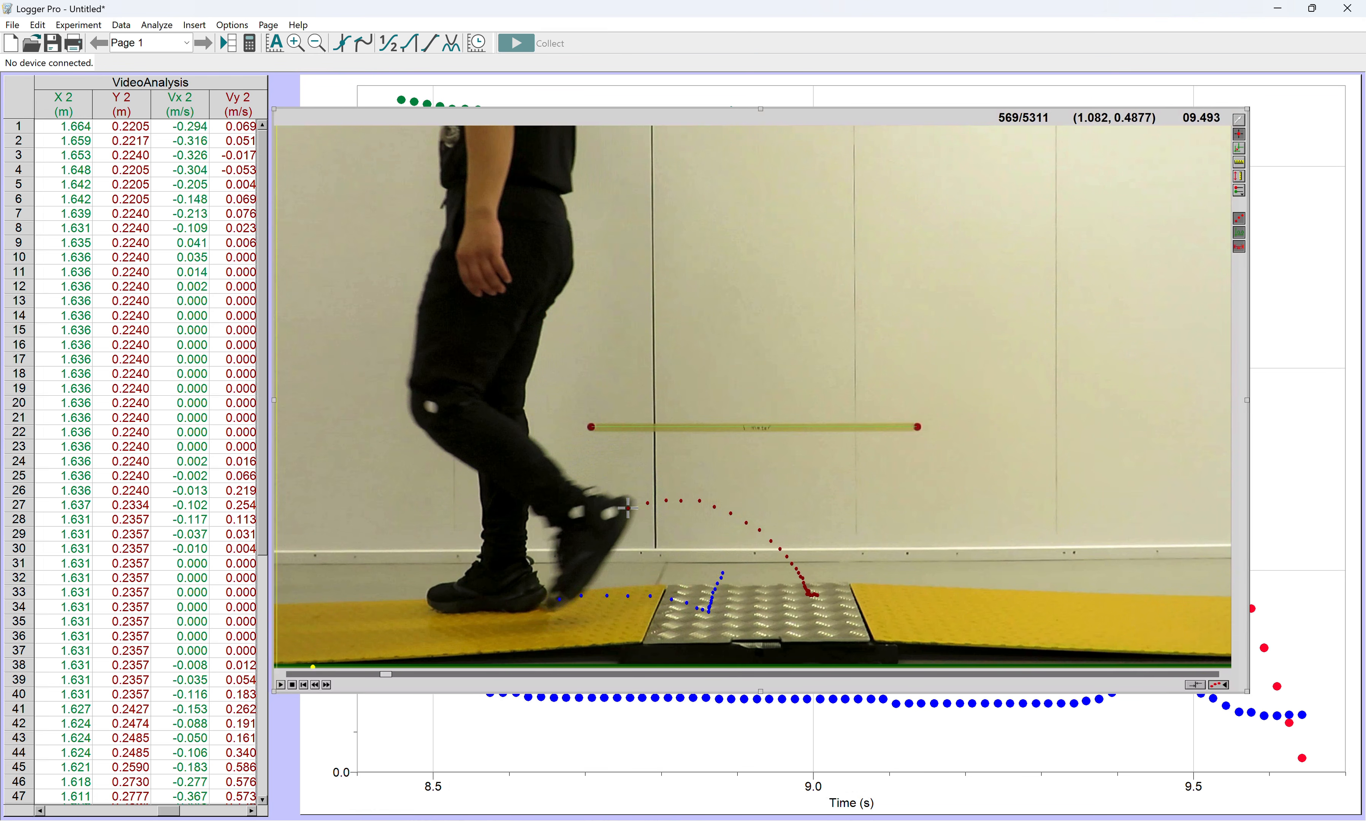
click(608, 513)
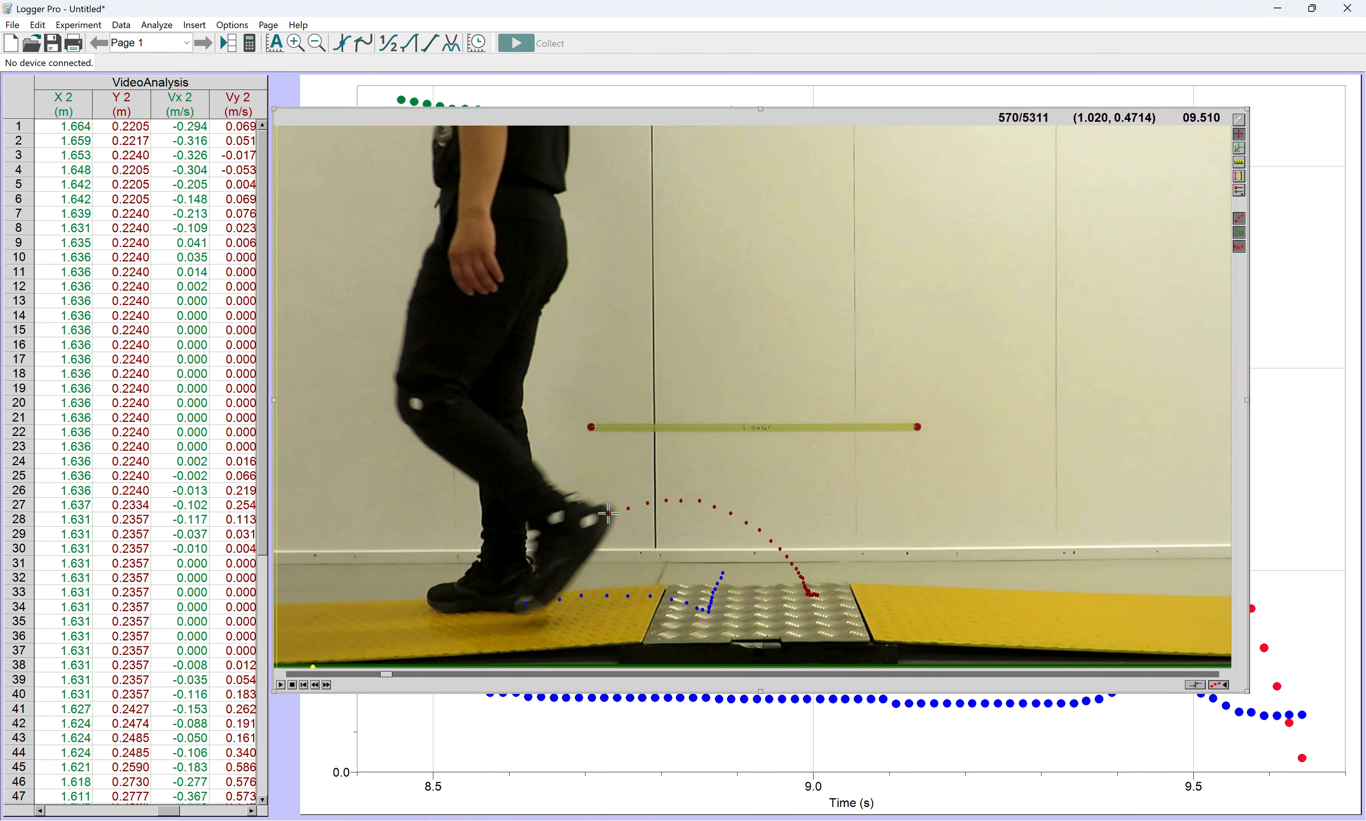
click(588, 522)
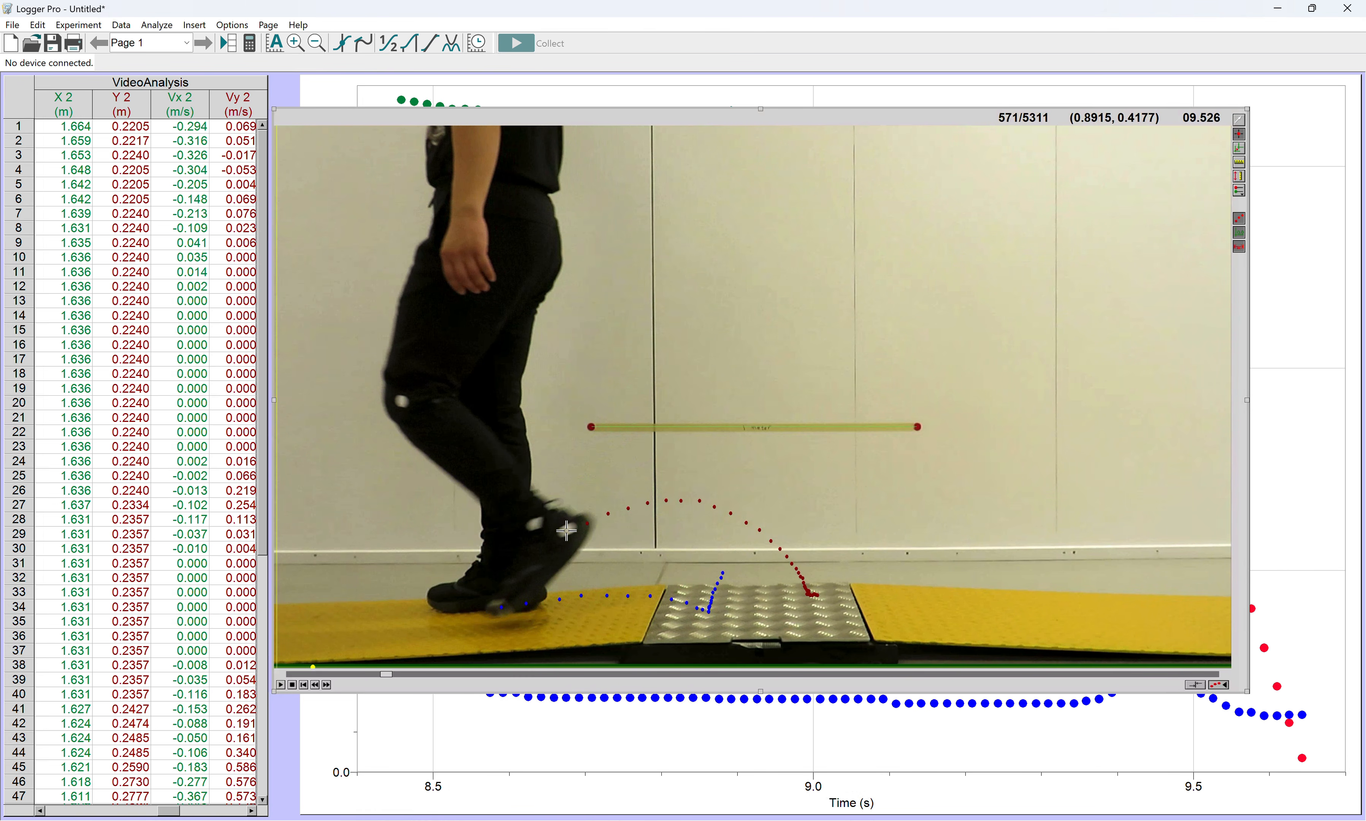
click(566, 531)
click(544, 540)
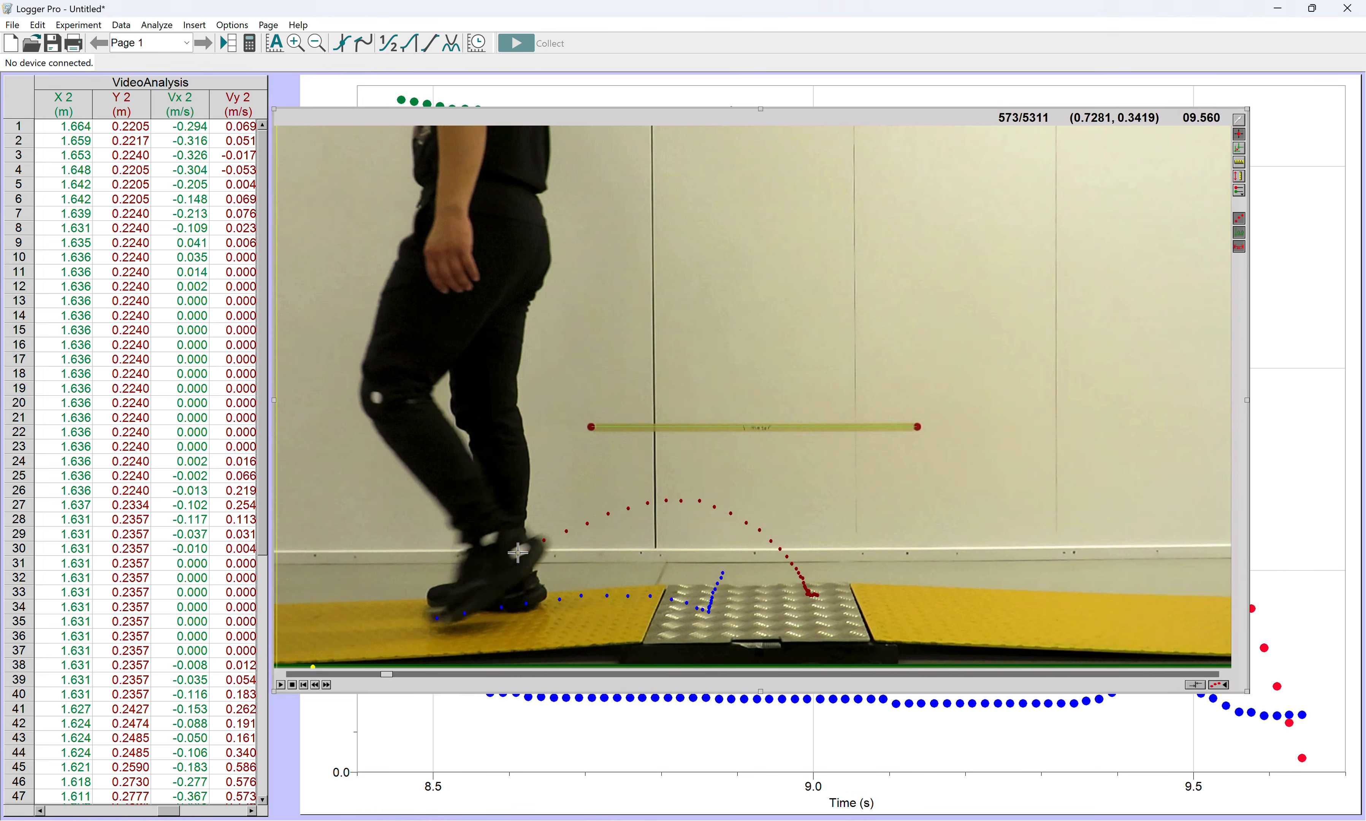
click(517, 552)
click(493, 560)
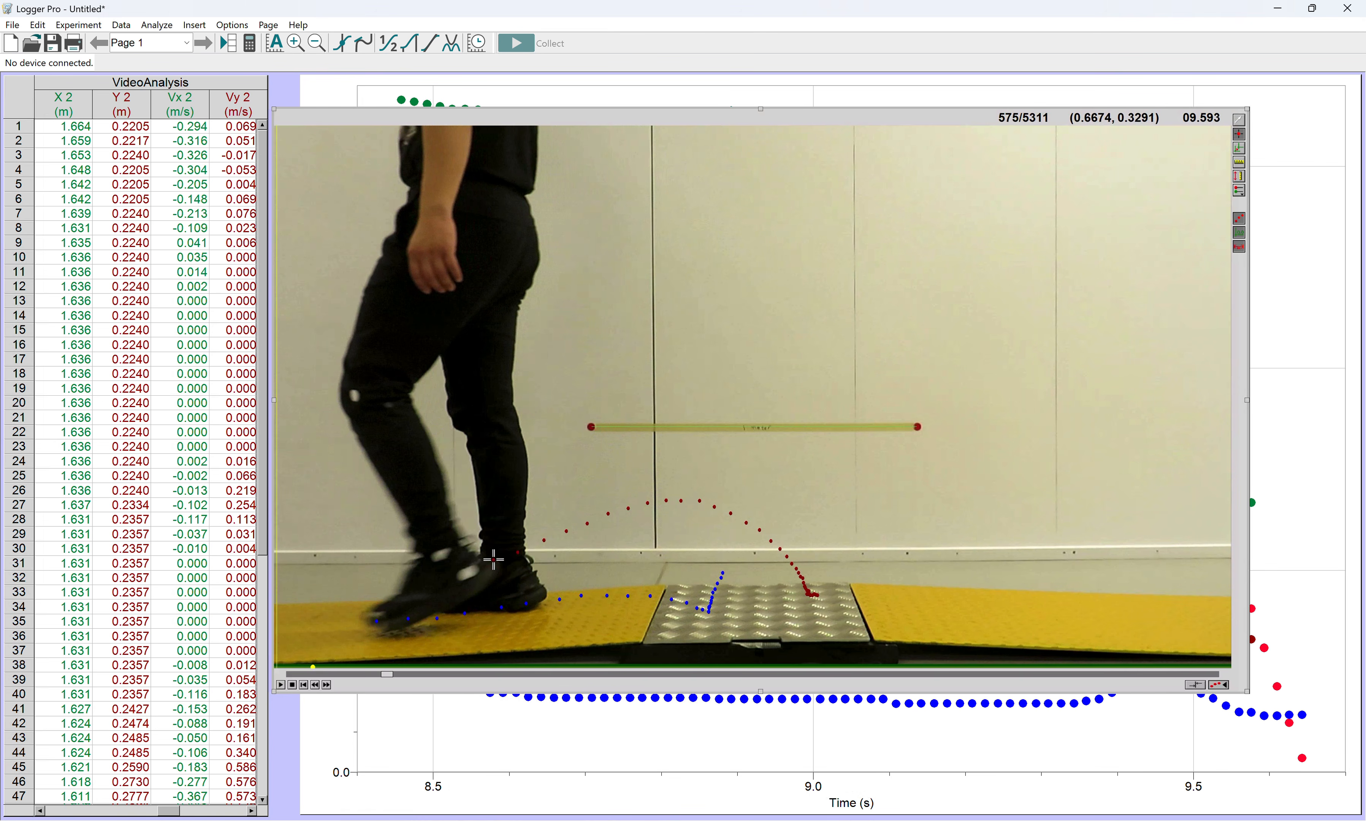
Track the heel marker through frames 575 to 581, until the foot reaches the edge of the picture.
click(464, 575)
click(438, 583)
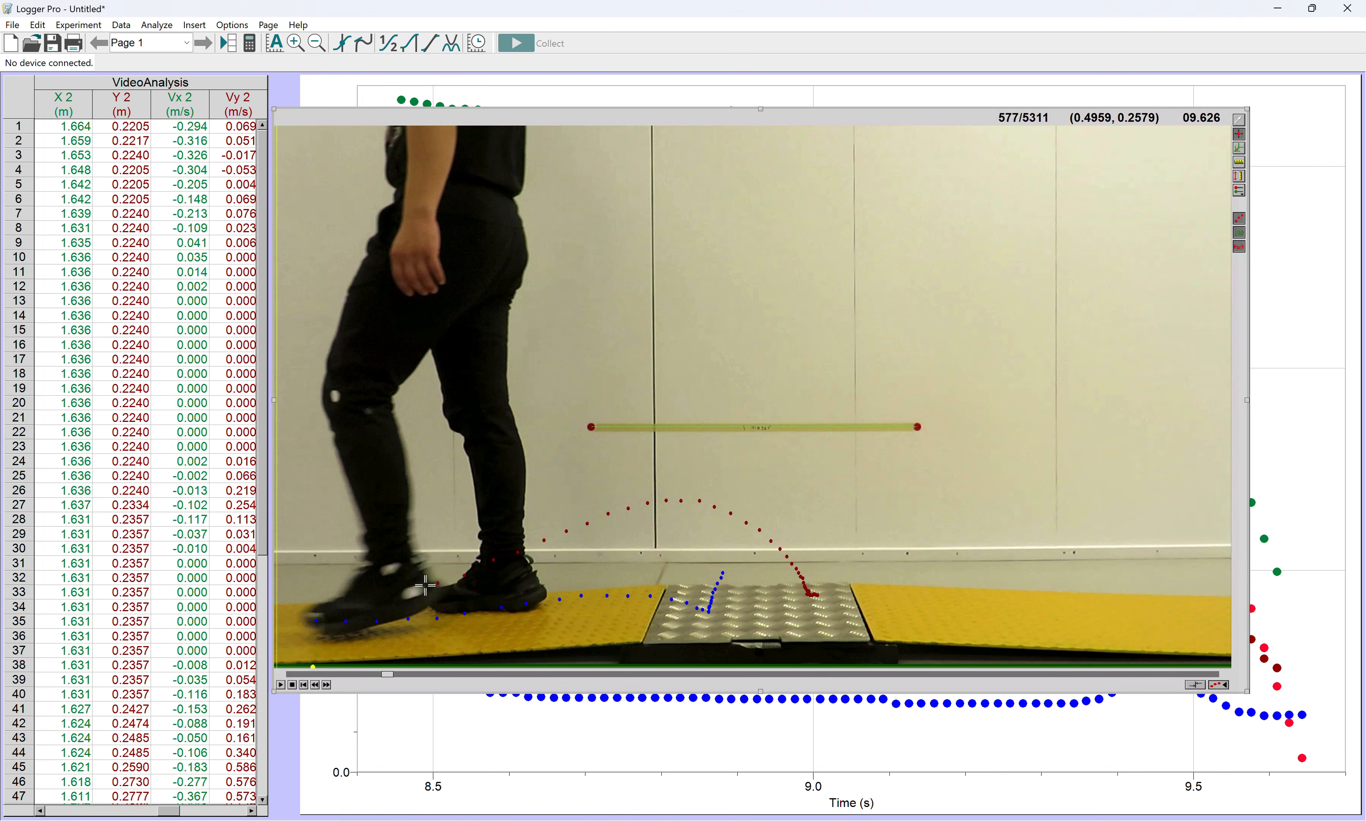
click(409, 594)
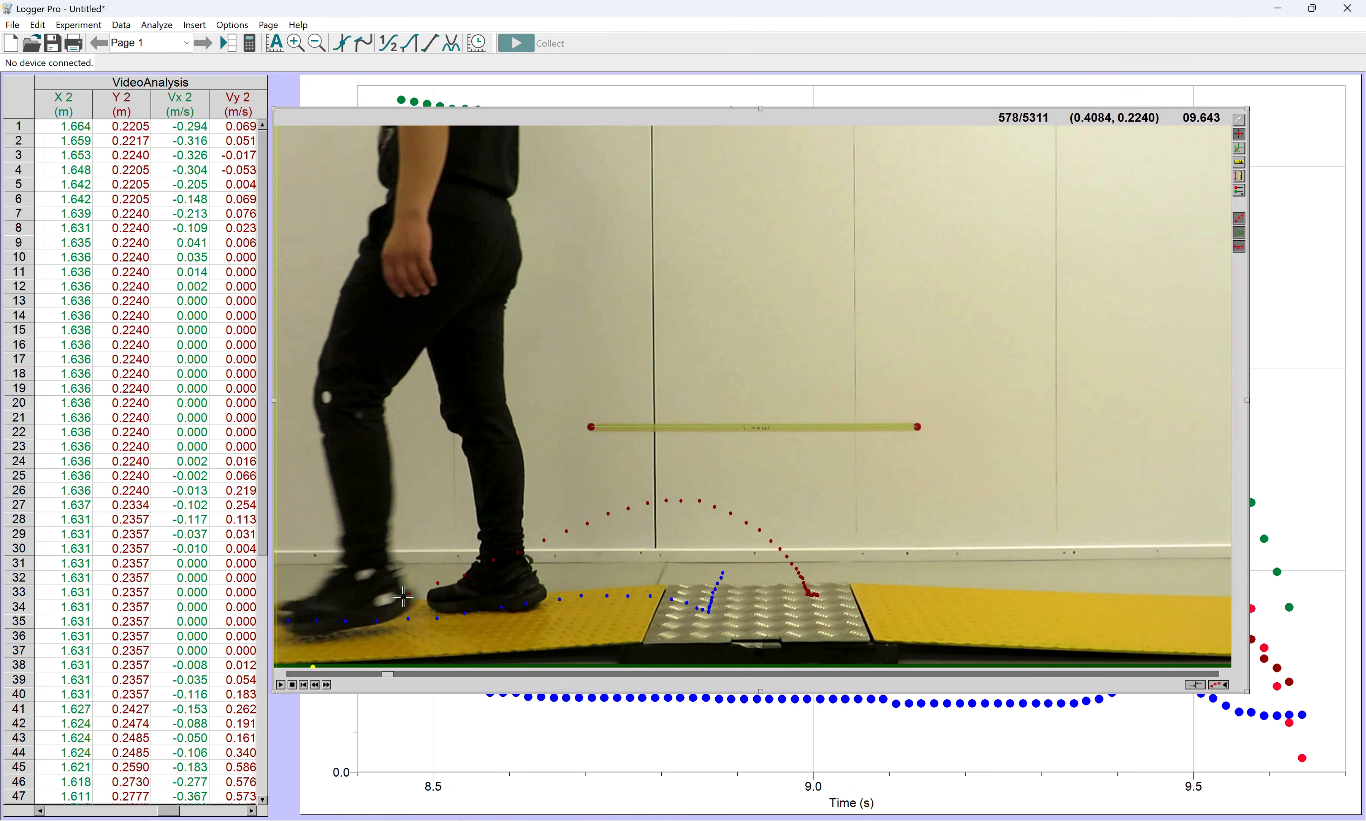
click(383, 600)
click(357, 607)
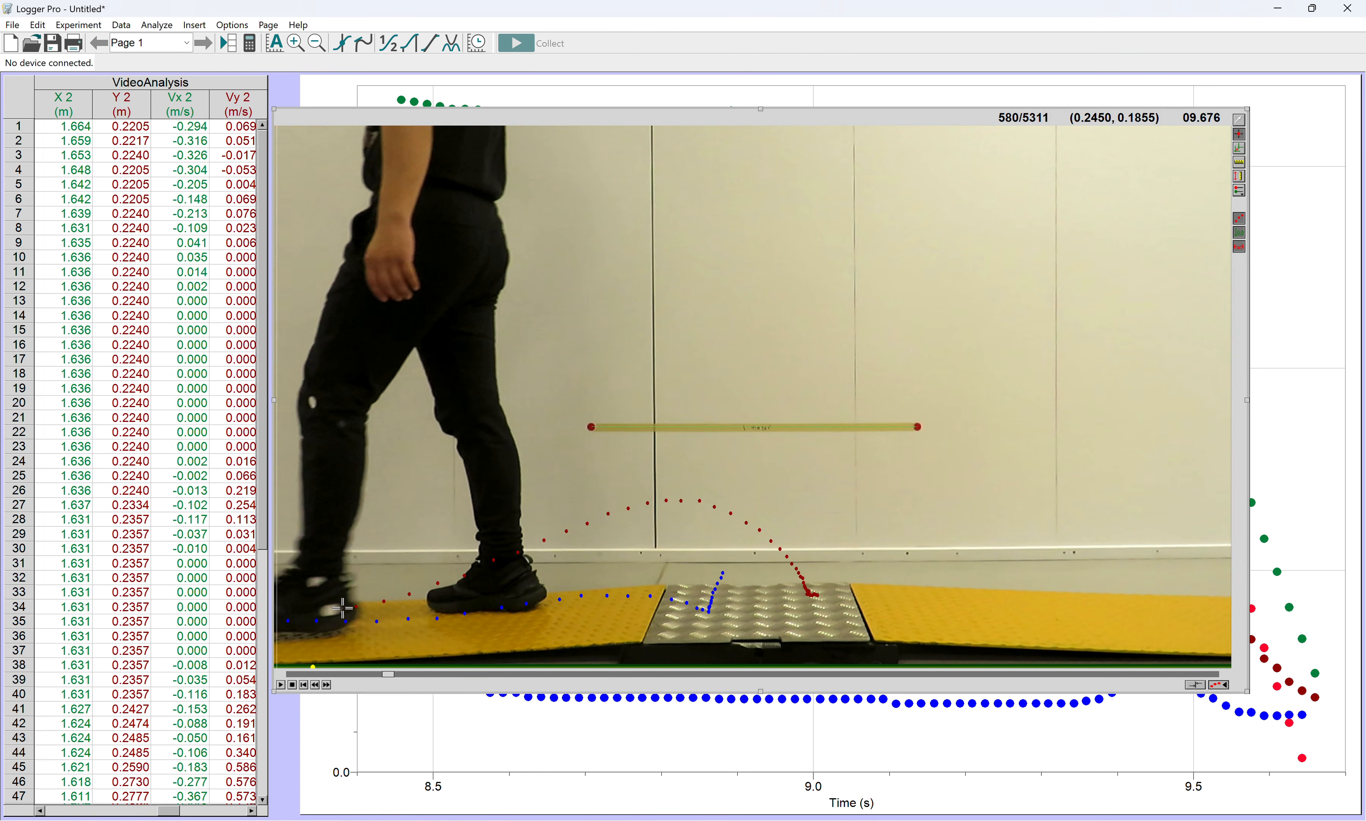
click(328, 611)
click(304, 614)
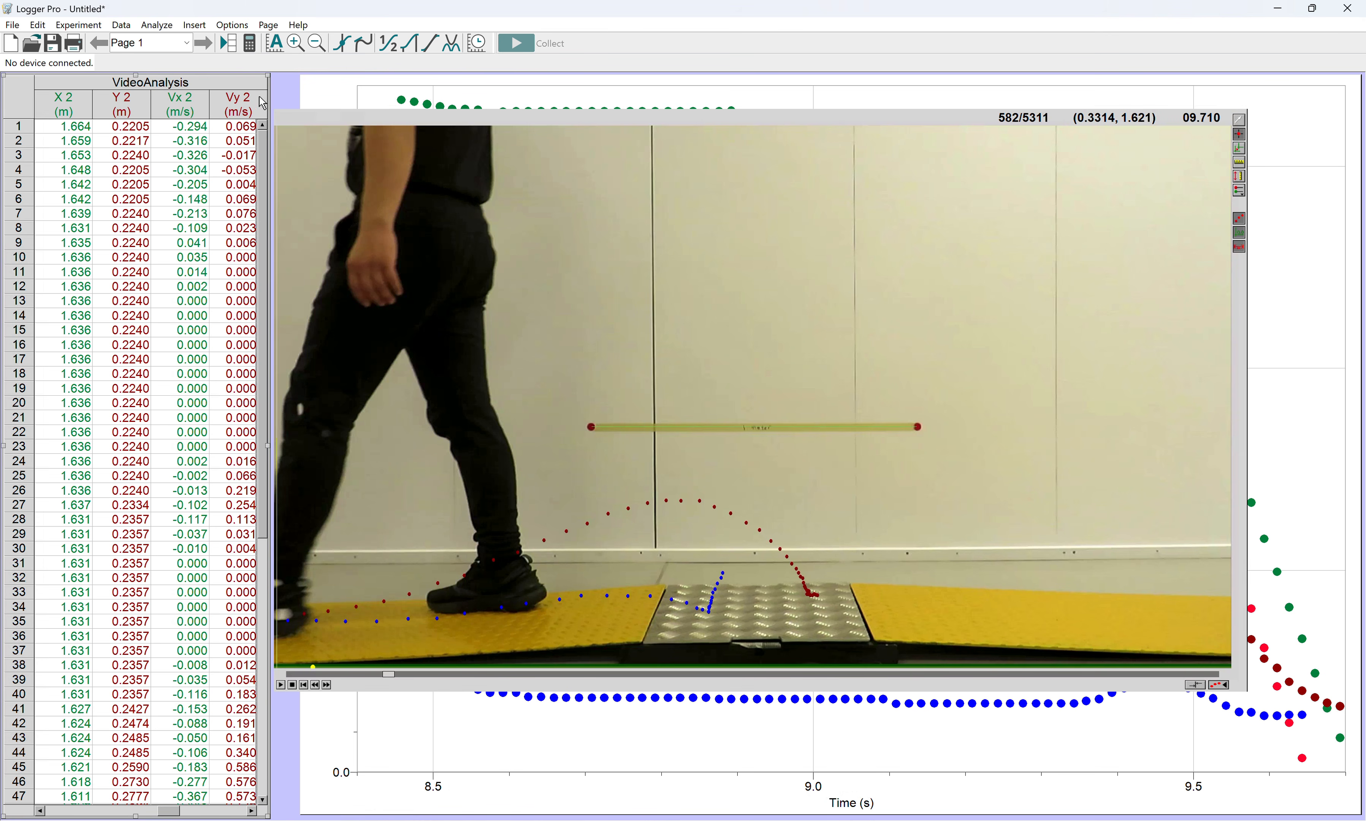
Bring the graph in front of the movie and examine the plotted positions of both point series and the vertical-axis column choices.
click(318, 89)
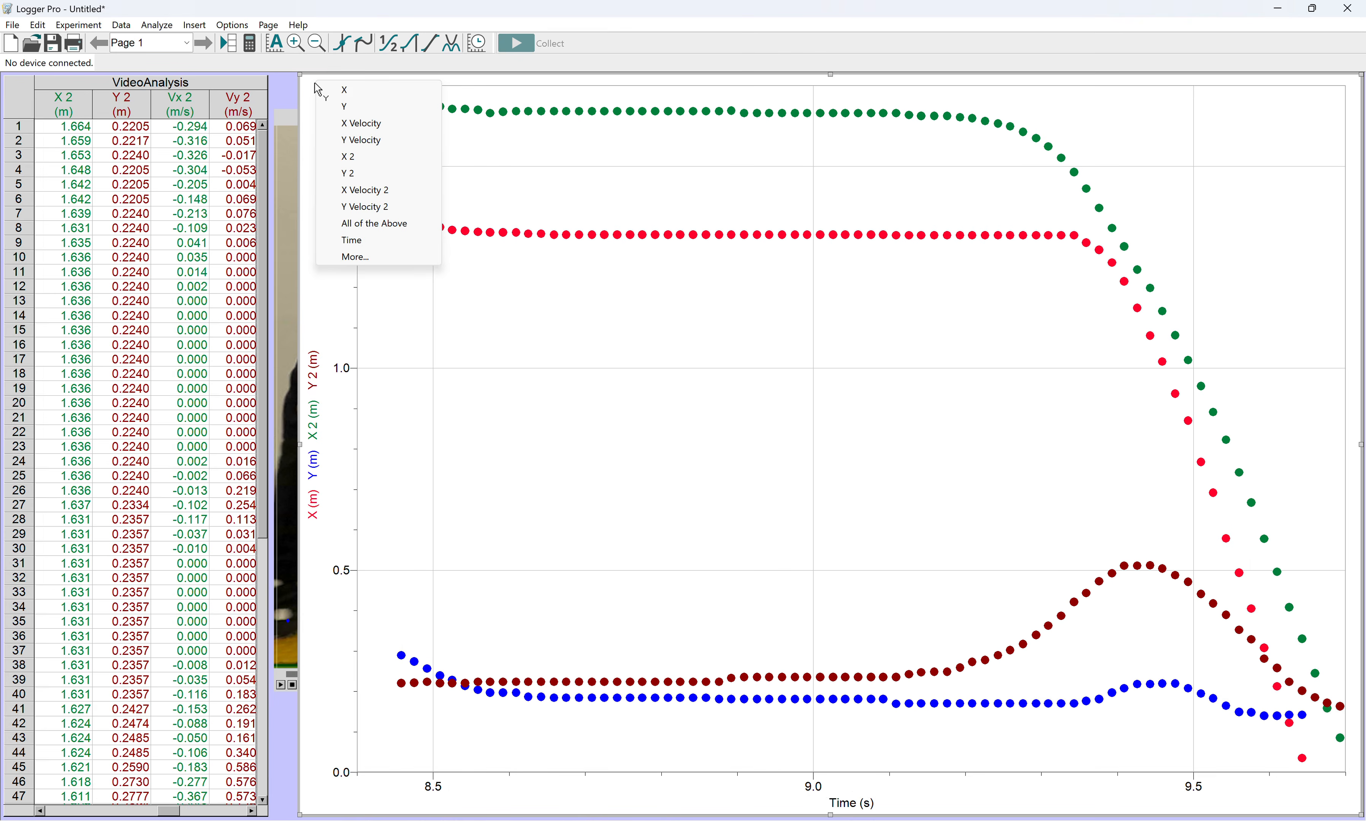
click(322, 321)
click(327, 244)
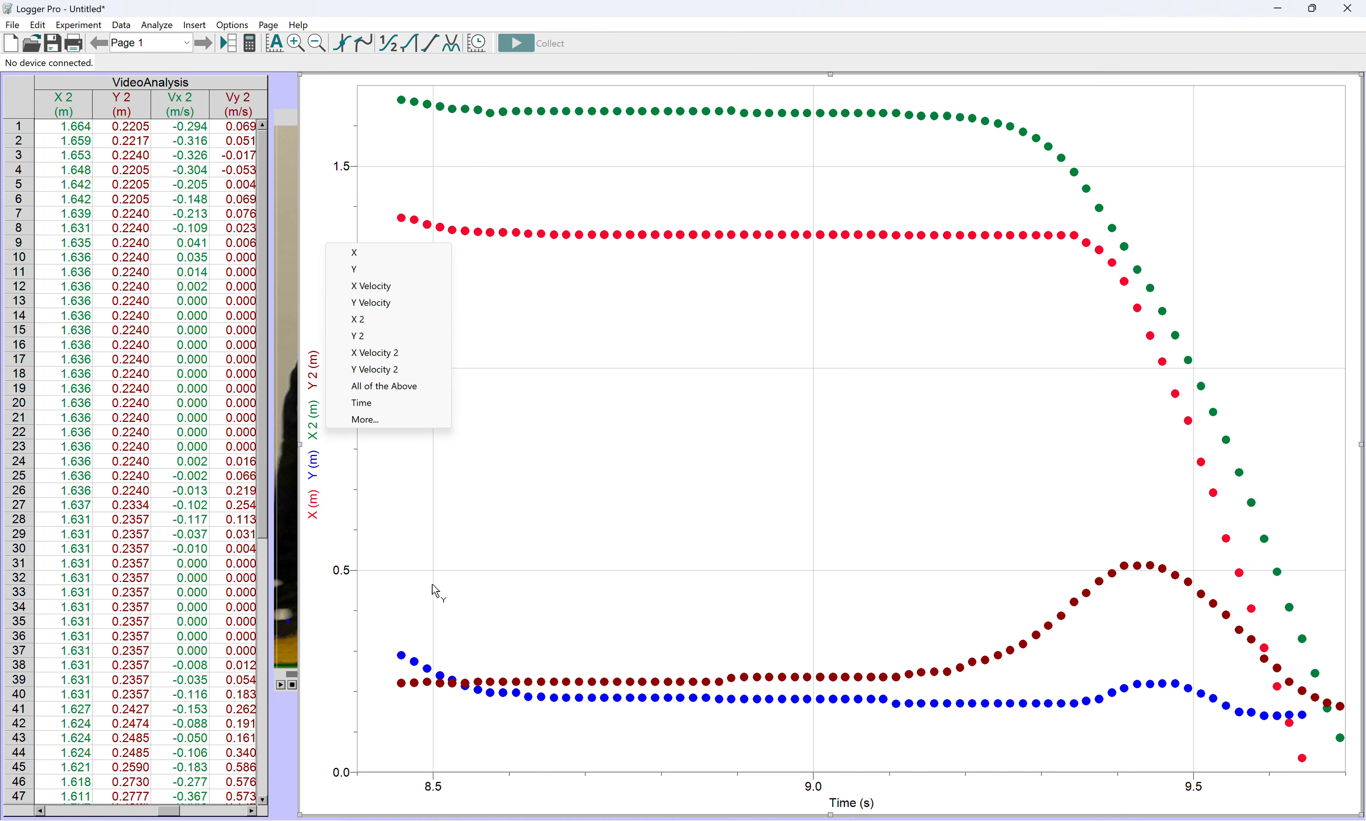
click(70, 107)
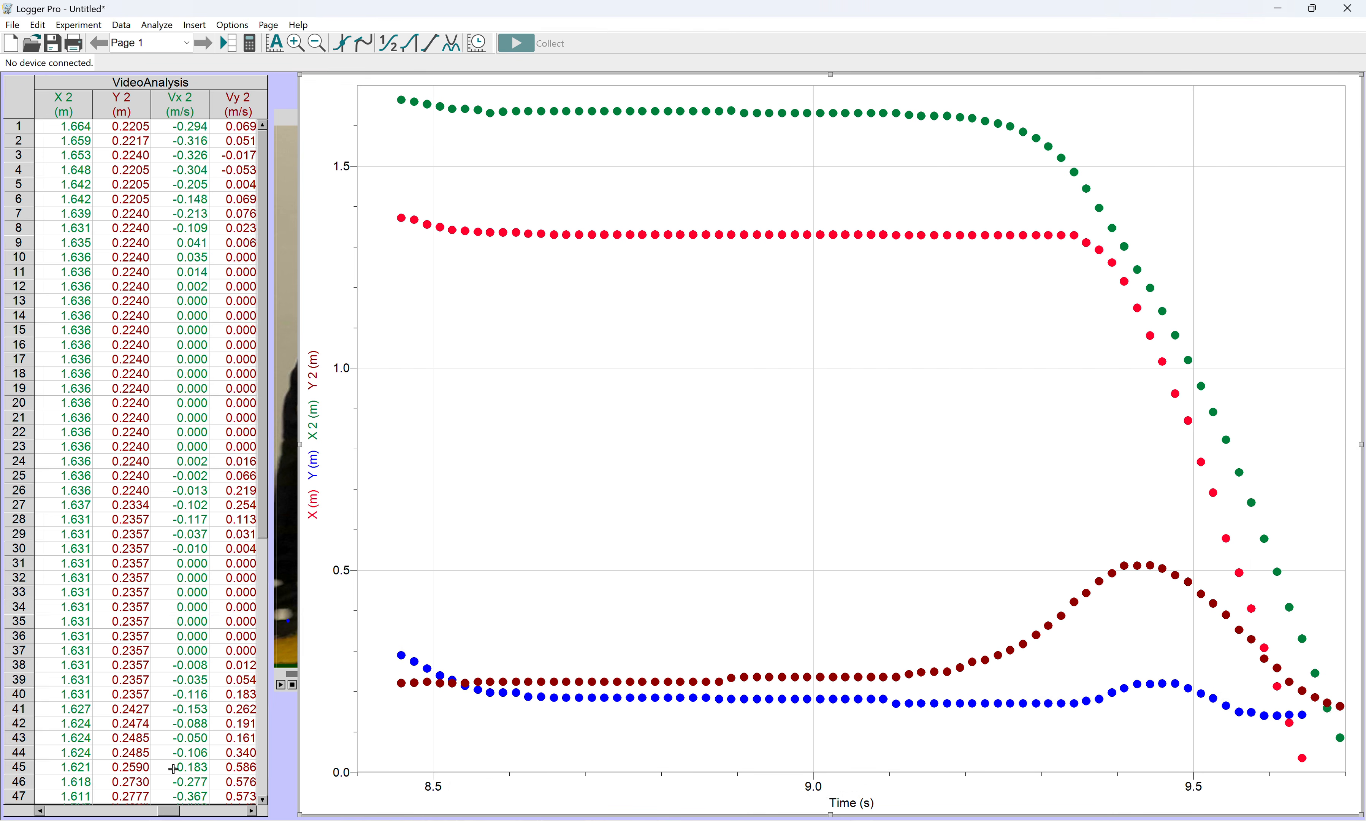
Show the data table's first columns from Time to X Velocity and bring the movie back in front of the graph.
drag(175, 813, 95, 814)
click(285, 116)
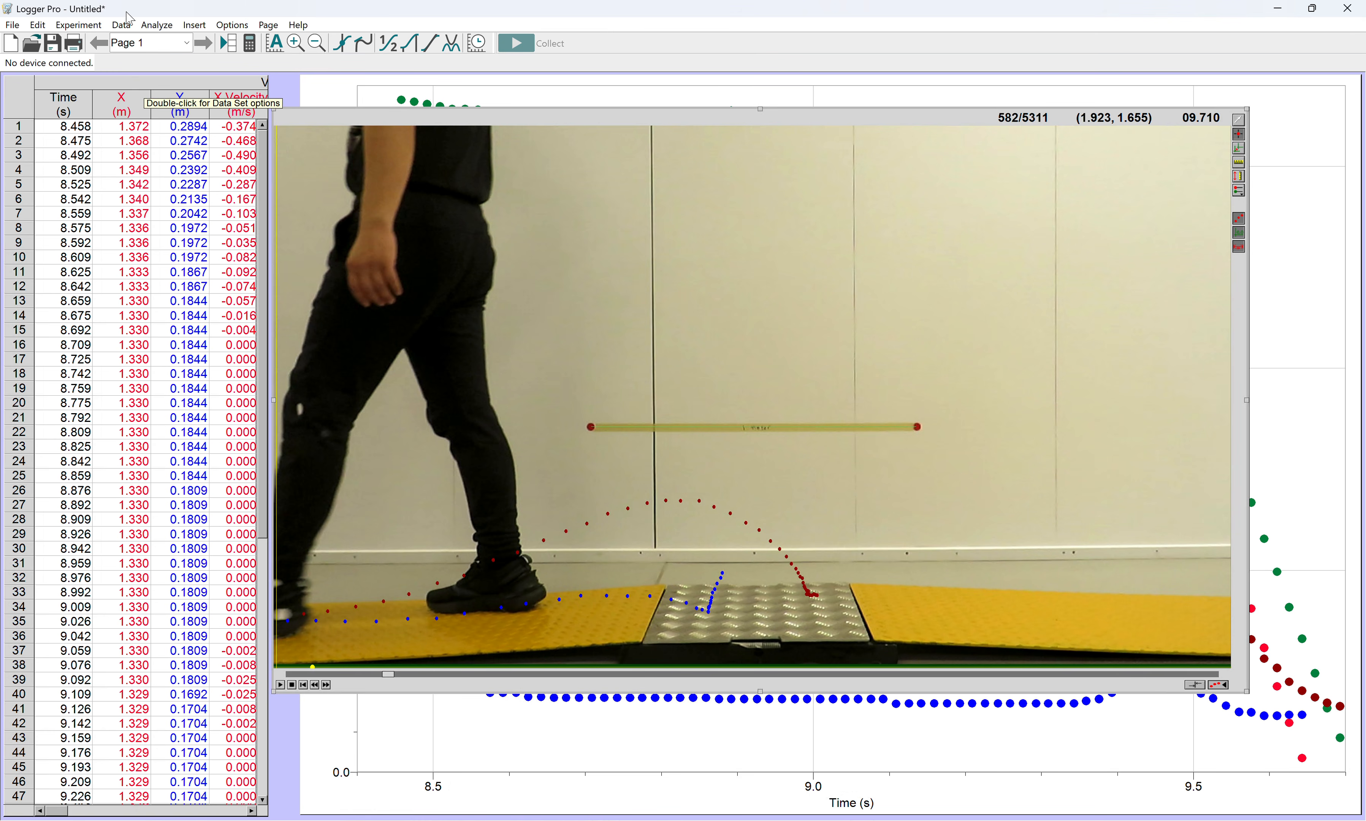
key(shift+super+5)
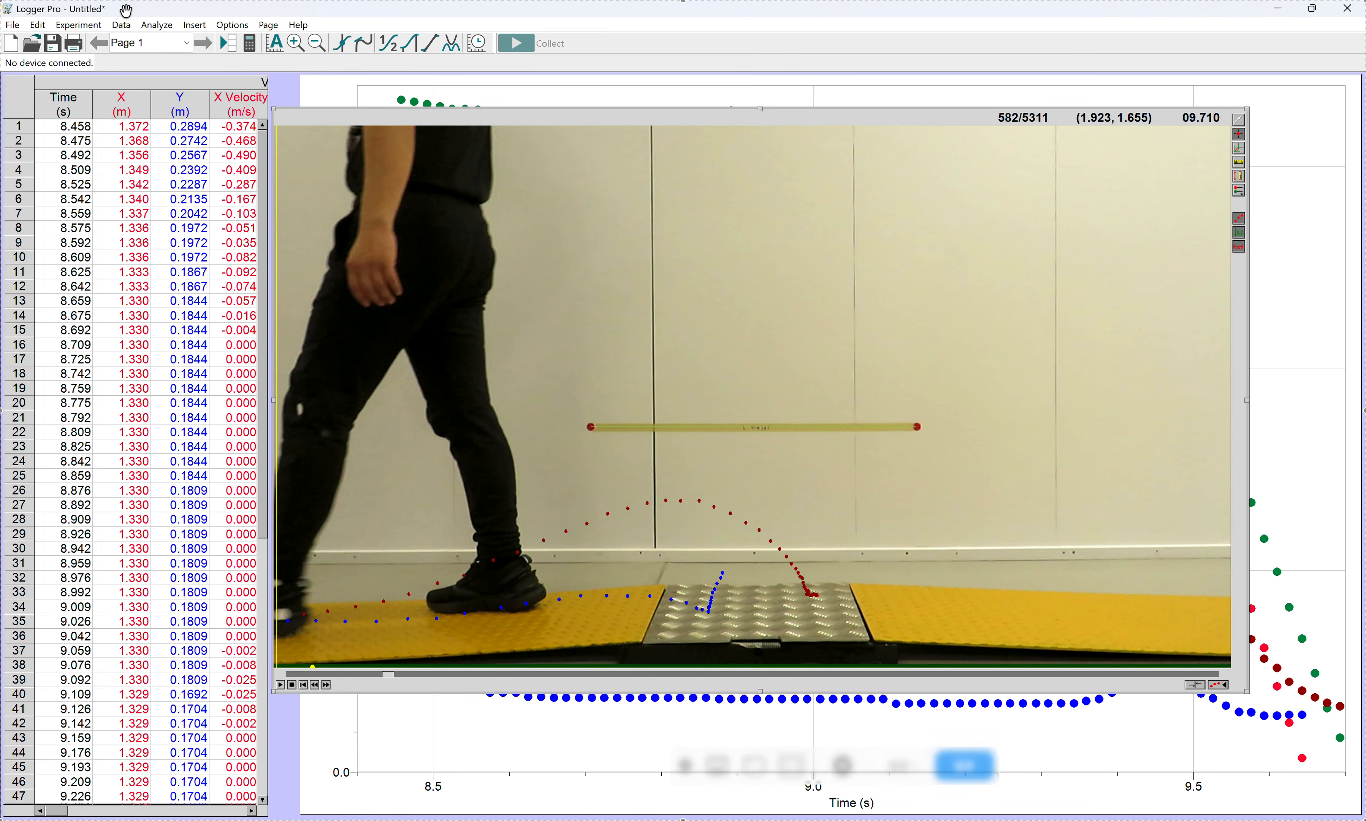